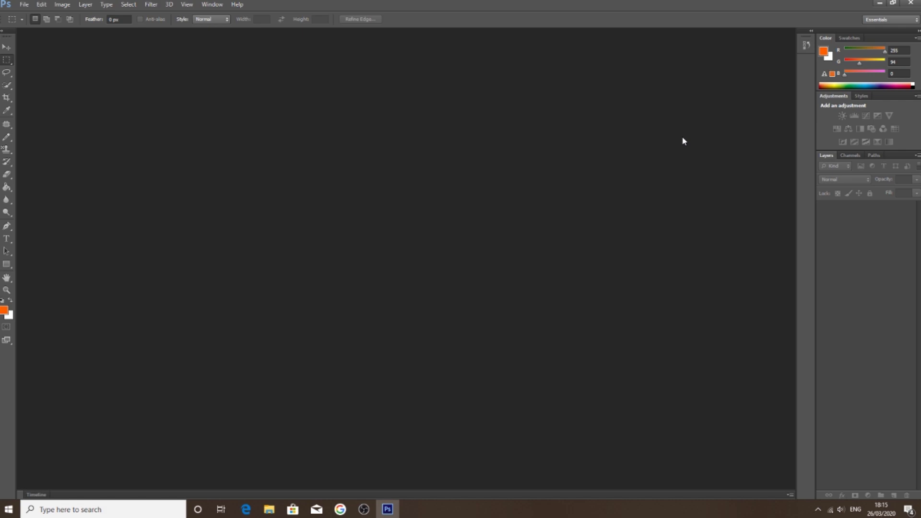
Step: Create a new 1920 x 1080 pixel RGB document at 72 pixels/inch with a white background
left_click(25, 5)
left_click(29, 15)
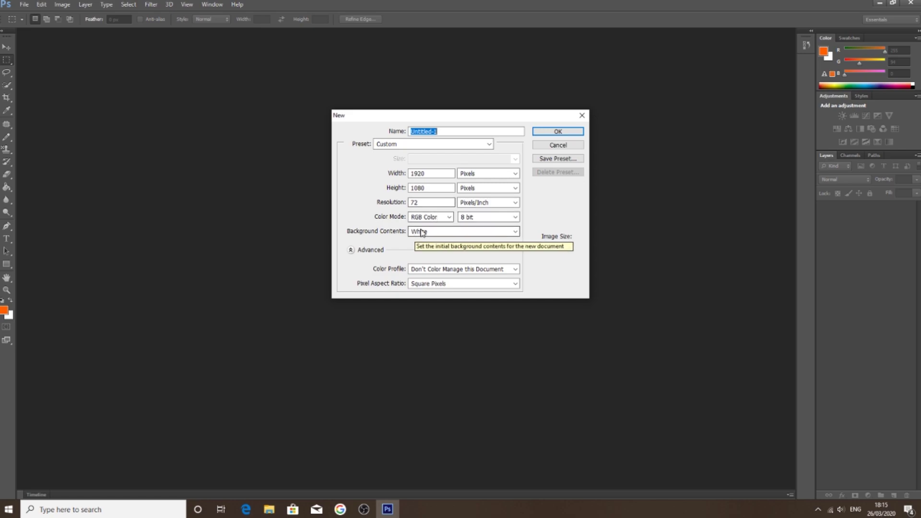
left_click(541, 134)
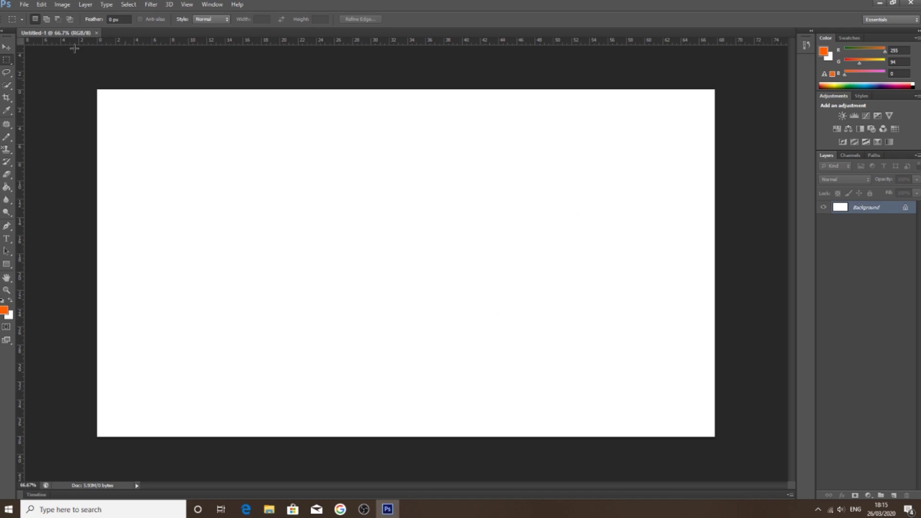
left_click(30, 6)
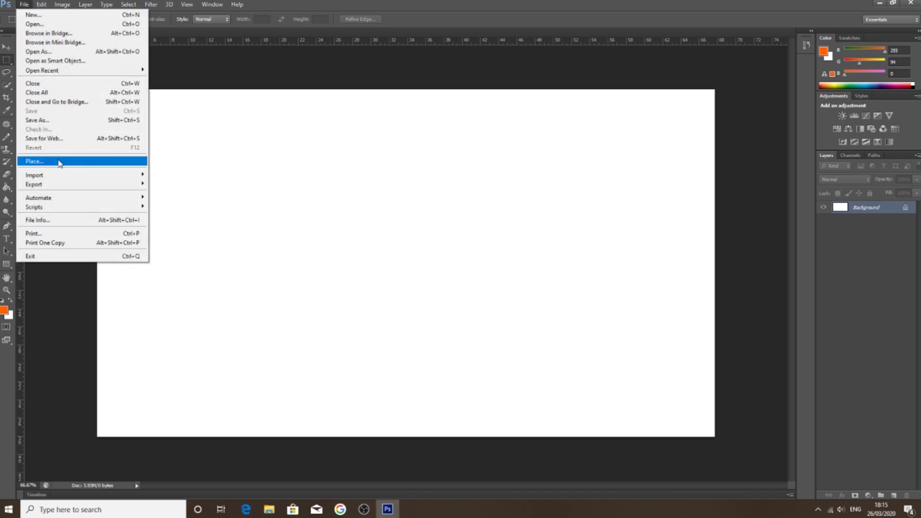
left_click(58, 160)
scroll(468, 179, "down", 5)
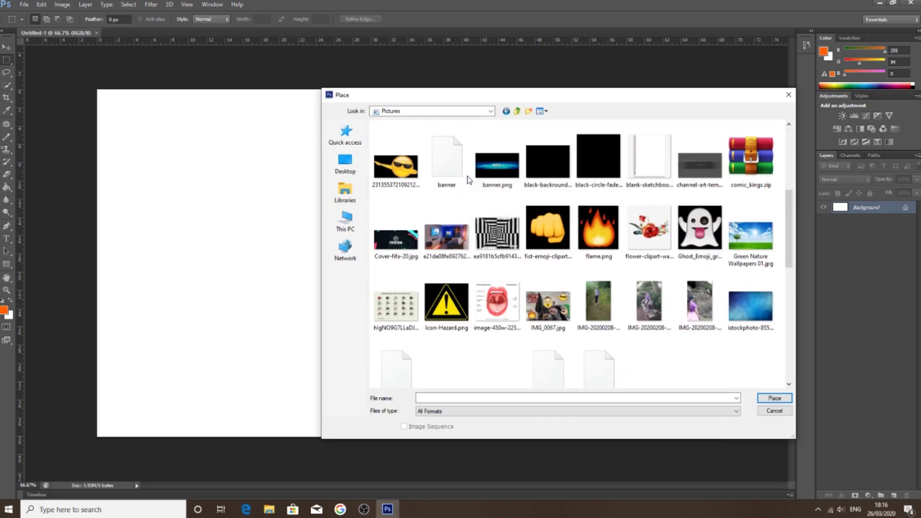
scroll(468, 178, "down", 6)
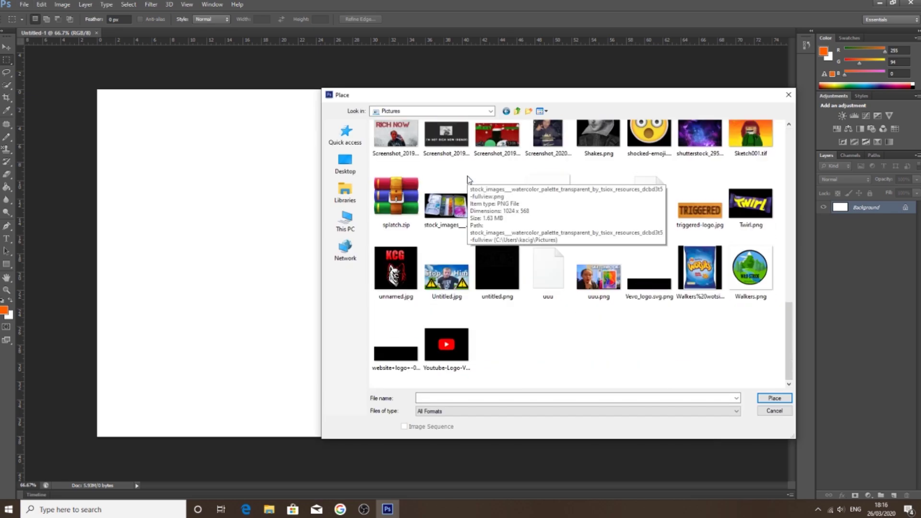
double_click(468, 180)
left_click(704, 187)
left_click(768, 397)
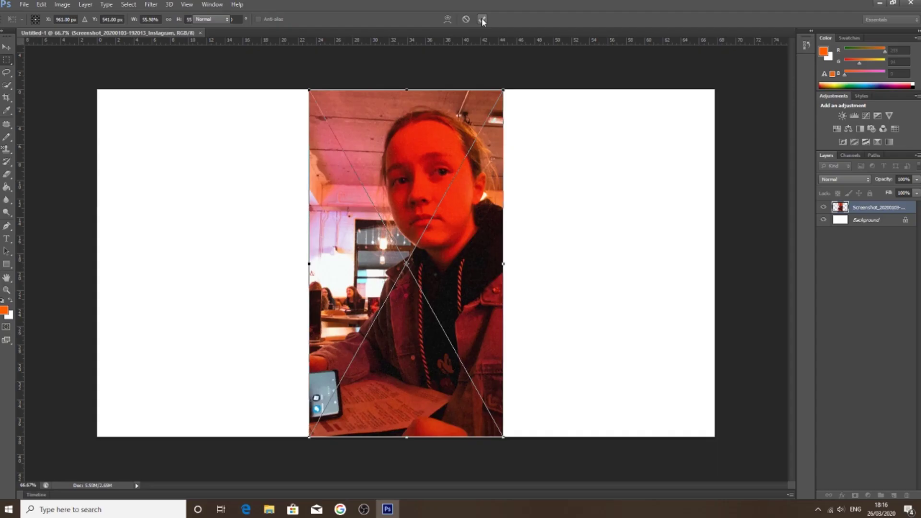
left_click(482, 20)
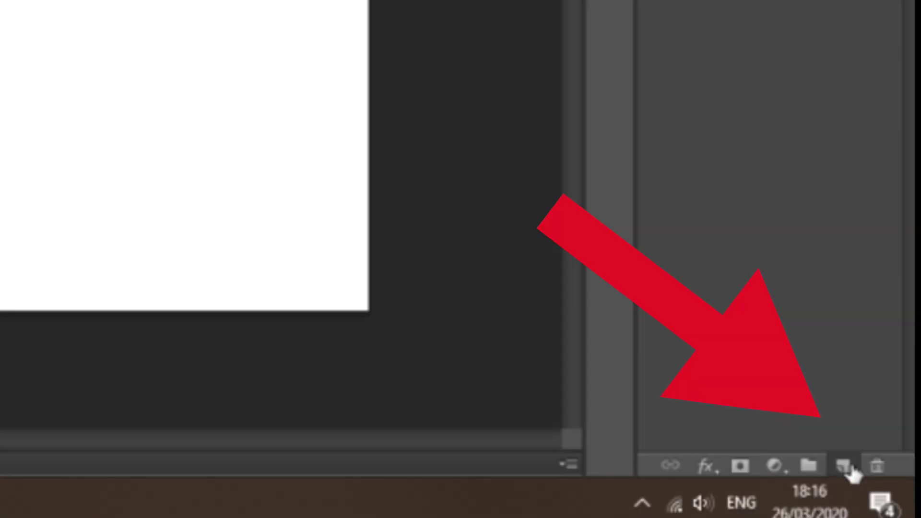
Step: Add a new layer above the placed photo and name it Face
left_click(895, 496)
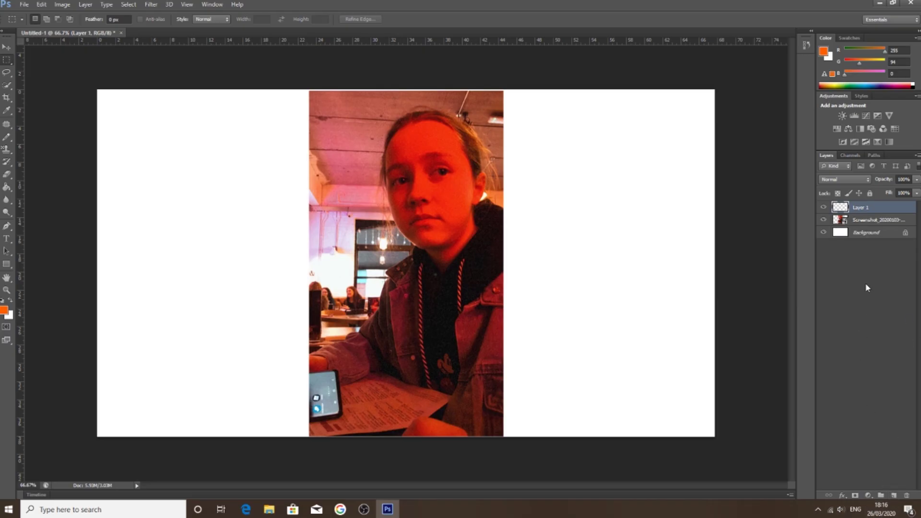
double_click(864, 207)
key("BackSpace")
type("Face")
key("Return")
Step: Start tracing the face outline with the Pen tool in Shape mode, placing anchor points along the forehead's hairline
left_click(9, 290)
right_click(409, 233)
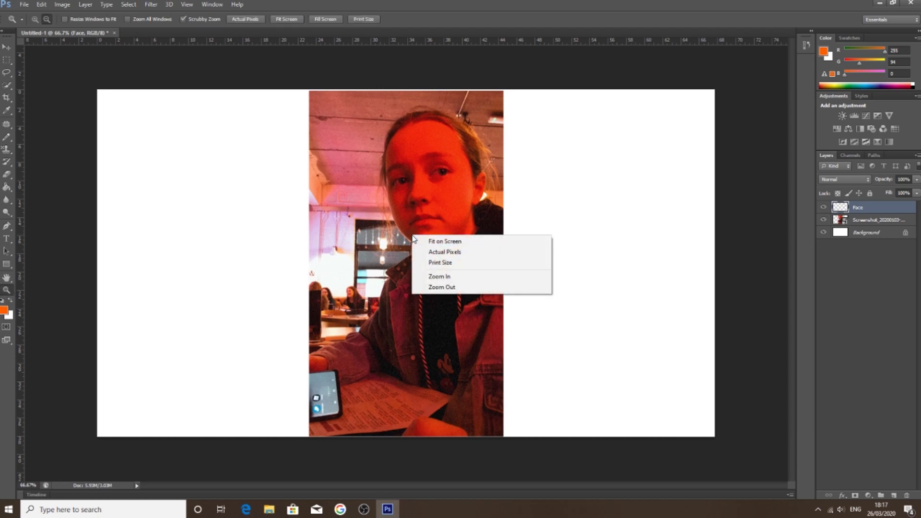
left_click(451, 277)
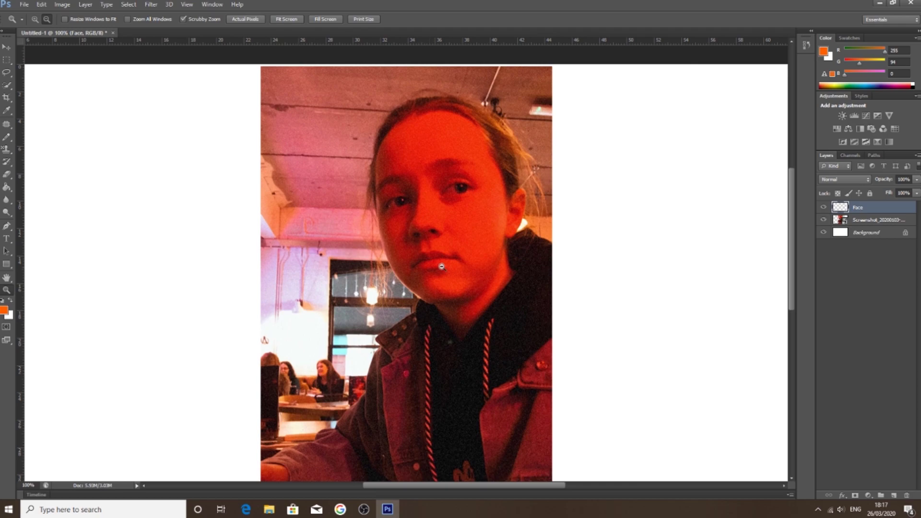
left_click(7, 225)
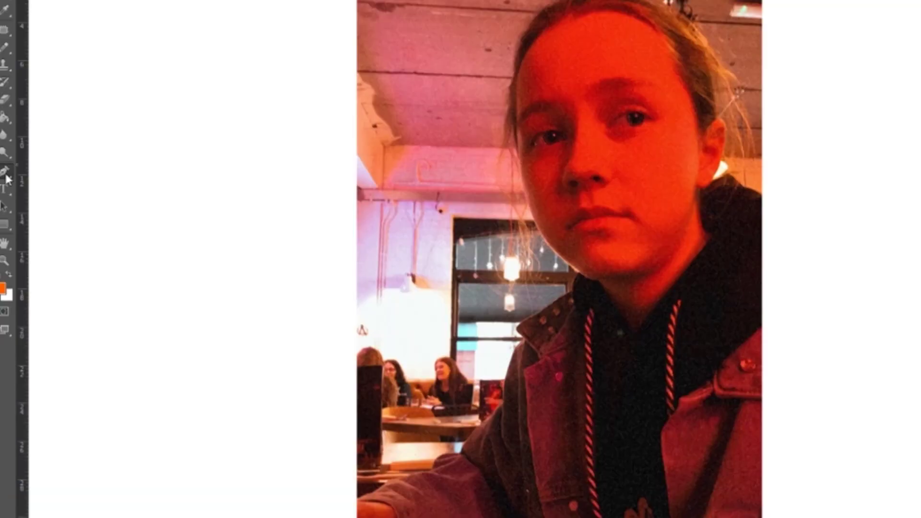
right_click(7, 178)
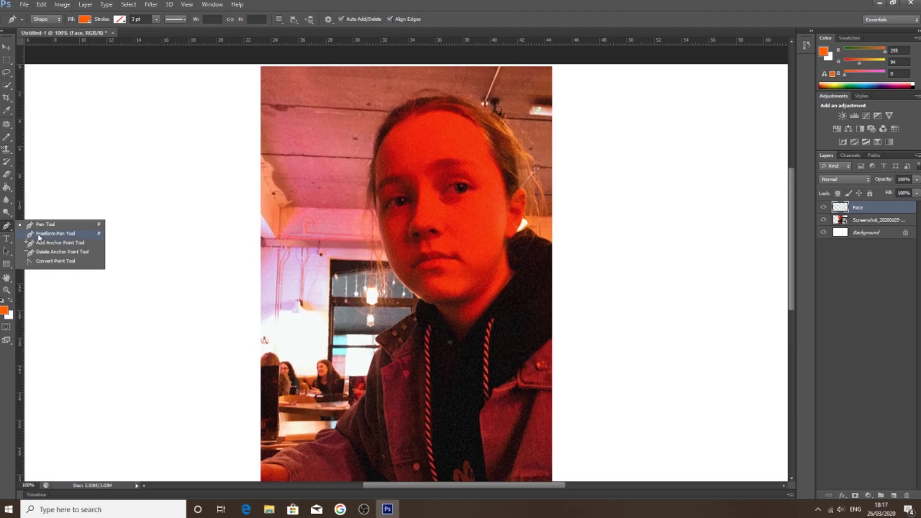
left_click(38, 237)
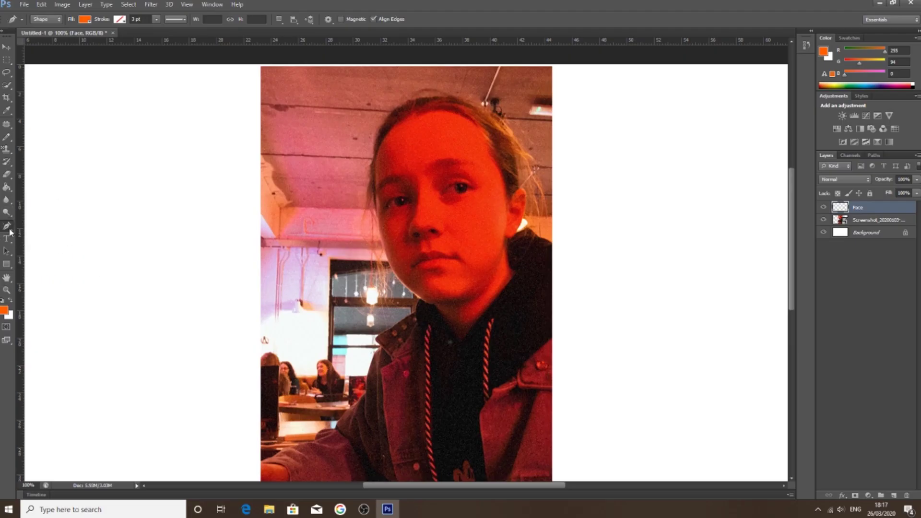
right_click(10, 232)
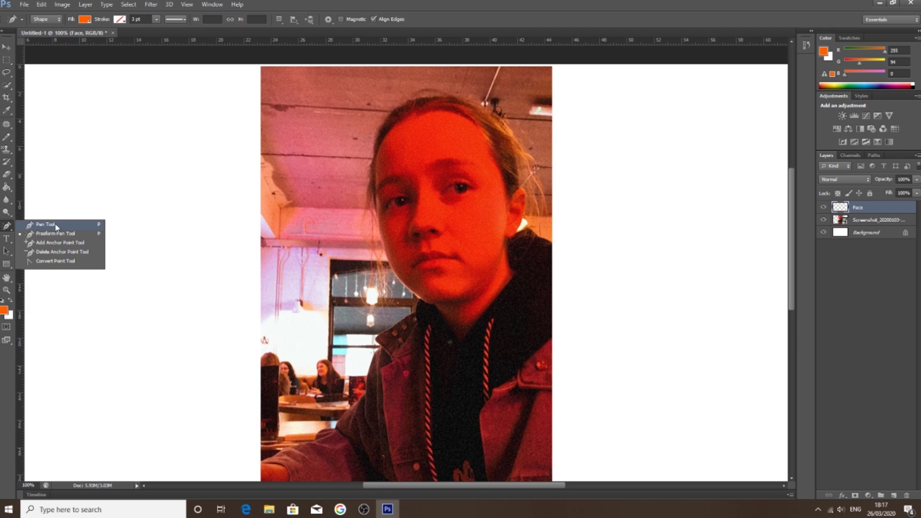
key("z")
key("ctrl+plus")
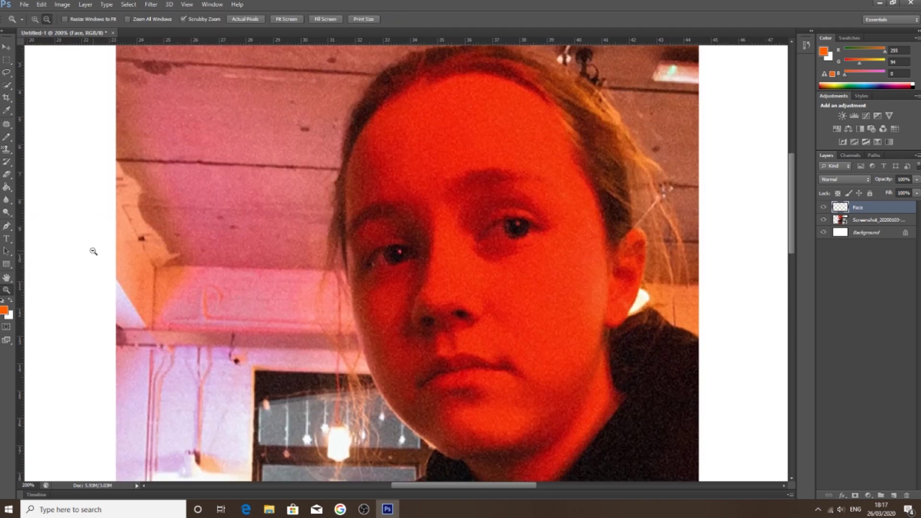
left_click(7, 227)
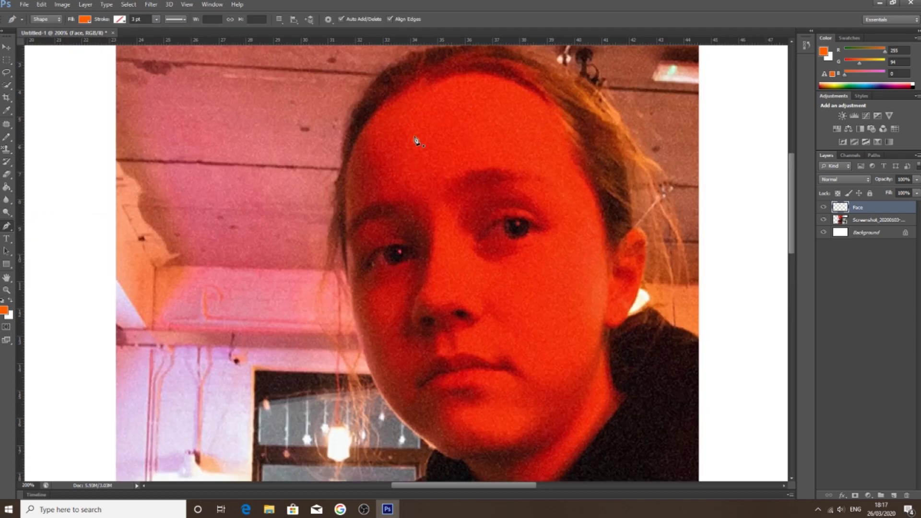
left_click(442, 82)
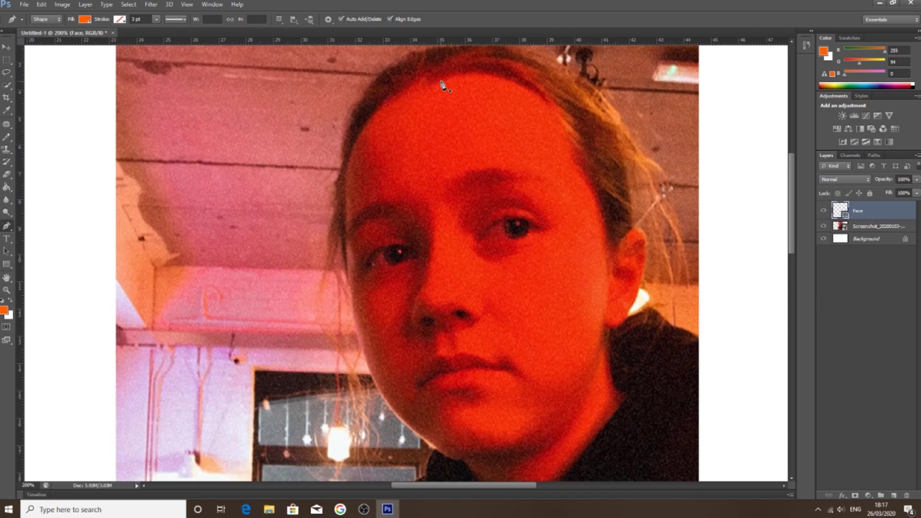
left_click(411, 93)
left_click_drag(377, 114, 367, 136)
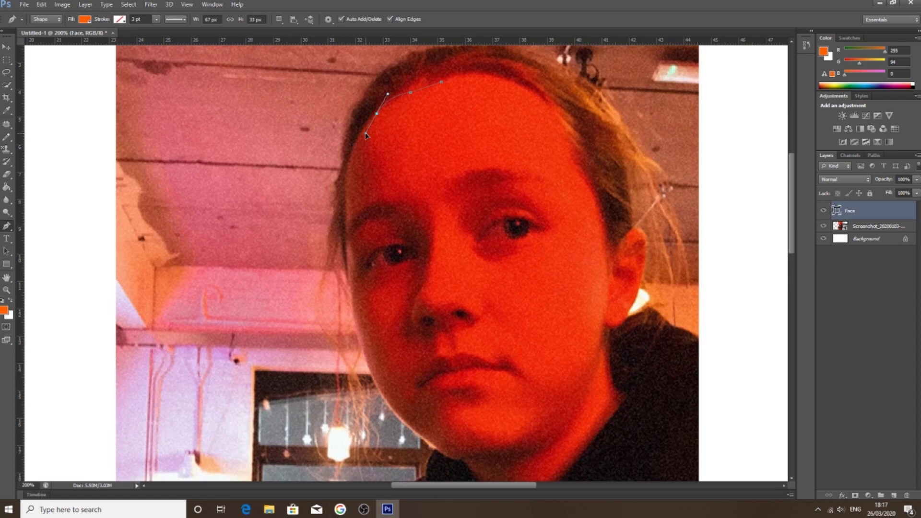
left_click(366, 134)
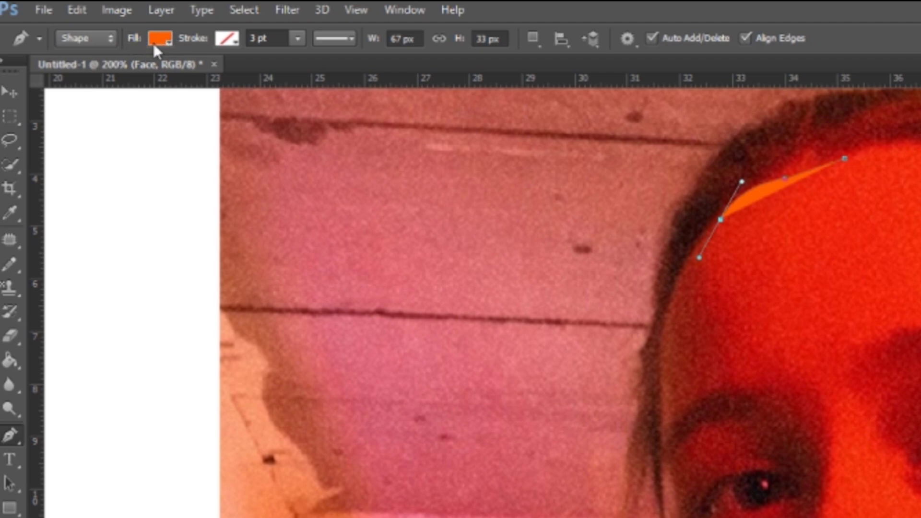
Step: Set the shape's fill to none and complete the closed outline around the face and ear
left_click(154, 43)
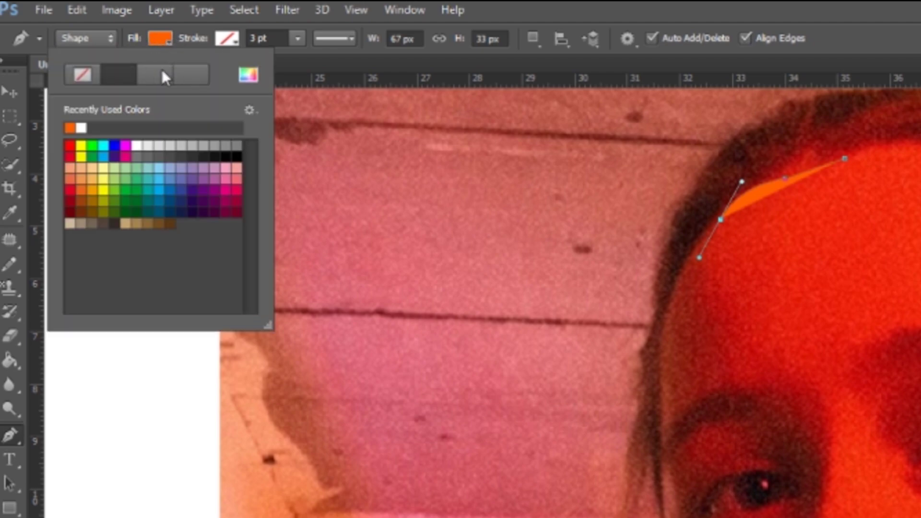
left_click(84, 74)
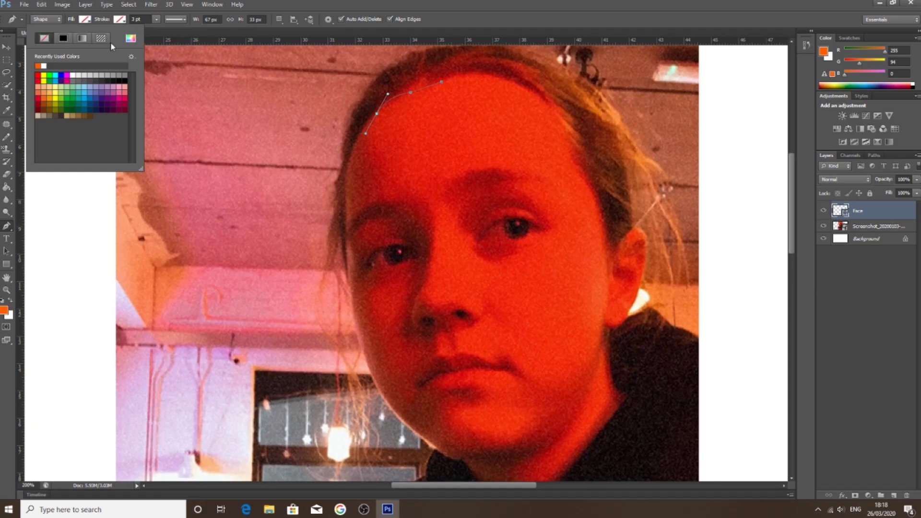
left_click(200, 327)
key("Return")
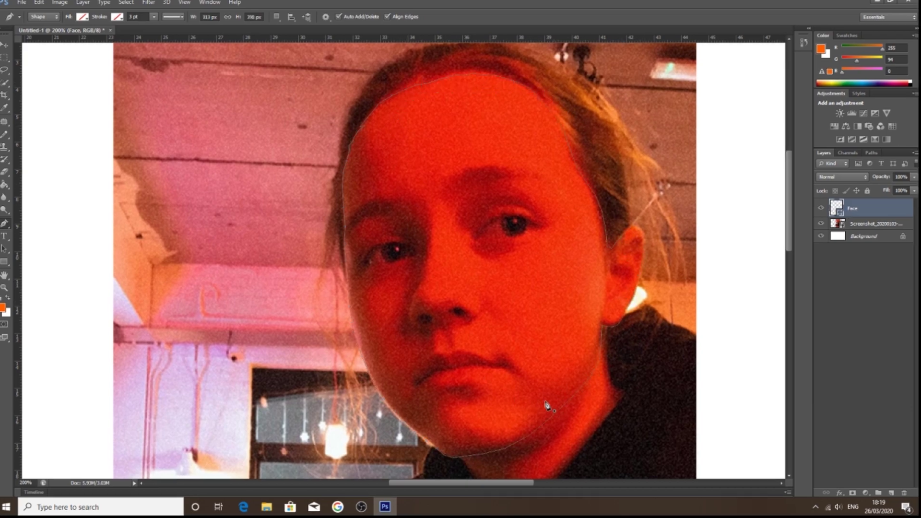
Step: Convert the face outline into a new anti-aliased selection with a feather radius of 0 pixels
right_click(496, 343)
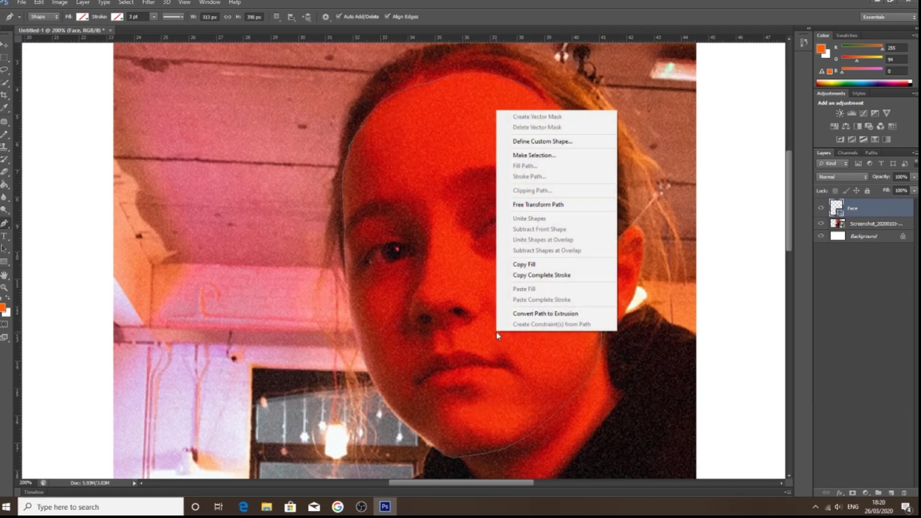
left_click(551, 158)
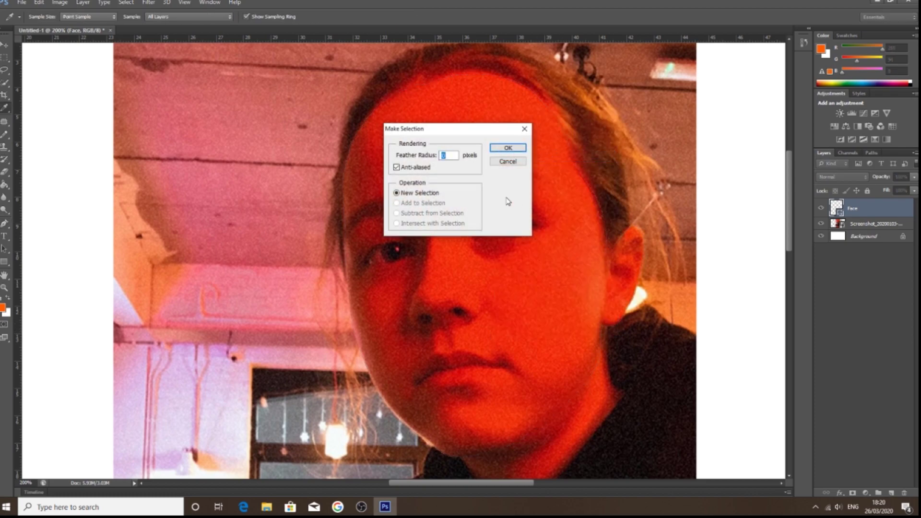
left_click(507, 148)
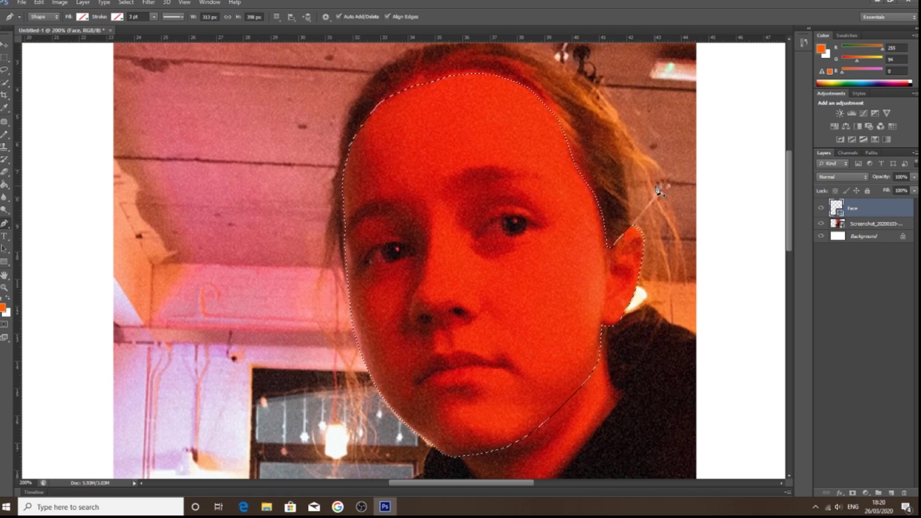
Step: Rasterize the Face layer, fill the face selection with the red skin colour sampled from the forehead, and deselect
key("i")
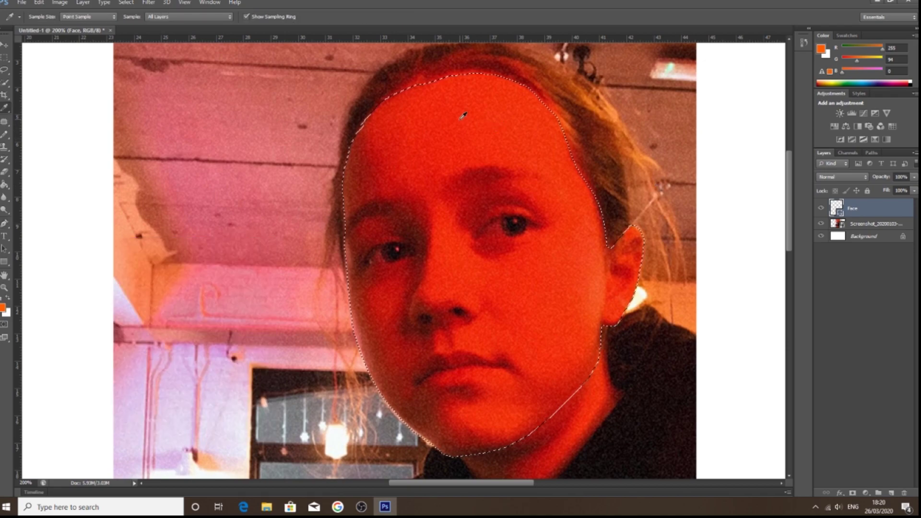
left_click_drag(464, 111, 468, 129)
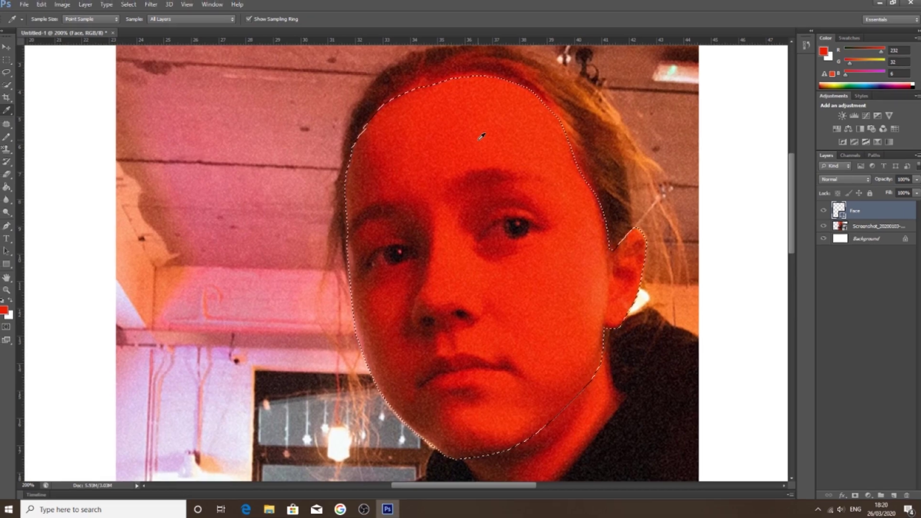
right_click(883, 216)
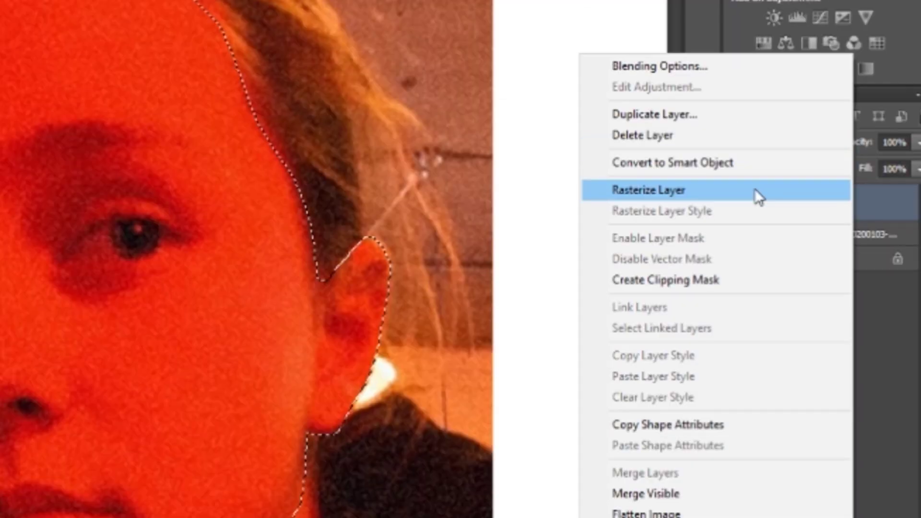
left_click(804, 204)
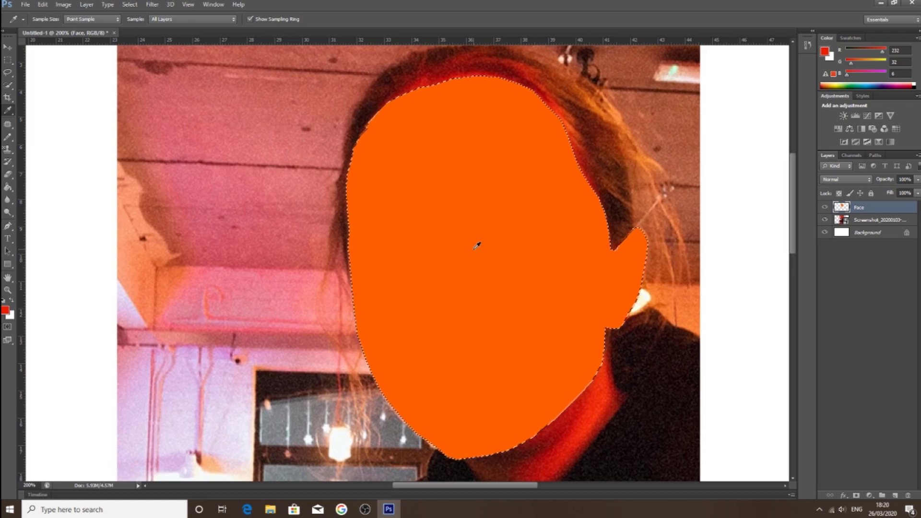
key("alt+BackSpace")
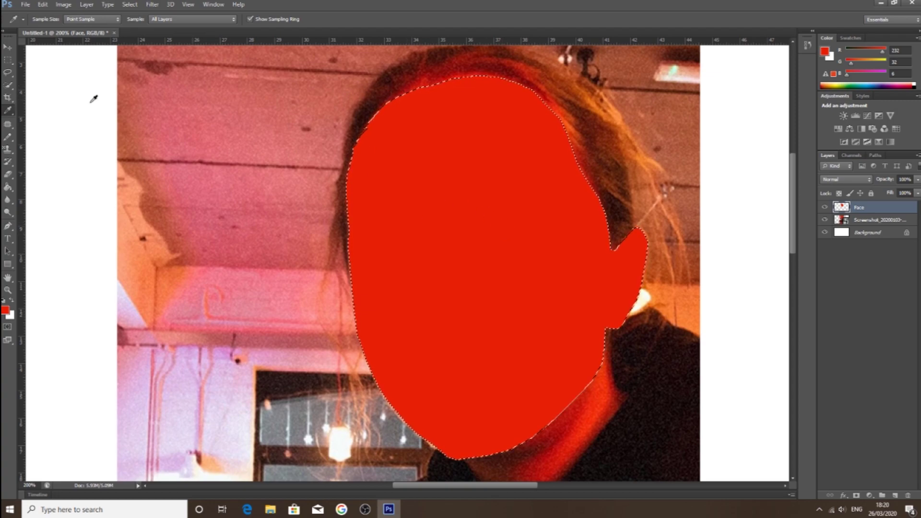
left_click(8, 73)
left_click(76, 75)
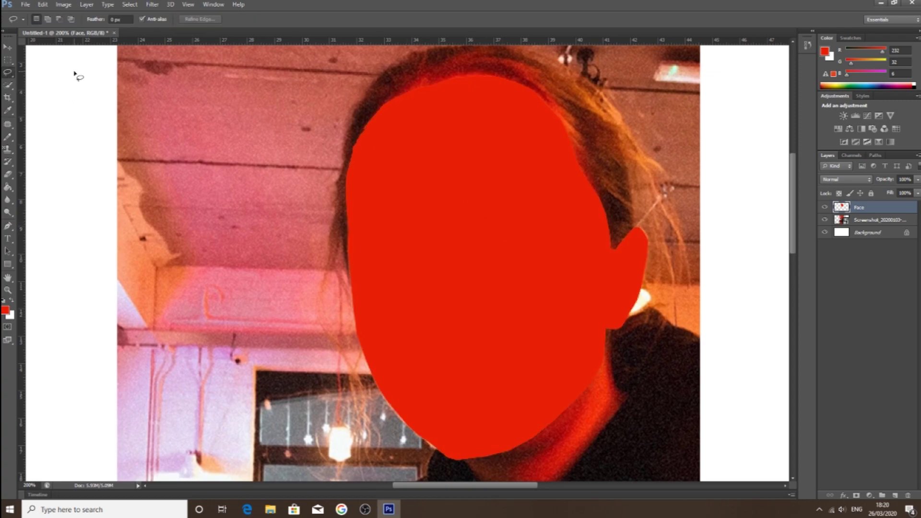
key("v")
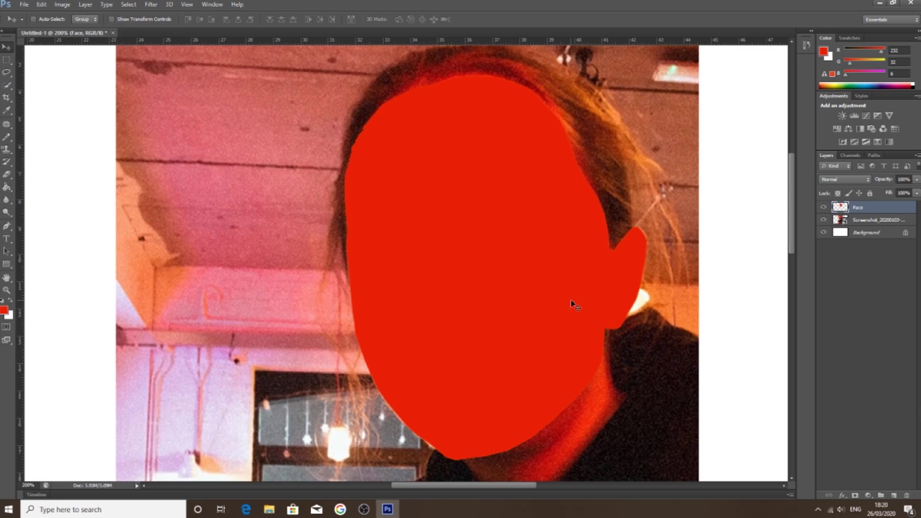
Step: Add a new layer above the Face layer and name it neck
scroll(585, 296, "down", 4)
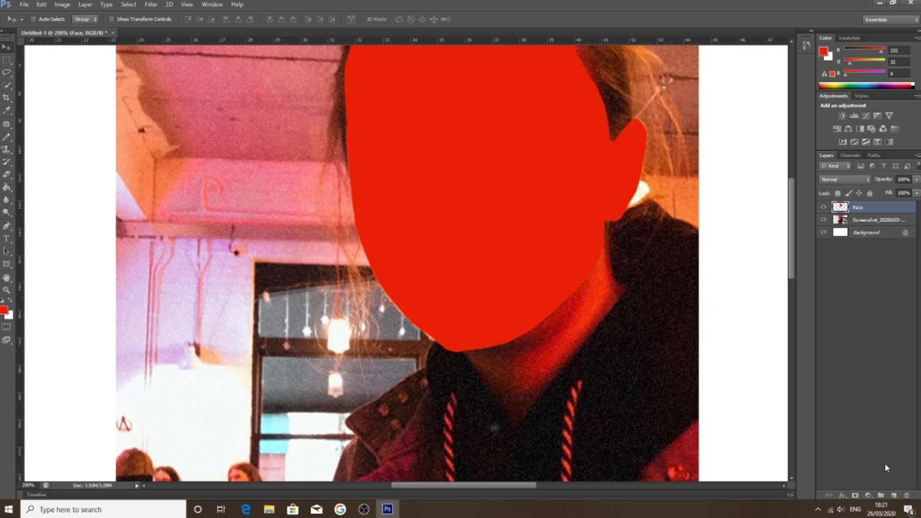
left_click(894, 496)
double_click(861, 207)
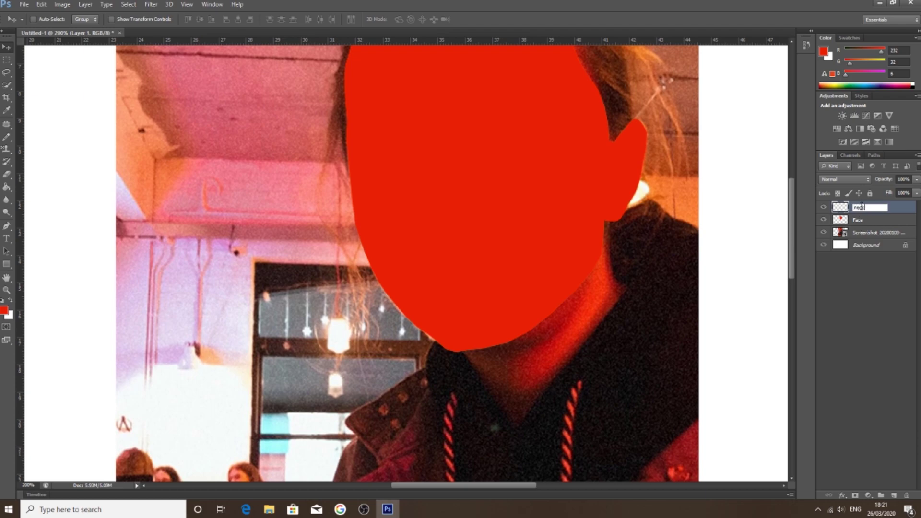
key("Return")
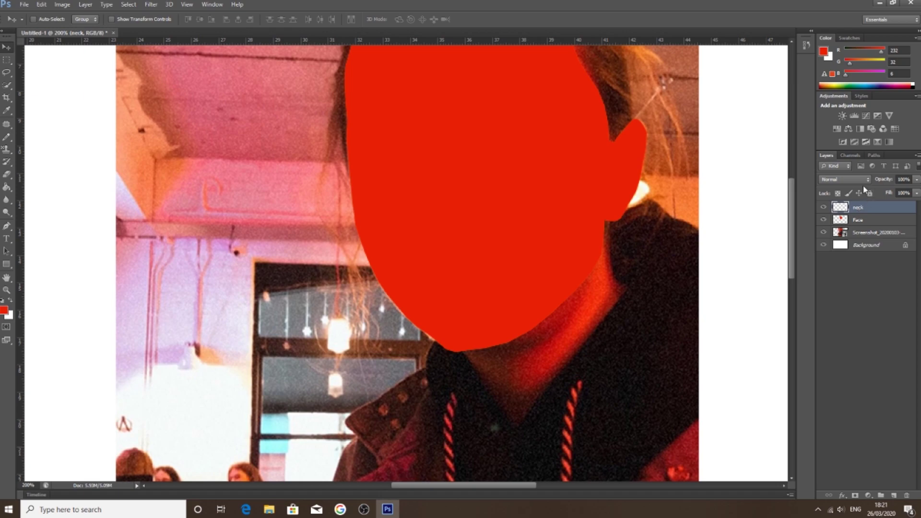
Step: Trace the neck with the Pen tool as an unfilled closed outline, from the chin along the hoodie opening up to the ear and back along the jaw
left_click(7, 226)
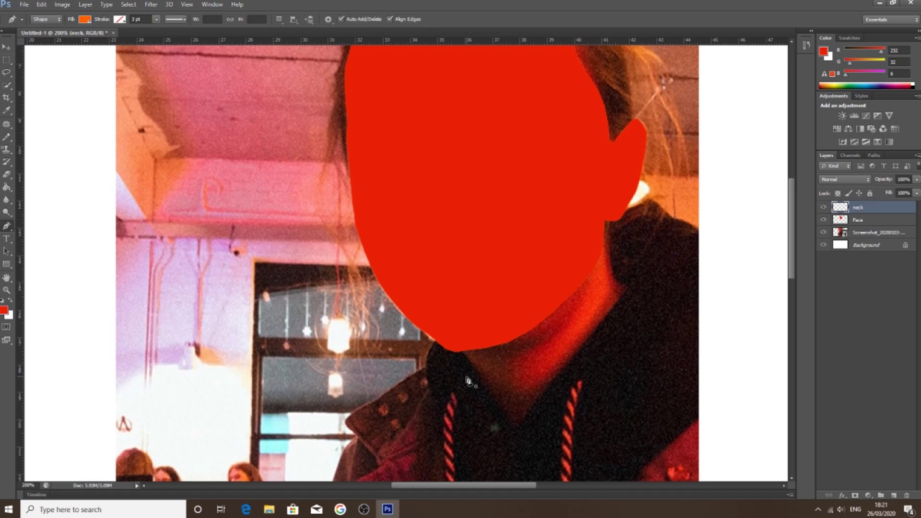
left_click(461, 353)
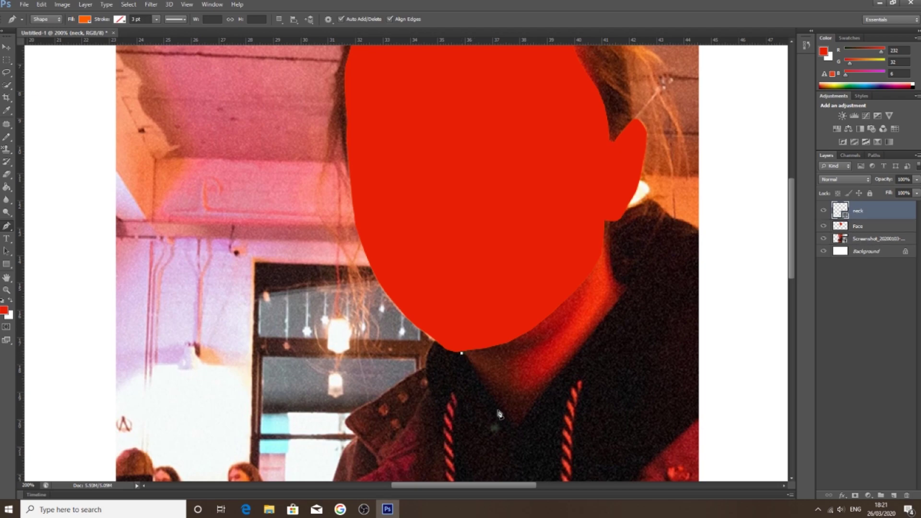
left_click(516, 423)
left_click(537, 401)
left_click(563, 369)
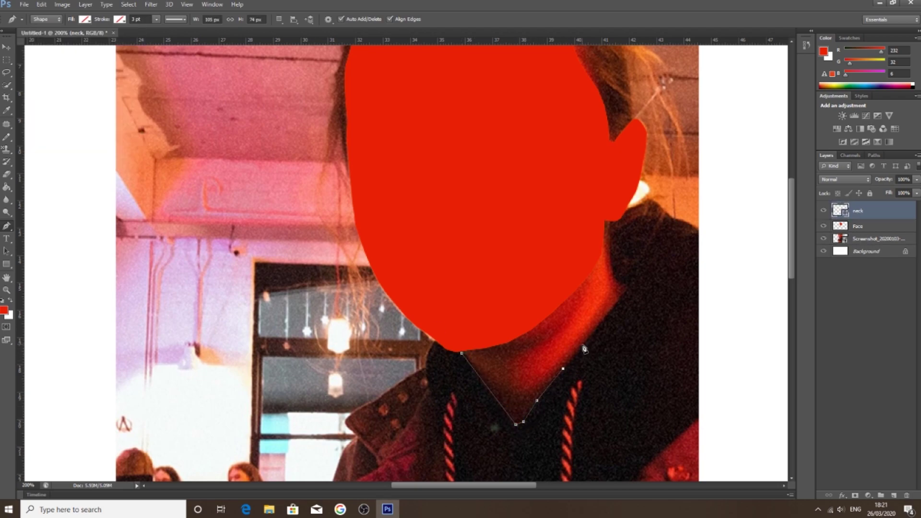
left_click(582, 344)
left_click(602, 320)
left_click(619, 298)
left_click(615, 276)
left_click(610, 244)
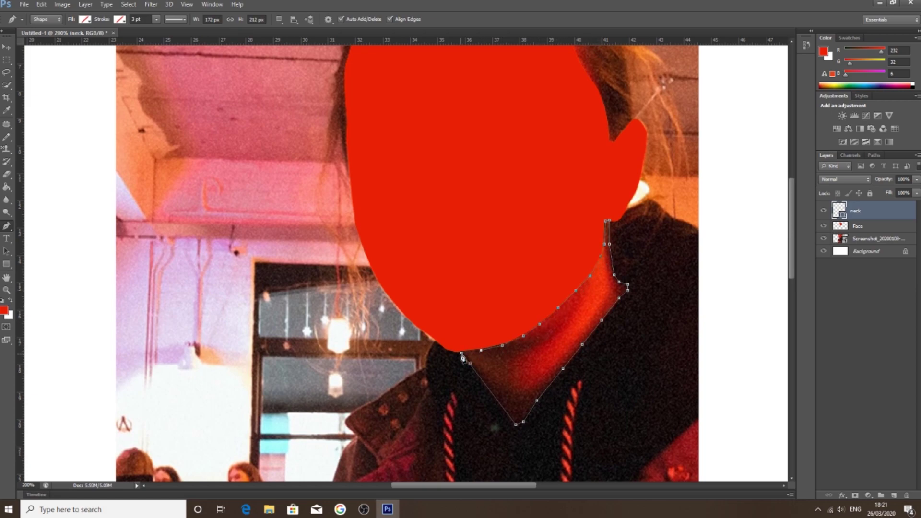
Step: Convert the neck outline into a selection and sample a dark red skin tone from the neck in the photo
right_click(533, 122)
left_click(571, 166)
key("i")
left_click(536, 363)
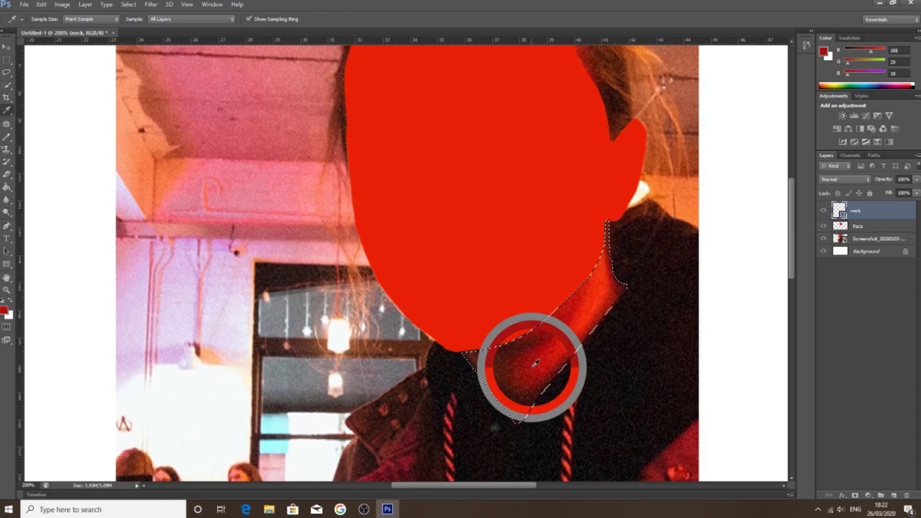
left_click_drag(547, 353, 564, 327)
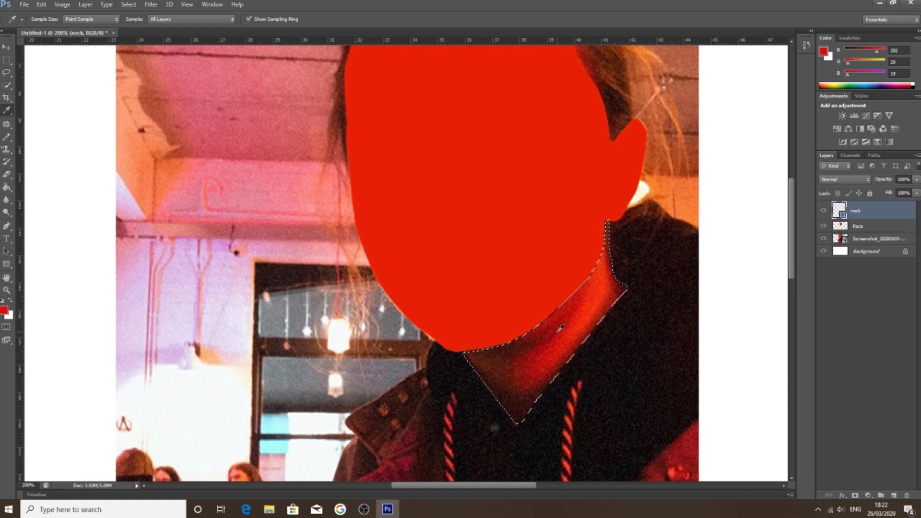
Step: Rasterize the neck layer, fill the neck selection with the sampled red, and deselect
right_click(885, 212)
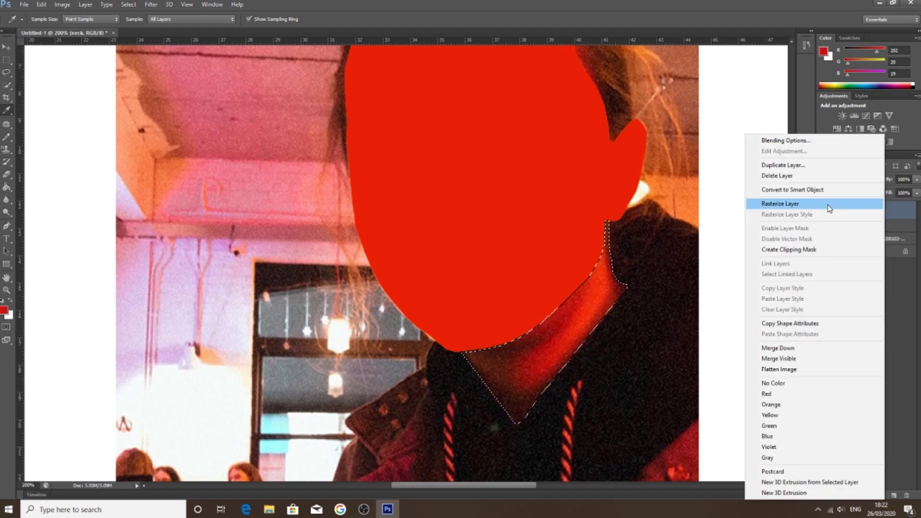
left_click(829, 205)
key("alt+BackSpace")
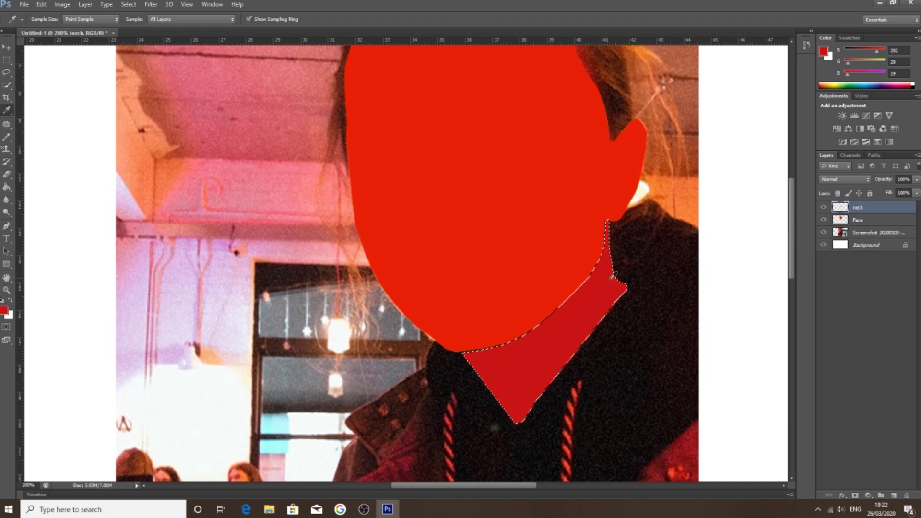
left_click(7, 72)
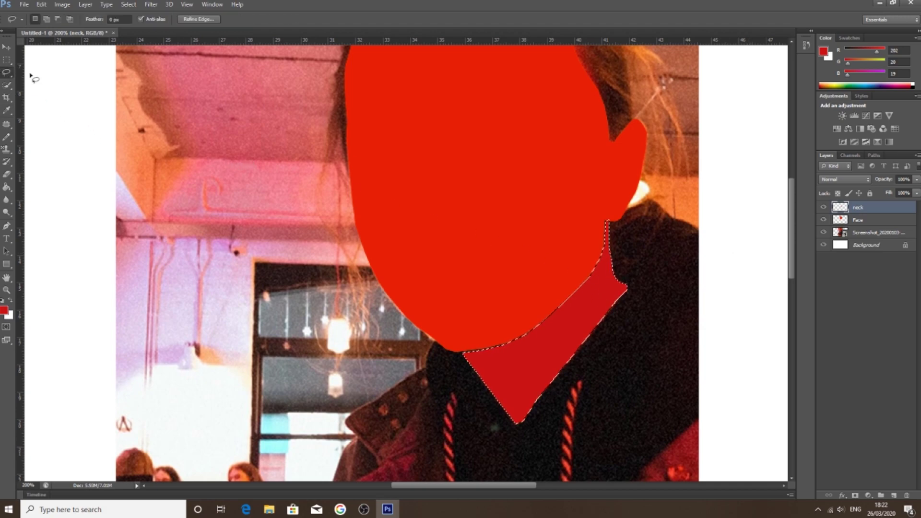
left_click(387, 328)
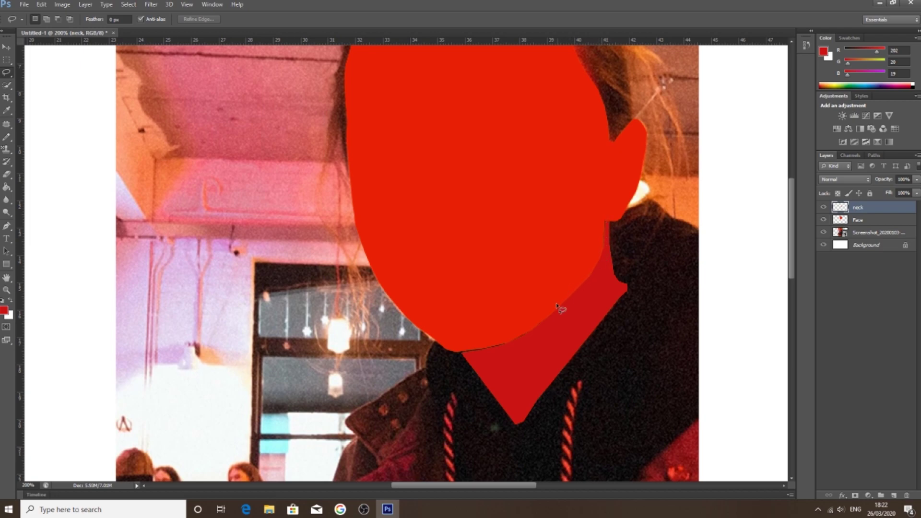
Step: Hide the photo layer to examine the seam between the face and neck shapes, and show the photo again
mouse_move(503, 346)
left_mouse_down()
mouse_move(458, 353)
mouse_move(527, 335)
mouse_move(463, 354)
mouse_move(513, 332)
left_mouse_up()
scroll(512, 336, "up", 5)
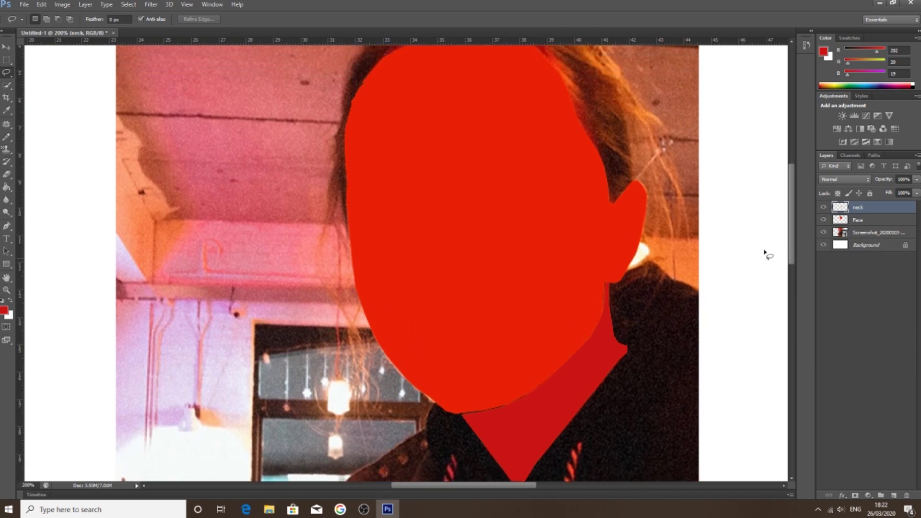
left_click(822, 233)
scroll(648, 288, "up", 2)
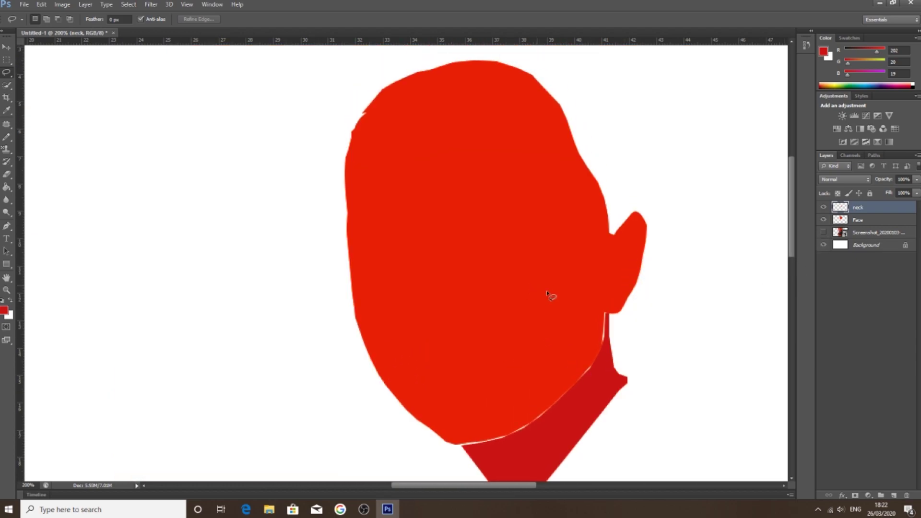
mouse_move(605, 315)
left_mouse_down()
mouse_move(586, 376)
mouse_move(523, 417)
left_mouse_up()
left_click(824, 232)
scroll(741, 296, "up", 3)
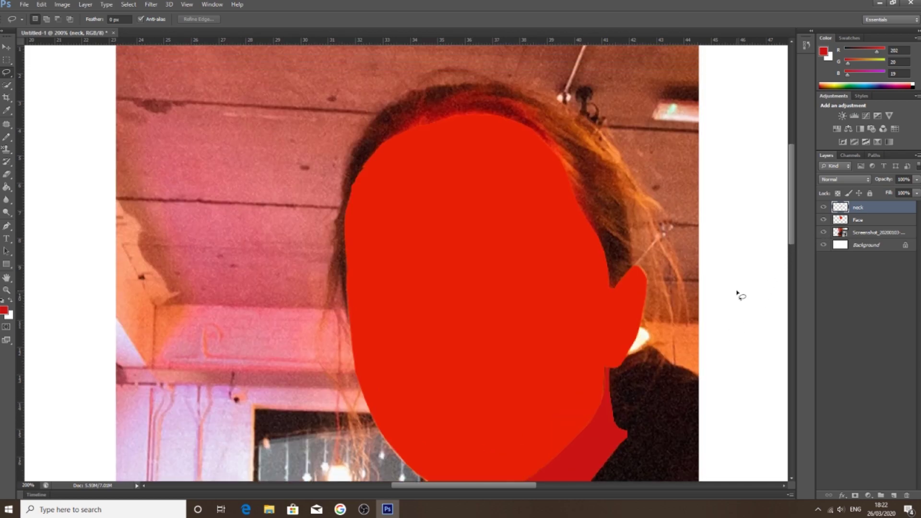
Step: Add a new layer above the neck layer and name it hair
left_click(894, 496)
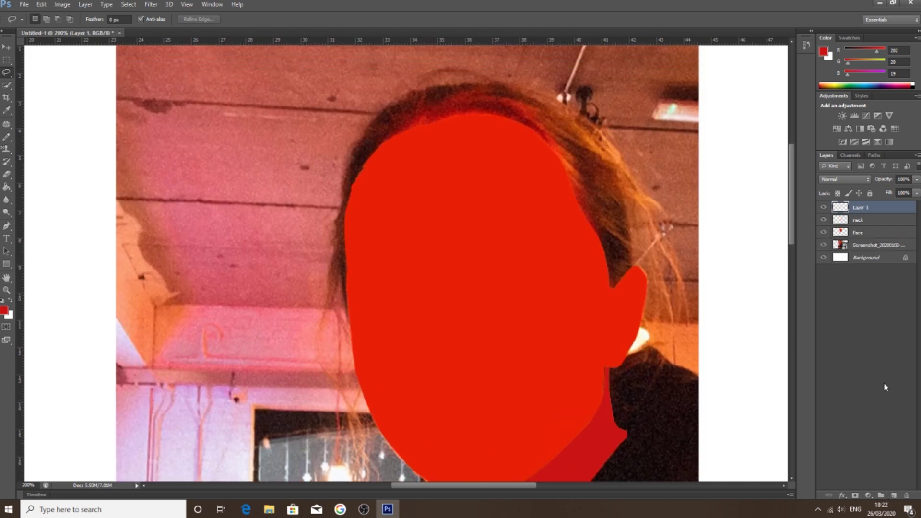
double_click(859, 207)
key("BackSpace")
key("Return")
Step: Start a Pen tool outline of the hair at the sideburn opposite the ear and set the shape's fill to none
left_click(6, 226)
left_click(346, 315)
left_click(338, 287)
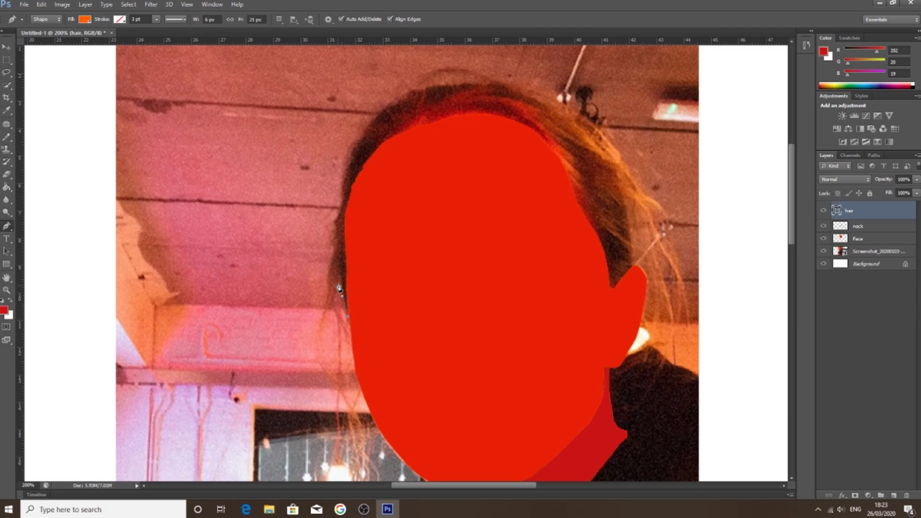
left_click(332, 263)
left_click(86, 20)
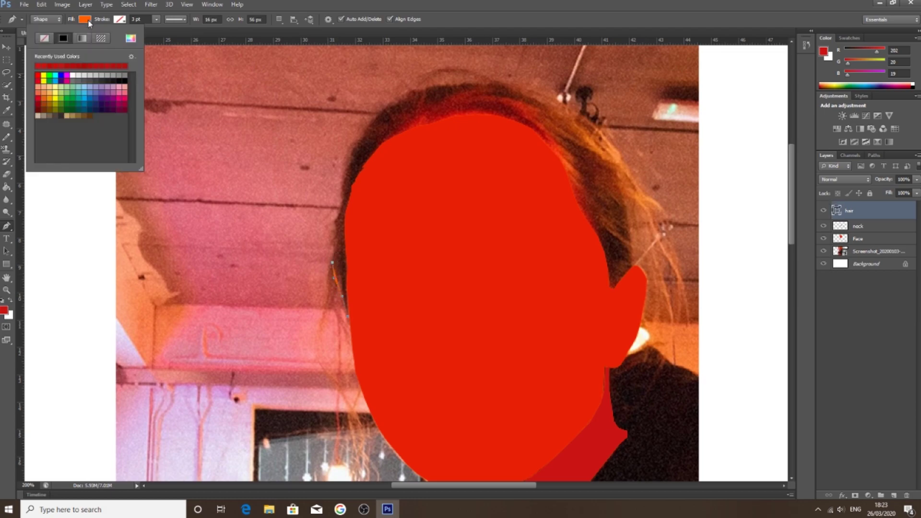
left_click(44, 38)
Step: Continue the hair outline from the sideburn up along the outer edge of the hair and over the top of the head
left_click(335, 244)
left_click(334, 220)
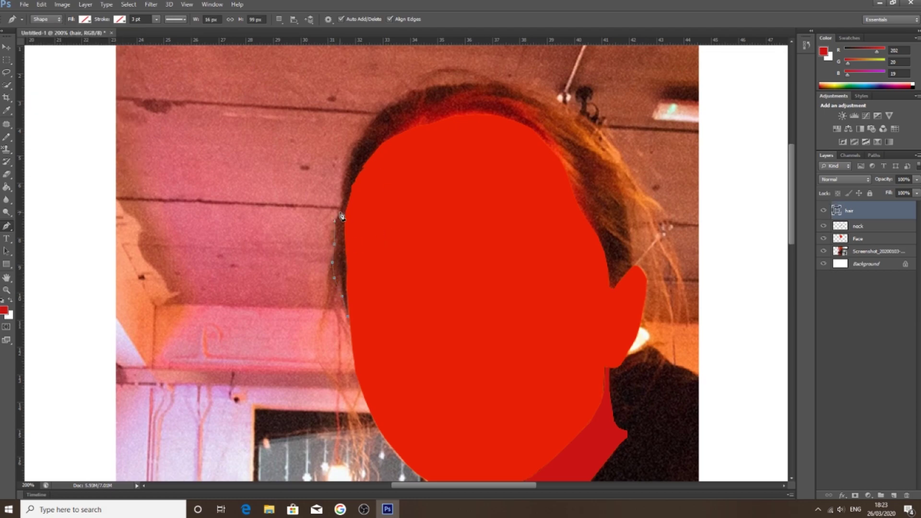
left_click(343, 206)
left_click(343, 192)
left_click(342, 174)
left_click_drag(351, 156, 366, 131)
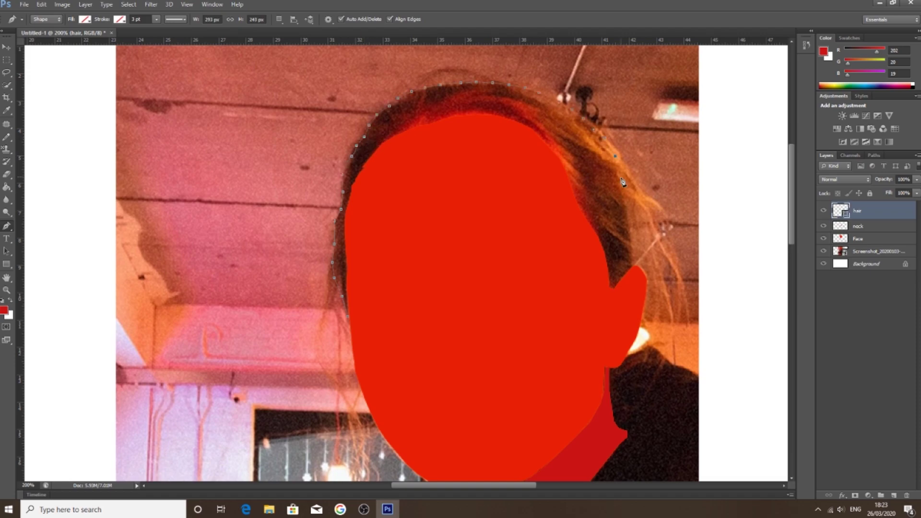
Step: Trace the hair down to the ear and back along the hairline to close the outline at the sideburn
left_click(630, 225)
left_click(634, 246)
left_click(634, 260)
left_click(631, 271)
left_click(615, 288)
left_click(607, 282)
left_click(607, 253)
mouse_move(603, 243)
left_mouse_down()
mouse_move(567, 169)
mouse_move(534, 132)
mouse_move(474, 119)
mouse_move(415, 126)
mouse_move(378, 149)
mouse_move(352, 192)
mouse_move(345, 308)
mouse_move(354, 308)
left_mouse_up()
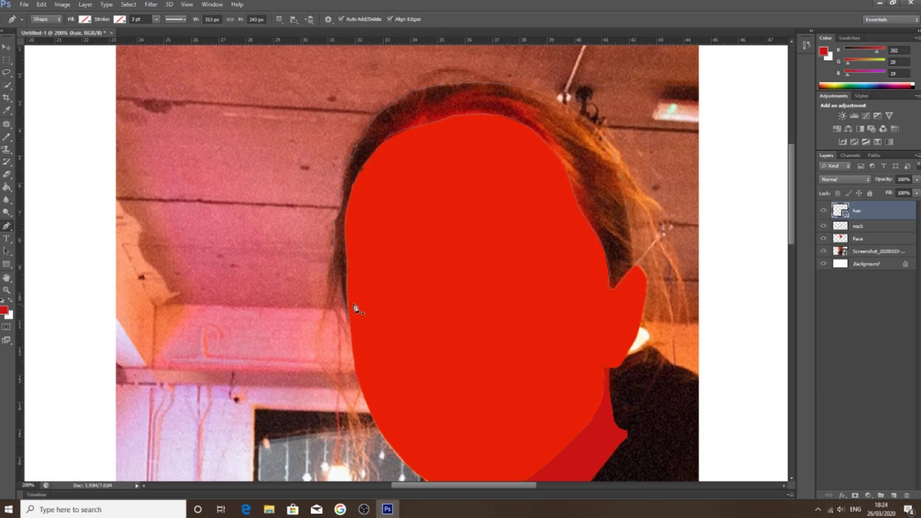
Step: Convert the hair outline into a new anti-aliased selection and sample an orange-brown from the lit hair near the crown
right_click(399, 221)
left_click(423, 259)
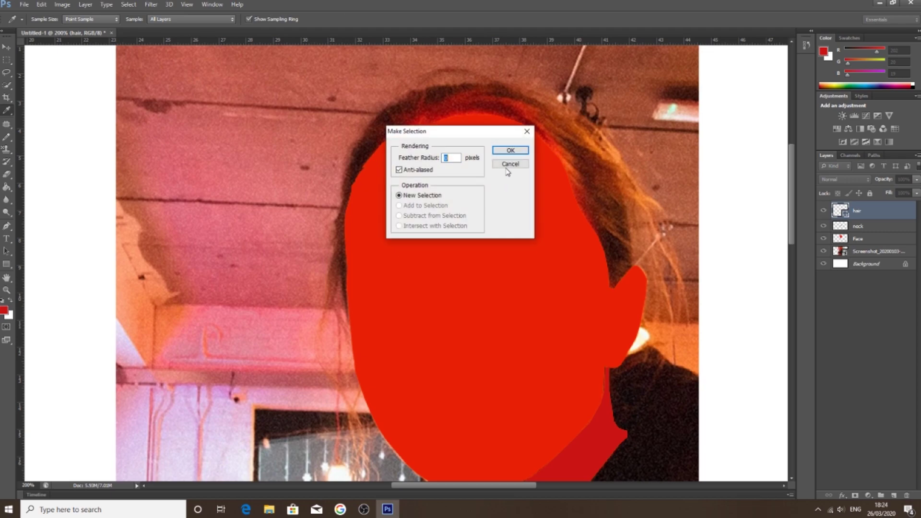
left_click(510, 150)
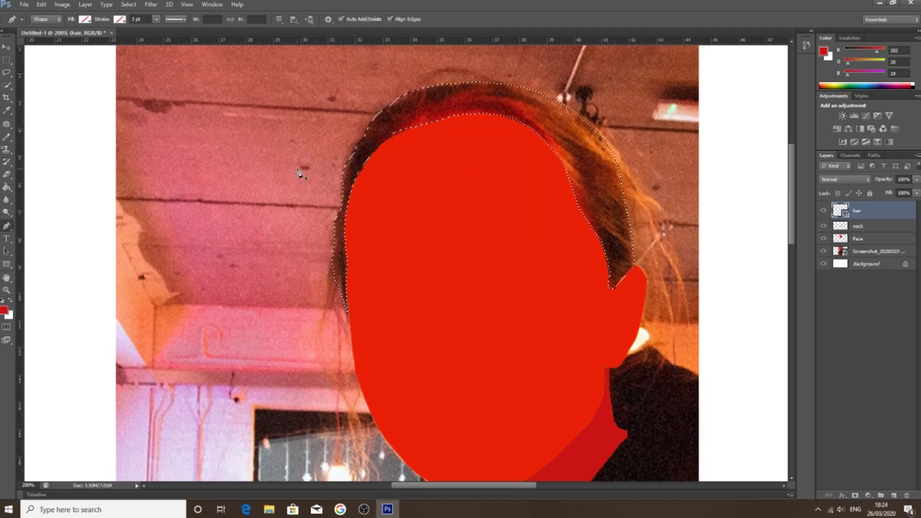
key("i")
left_click_drag(440, 98, 570, 110)
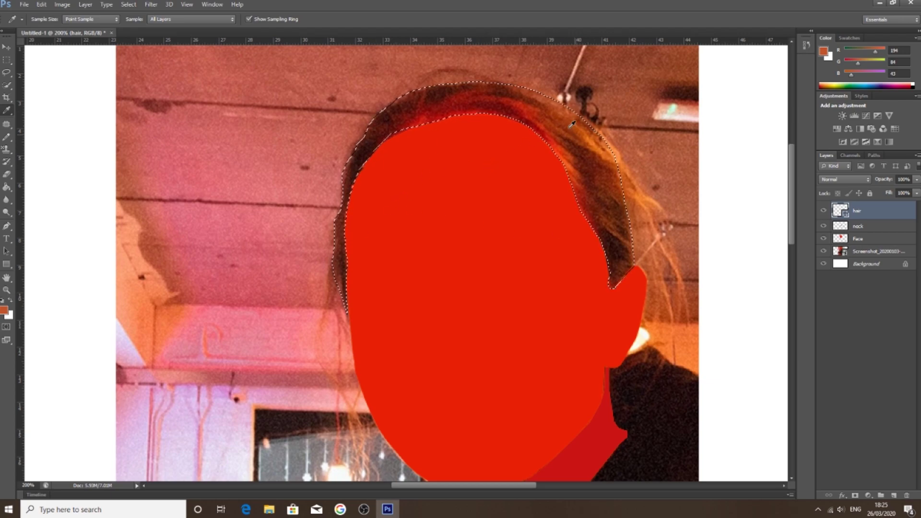
mouse_move(553, 110)
left_mouse_down()
mouse_move(578, 103)
mouse_move(568, 119)
left_mouse_up()
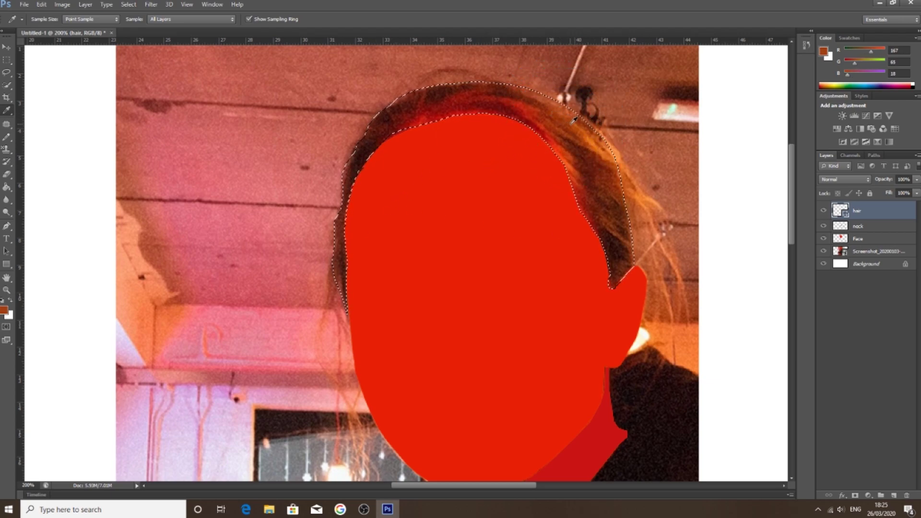
Step: Rasterize the hair layer, fill the hair selection with the sampled brown, and deselect
right_click(888, 210)
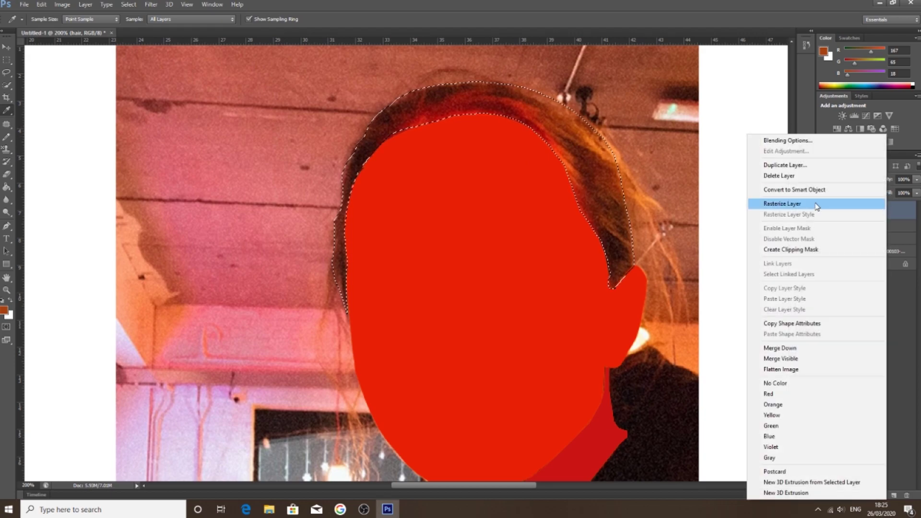
left_click(770, 205)
key("alt+BackSpace")
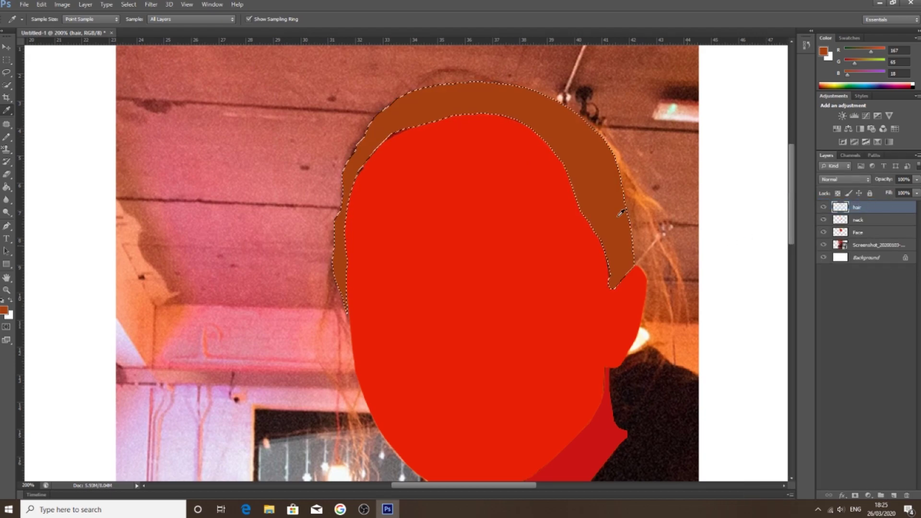
key("ctrl+d")
key("l")
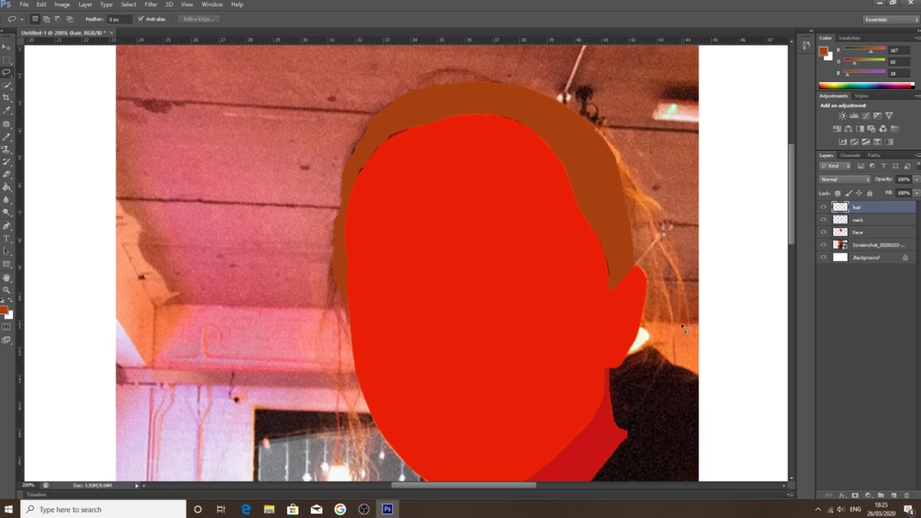
Step: Hide the photo layer to examine the hair, face and neck shapes together, and show the photo again
scroll(586, 264, "down", 3)
left_click(824, 245)
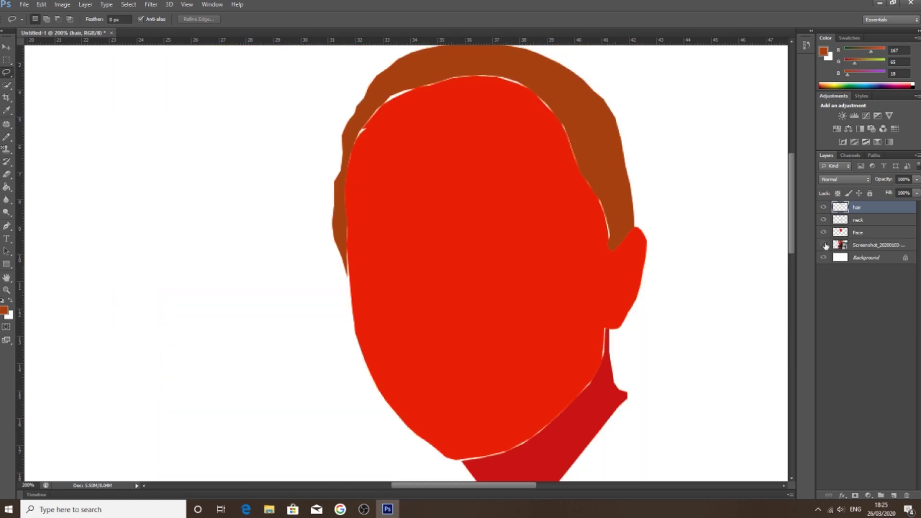
left_click(824, 245)
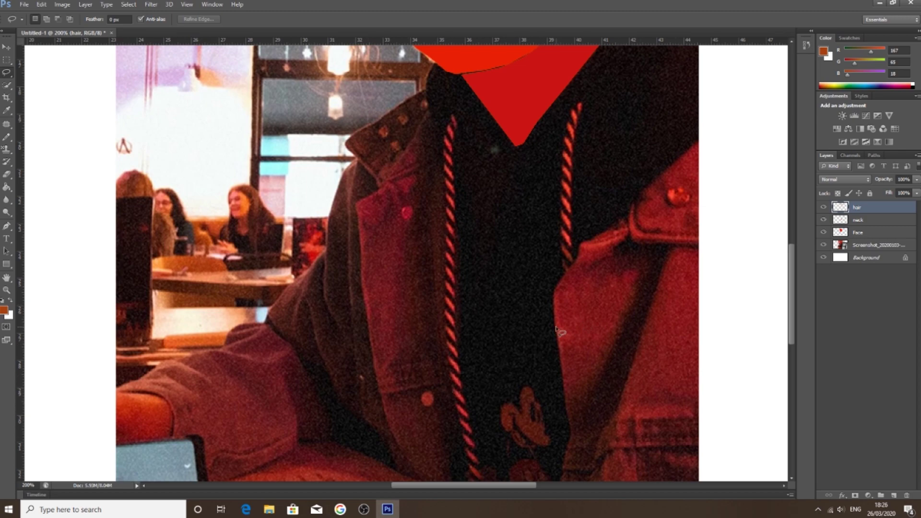
Step: Add a new layer above the hair layer and name it jacket
key("ctrl+shift+alt+n")
double_click(864, 207)
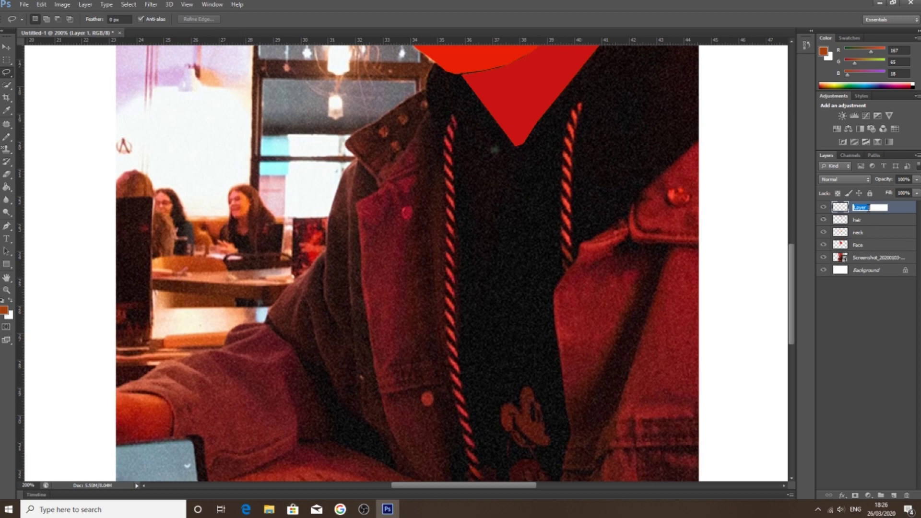
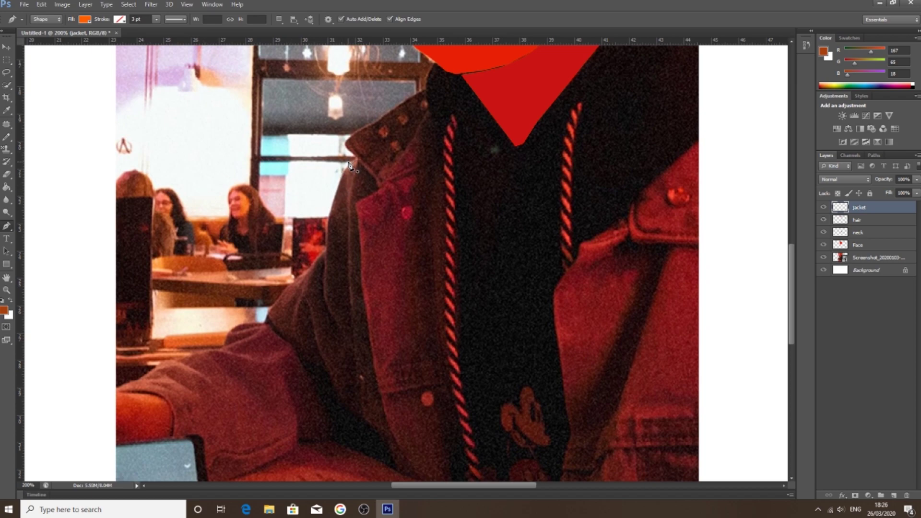
Step: Trace the buttoned collar flap of the jacket with the Pen tool as a closed outline with no fill
left_click(426, 93)
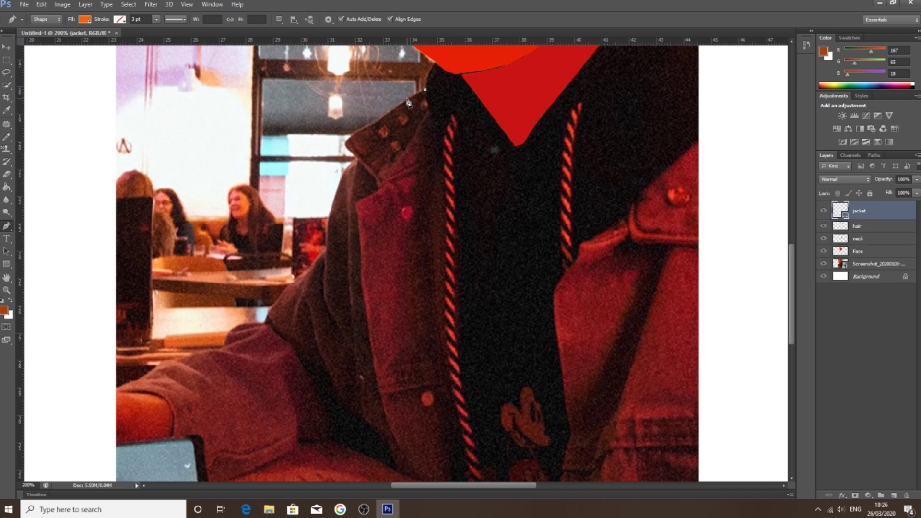
left_click(394, 107)
left_click(371, 126)
left_click(348, 144)
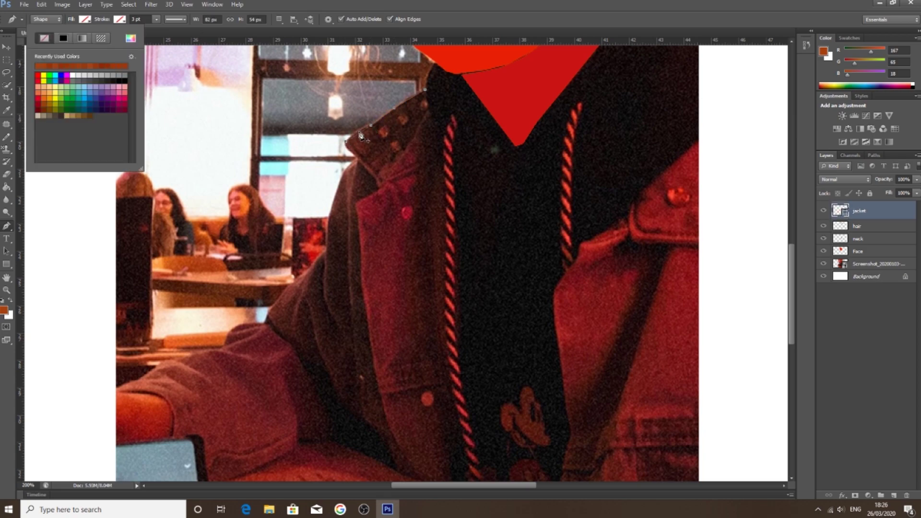
left_click(351, 150)
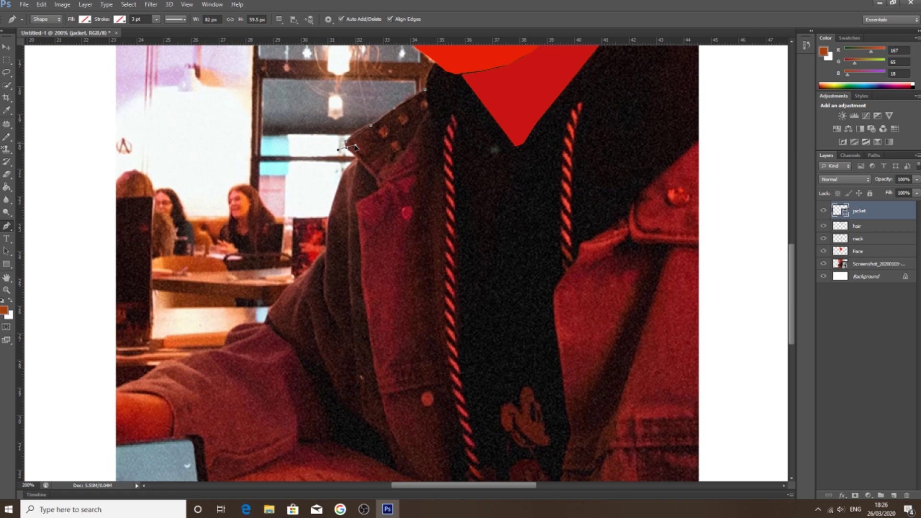
left_click_drag(351, 152, 365, 165)
left_click(377, 187)
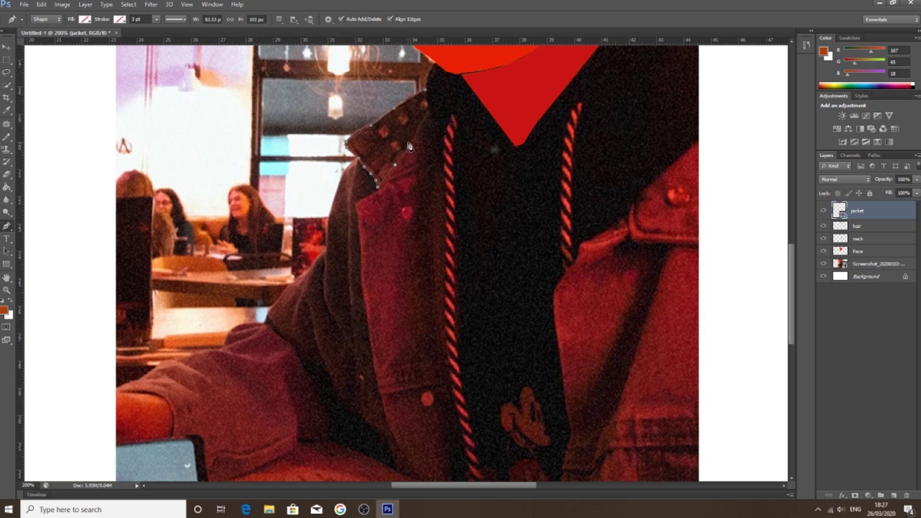
left_click(429, 114)
Step: Convert the traced collar outline into a selection and set the foreground colour to light blue 5792db
key("ctrl+Return")
key("i")
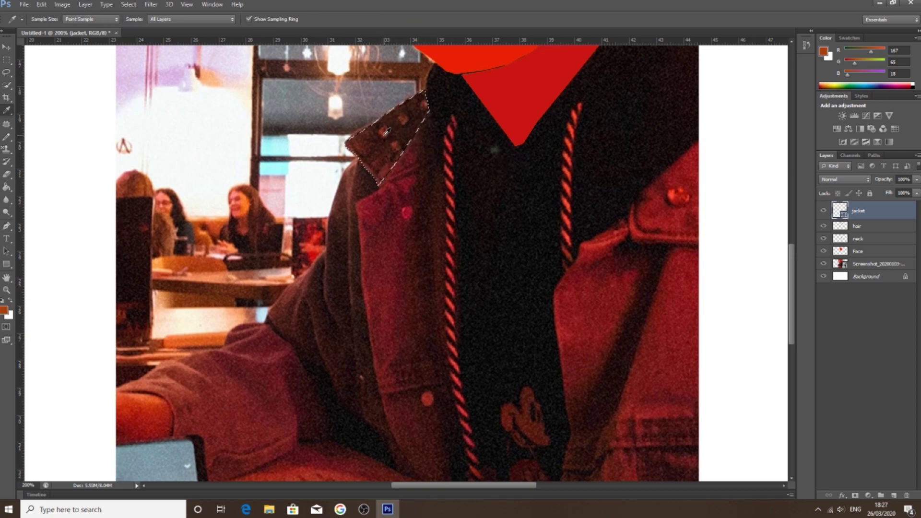
left_click_drag(372, 136, 410, 122)
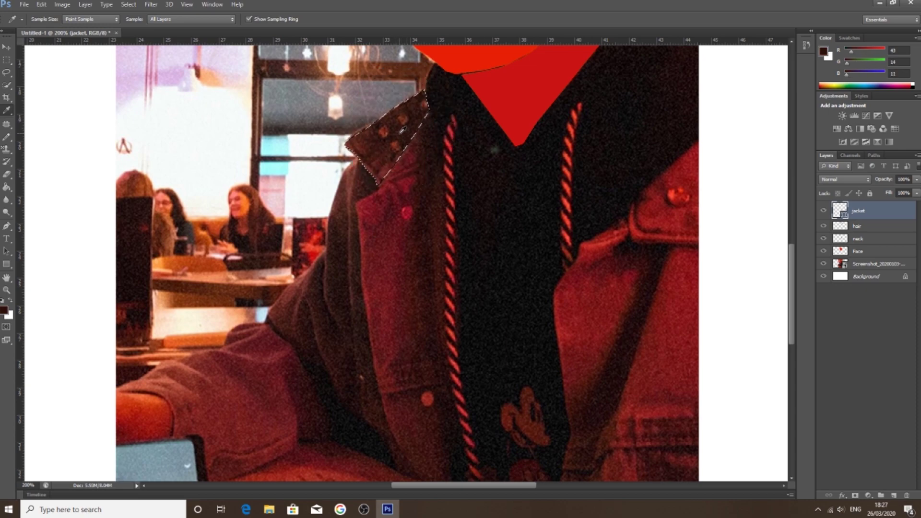
left_click(3, 312)
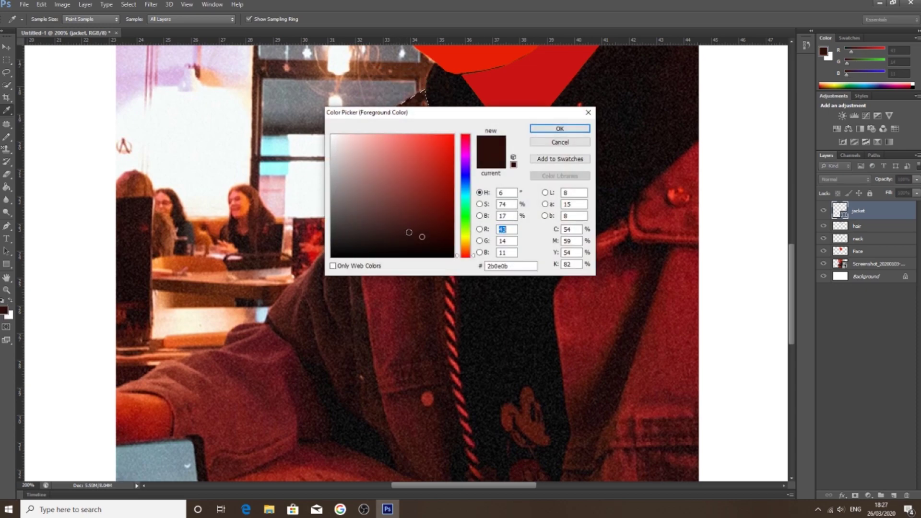
left_click_drag(434, 113, 595, 158)
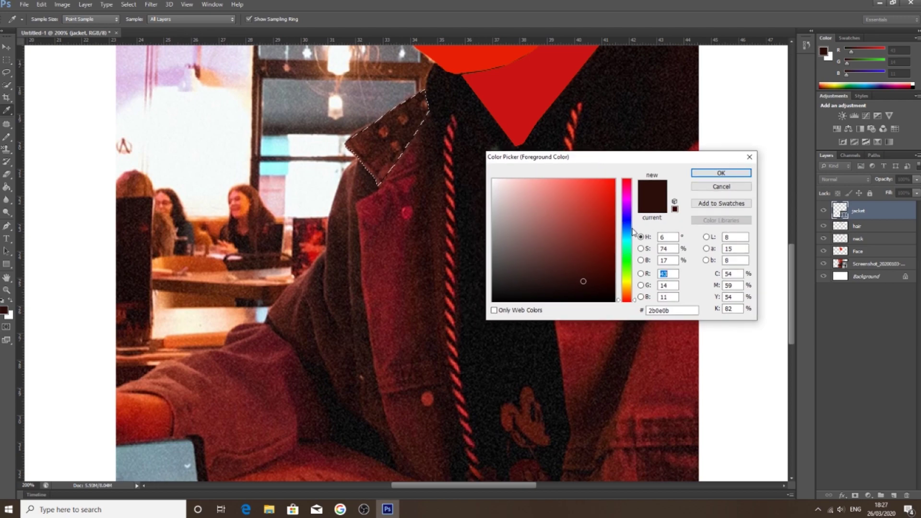
left_click_drag(629, 244, 631, 233)
left_click_drag(583, 280, 566, 196)
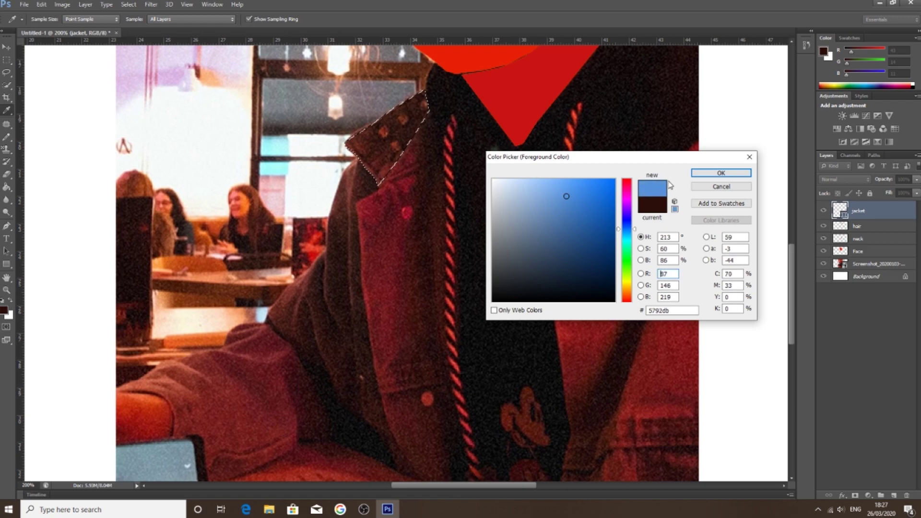
left_click(704, 173)
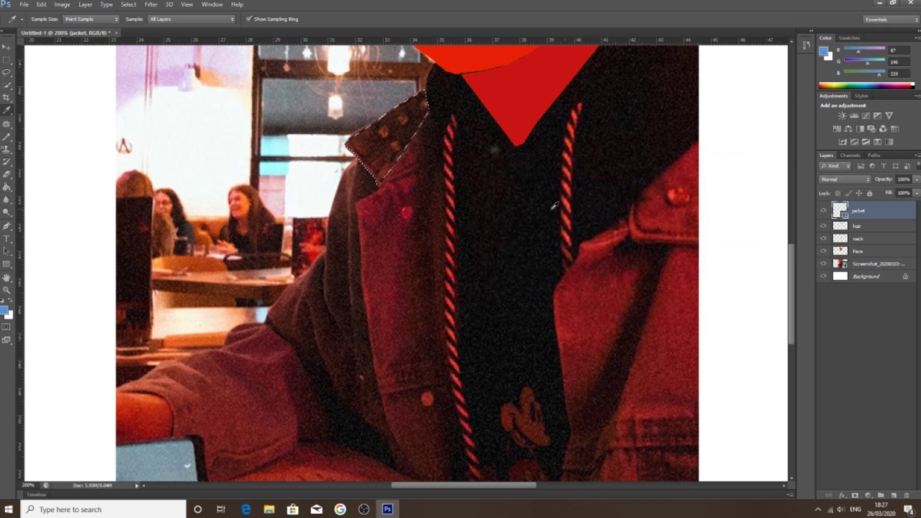
Step: Rasterize the jacket layer, fill the collar selection with the light blue, and deselect
right_click(883, 204)
left_click(843, 204)
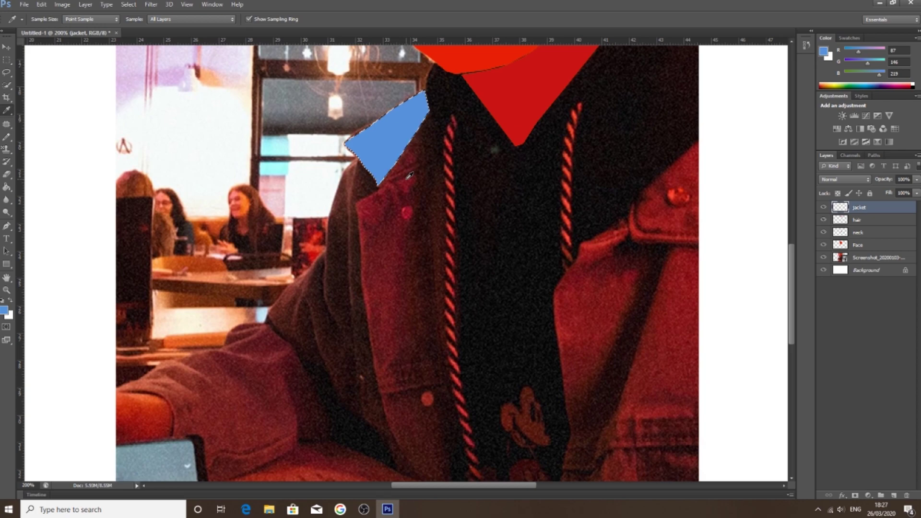
key("ctrl+d")
Step: Rename the collar's layer to jacket collar
key("p")
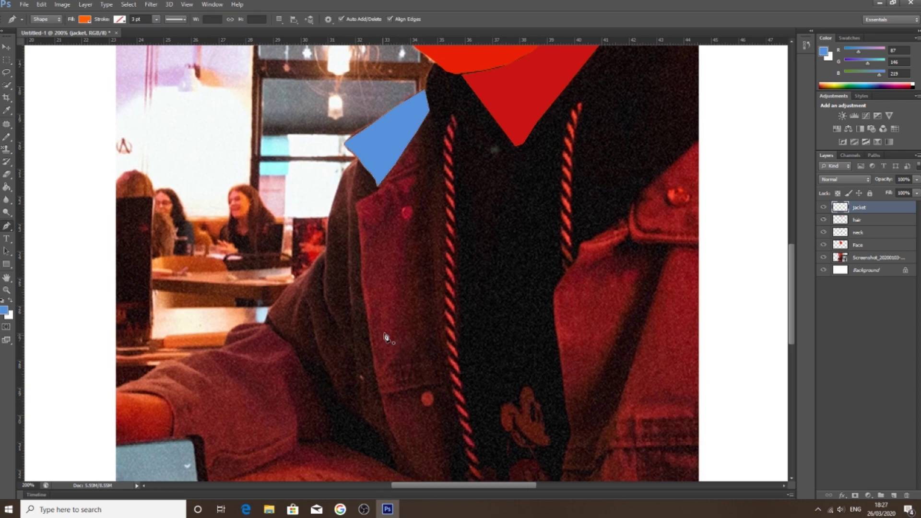
double_click(859, 208)
type("collar")
key("Return")
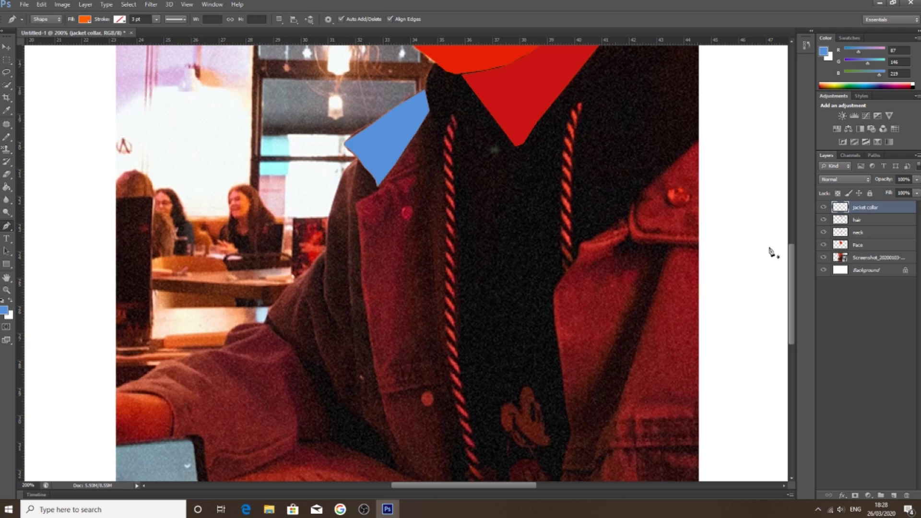
Step: Trace the jacket's shoulder and upper arm below the collar with the Pen tool as a closed outline on a layer named jacket
left_click(346, 167)
left_click(342, 179)
left_click(335, 203)
left_click(329, 226)
left_click(326, 247)
left_click(310, 266)
left_click(278, 298)
left_click(268, 319)
left_click(289, 343)
left_click(313, 382)
left_click(333, 440)
left_click(387, 466)
left_click(387, 425)
left_click(347, 167)
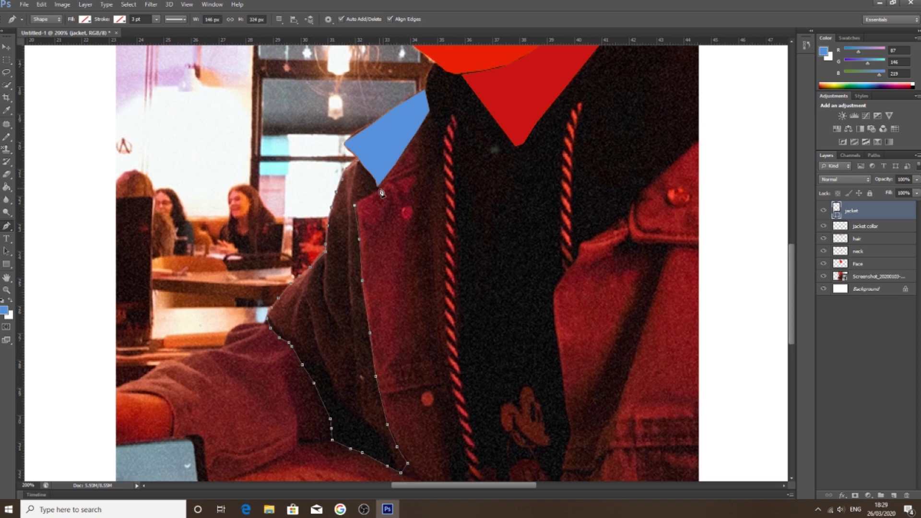
Step: Fill the rasterized shoulder and upper arm shape with a slightly darker blue, and add a new layer named arm
key("l")
right_click(859, 211)
left_click(823, 187)
left_click(893, 495)
key("p")
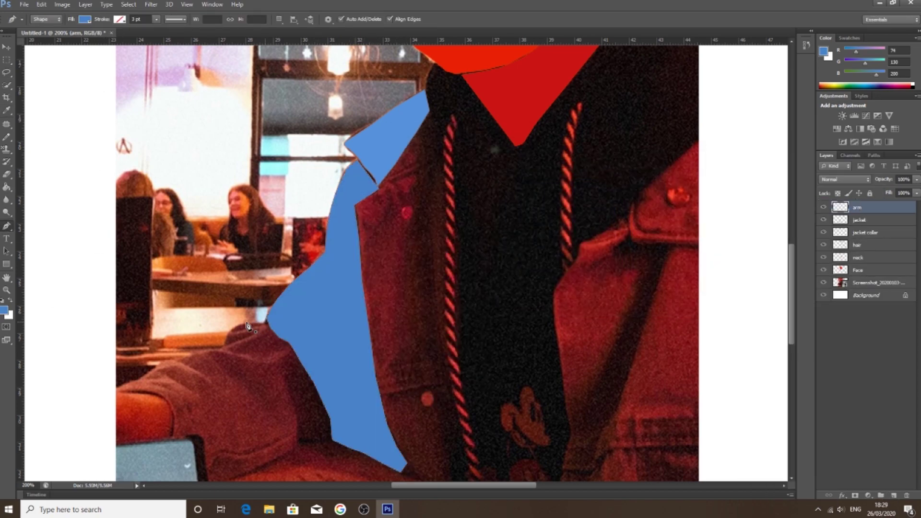
Step: Trace the forearm sleeve from the elbow around the cuff and back along the upper arm as a closed Pen outline
left_click(267, 322)
left_click(238, 326)
left_click(226, 344)
left_click(208, 350)
left_click(169, 359)
left_click(149, 371)
left_click(119, 384)
left_click(143, 393)
left_click(165, 398)
left_click(173, 418)
left_click(172, 438)
left_click(191, 435)
left_click(204, 445)
left_click(241, 475)
left_click(265, 466)
left_click(295, 444)
left_click(331, 440)
left_click(330, 418)
left_click(308, 387)
left_click(286, 343)
left_click(267, 321)
Step: Fill the sleeve selection on the arm layer with a medium blue, and add a new layer named left side
key("ctrl+Return")
key("i")
left_click(5, 310)
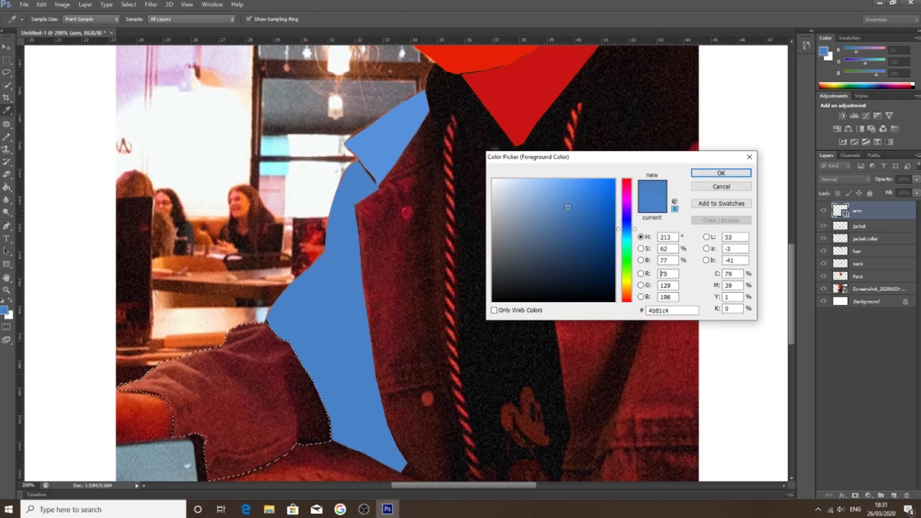
key("Return")
key("alt+BackSpace")
key("p")
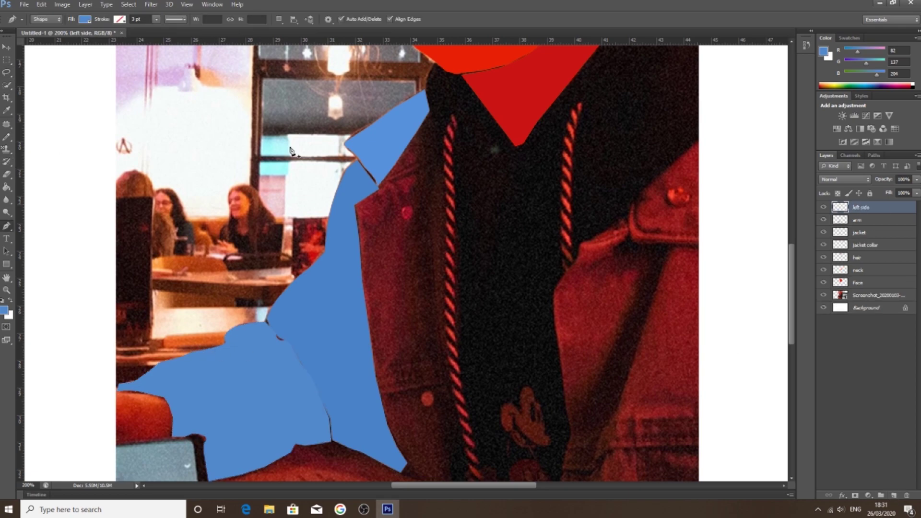
Step: Trace the jacket's front panel between the upper arm and the hoodie cord with the Pen tool, up to the collar tip
left_click(355, 205)
left_click(358, 223)
left_click(360, 261)
left_click(365, 292)
left_click(376, 379)
left_click(395, 436)
left_click(407, 461)
scroll(450, 470, "down", 1)
left_click(452, 464)
left_click(442, 175)
left_click(429, 89)
Step: Turn the front panel outline into a selection and fill it with a brighter blue on the left side layer
right_click(429, 89)
left_click(460, 139)
key("Return")
key("alt+BackSpace")
key("l")
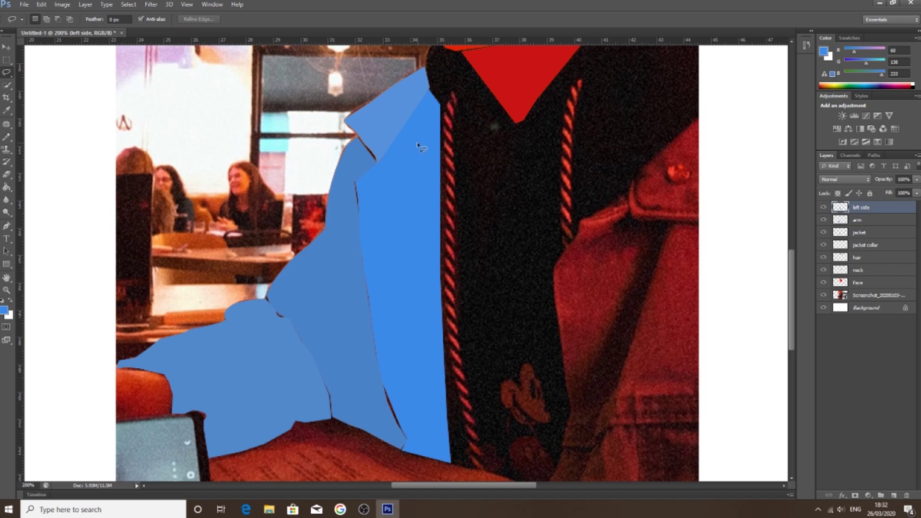
Step: Hide the photo layer to examine the blue jacket shapes with the head and neck, then show the photo again
scroll(426, 302, "up", 5)
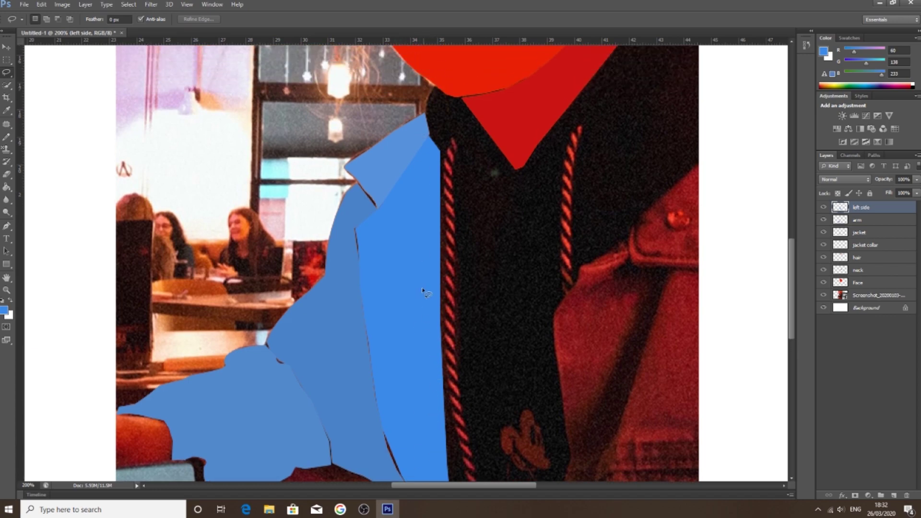
scroll(761, 325, "down", 3)
left_click(824, 296)
left_click(6, 290)
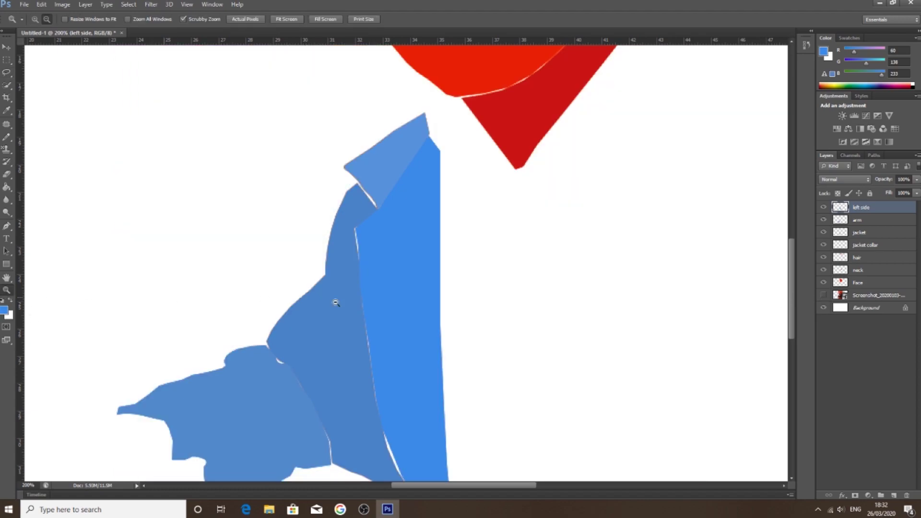
left_click(378, 301, "alt")
scroll(424, 309, "up", 3)
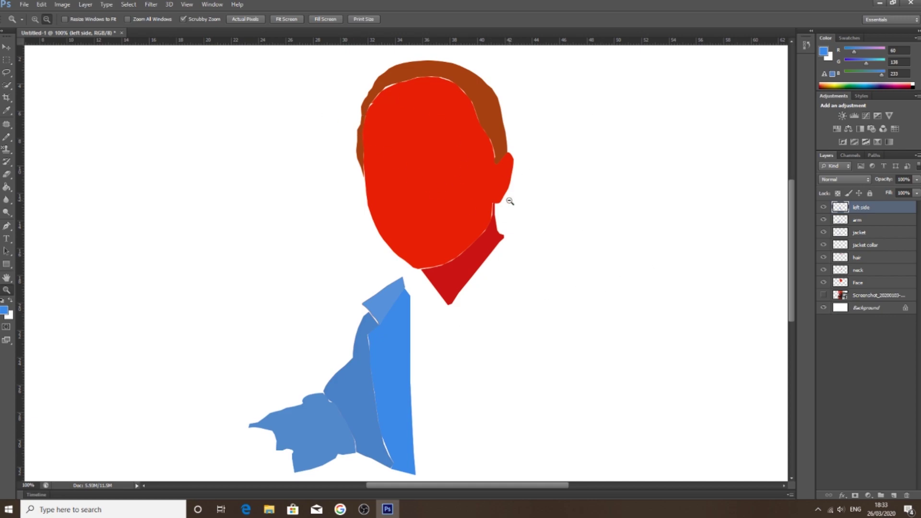
scroll(494, 349, "down", 2)
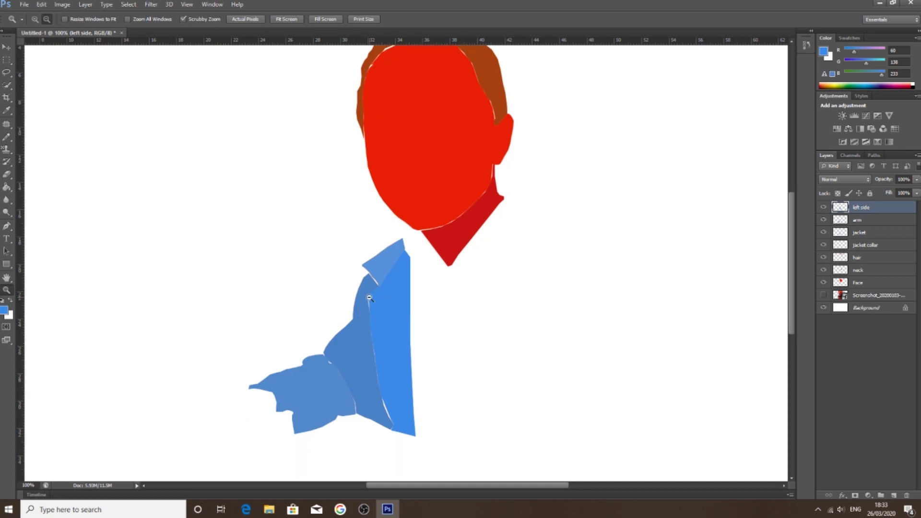
right_click(296, 308)
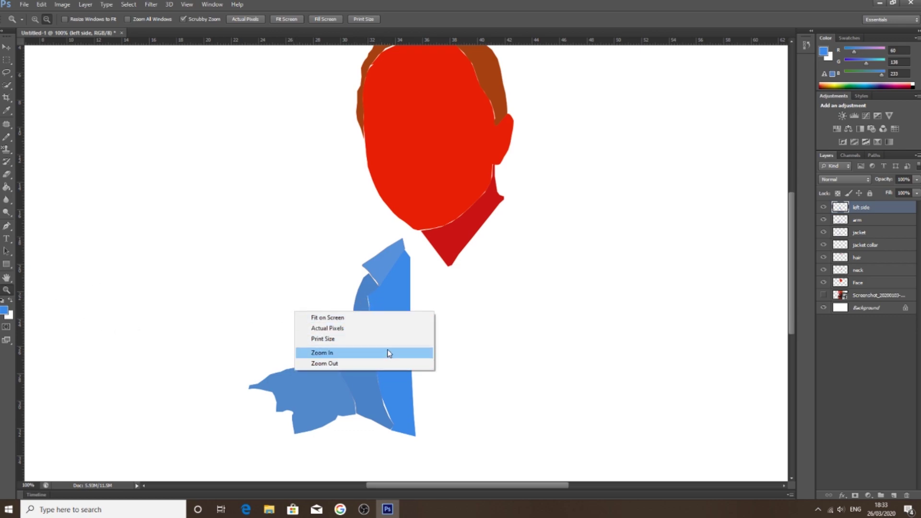
left_click(389, 354)
scroll(340, 293, "down", 1)
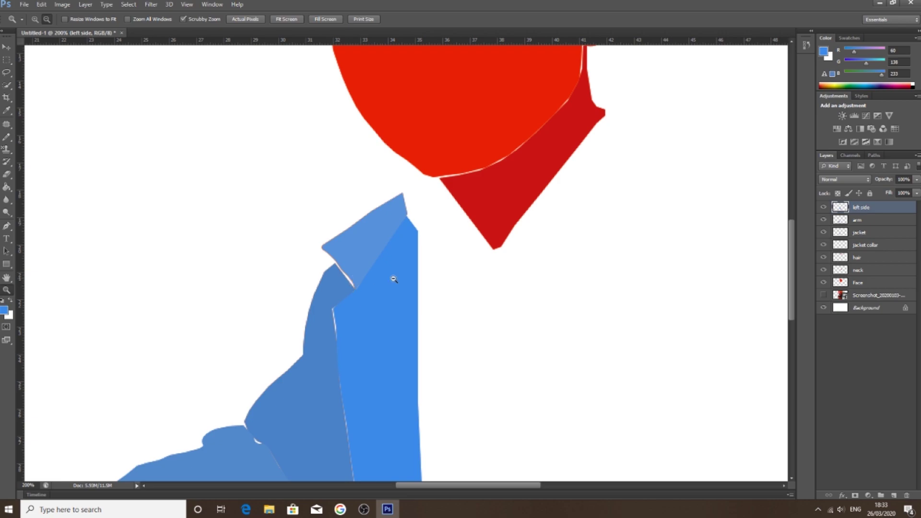
left_click(823, 295)
Step: On a layer named right side, trace the inner edge of the other jacket front with the Pen tool, from the hand upward
scroll(528, 440, "down", 10)
scroll(528, 440, "right", 5)
scroll(528, 441, "up", 1)
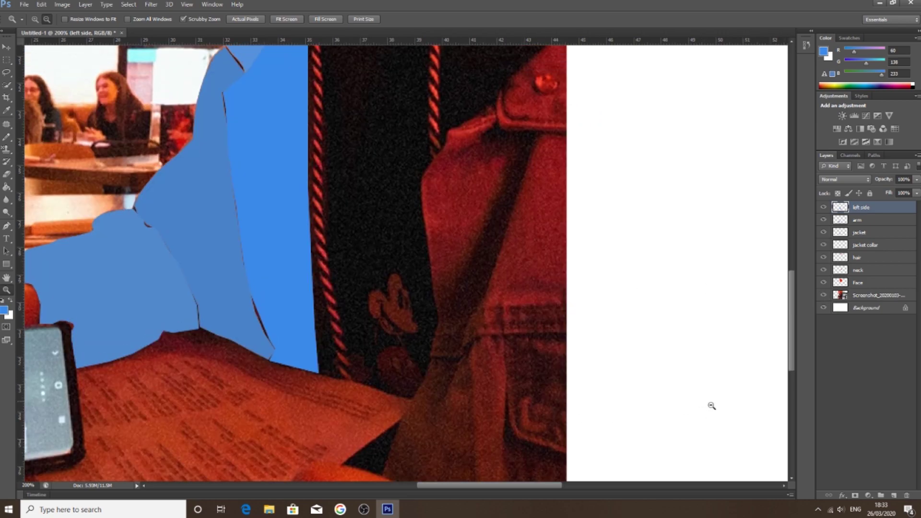
key("p")
scroll(432, 288, "down", 2)
left_click(385, 435)
left_click(402, 381)
left_click(423, 343)
left_click(431, 322)
left_click(435, 294)
left_click(434, 247)
left_click(429, 216)
left_click(423, 171)
left_click(428, 129)
left_click(439, 115)
left_click(446, 107)
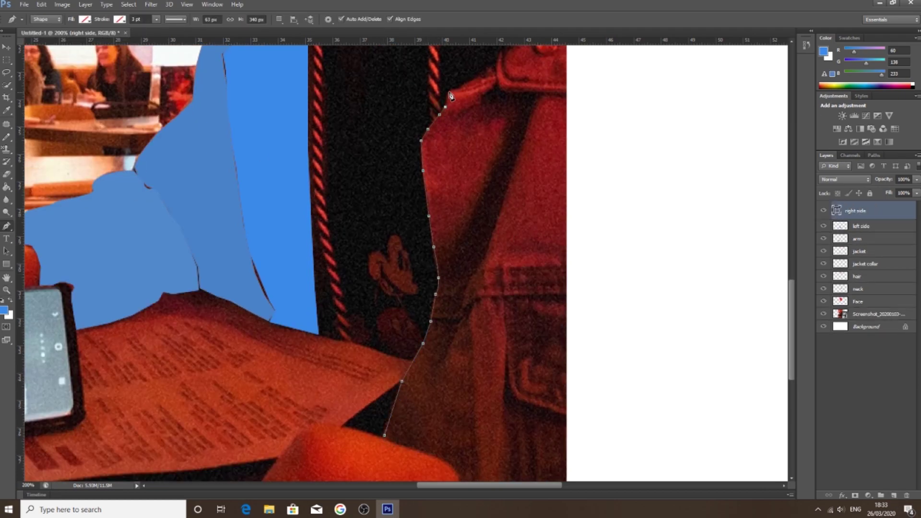
Step: Continue the right side outline around the photo's edge and along the hand, and close it at its starting point
scroll(527, 120, "up", 3)
scroll(593, 295, "down", 5)
left_click(544, 398)
left_click(497, 399)
left_click(462, 398)
left_click(454, 382)
left_click_drag(438, 371, 430, 372)
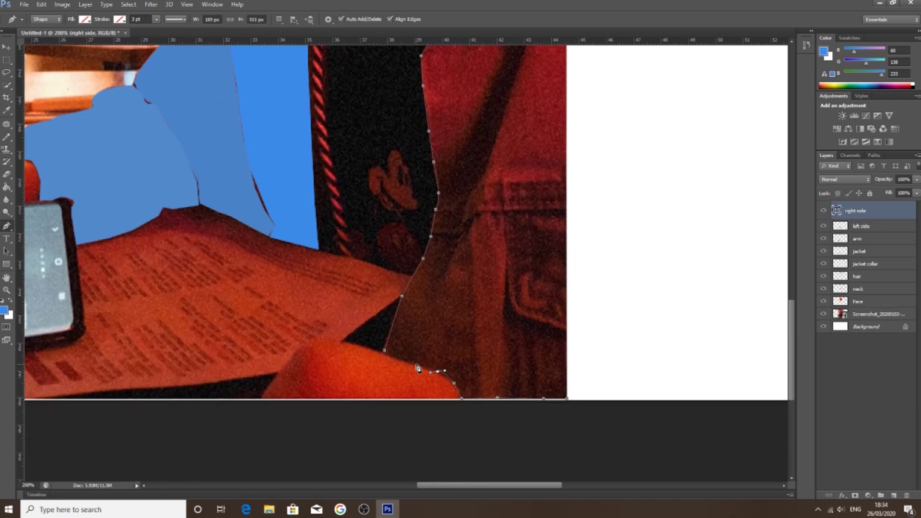
left_click(384, 350)
Step: Turn the right side outline into a selection and fill it with a deeper blue on the rasterized layer
right_click(491, 97)
left_click(518, 226)
left_click(582, 206)
left_click(715, 171)
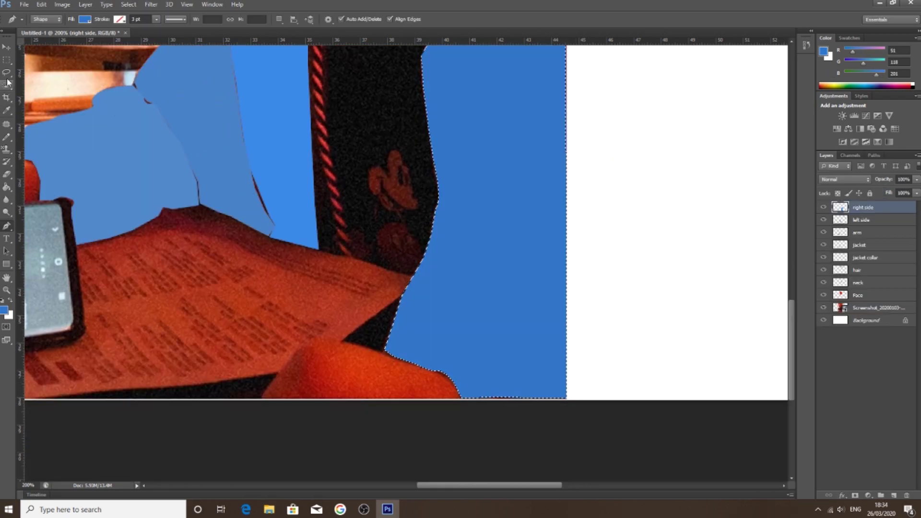
scroll(370, 350, "up", 5)
key("z")
left_click(302, 309, "alt")
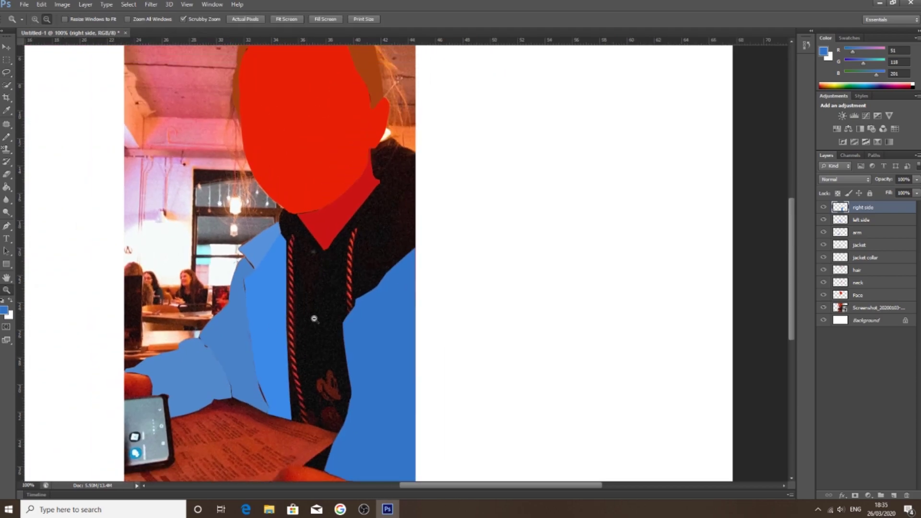
left_click_drag(435, 486, 400, 488)
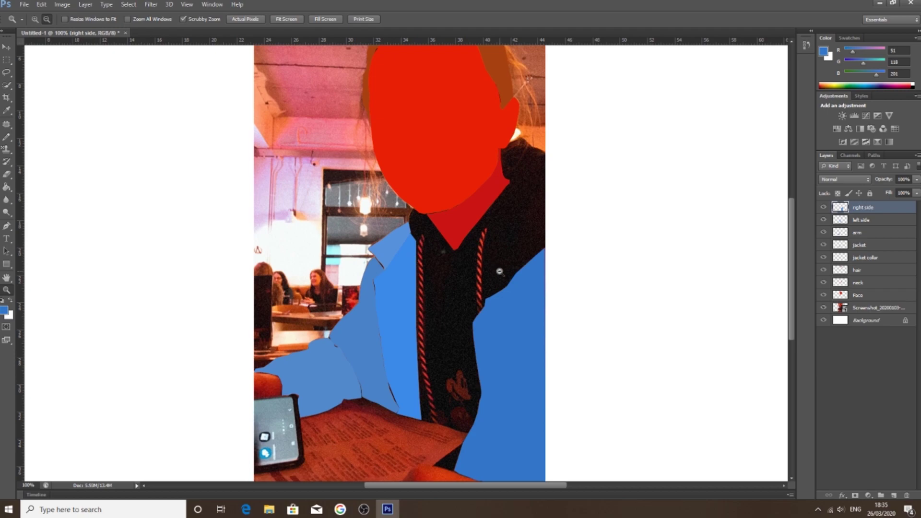
scroll(494, 254, "up", 1)
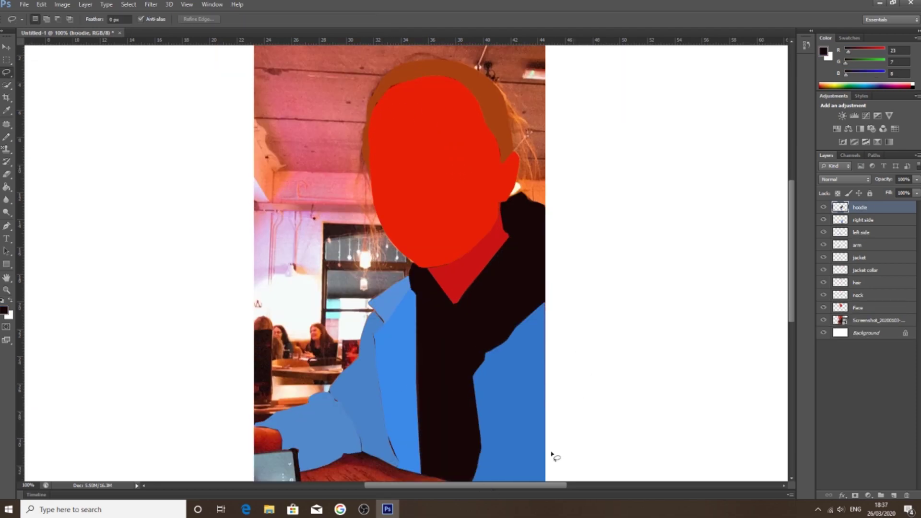
Step: Lower the Face layer's opacity to 19% so the facial features can be traced
scroll(453, 261, "up", 1)
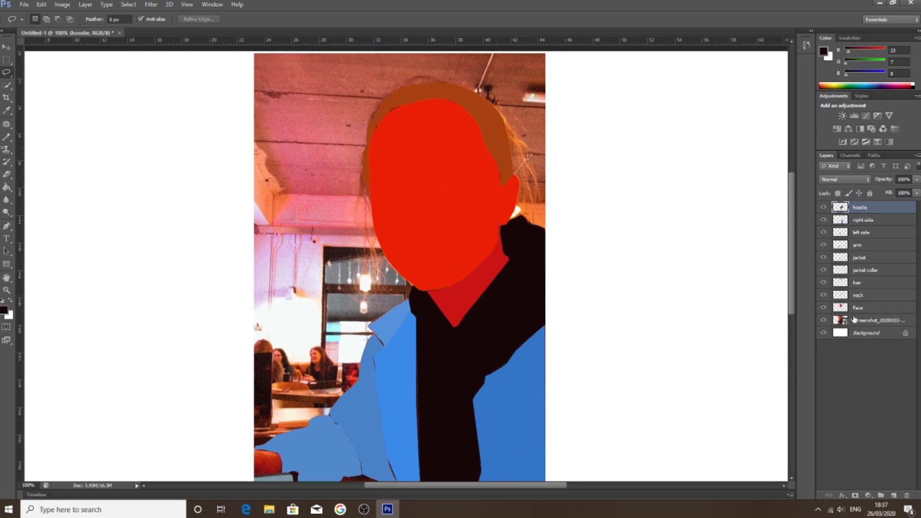
left_click(889, 310)
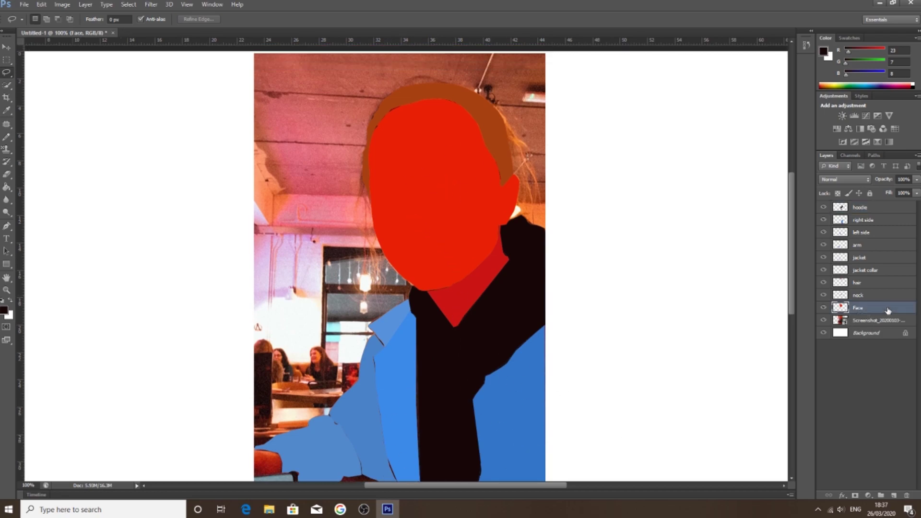
left_click(917, 181)
left_click_drag(917, 192, 879, 197)
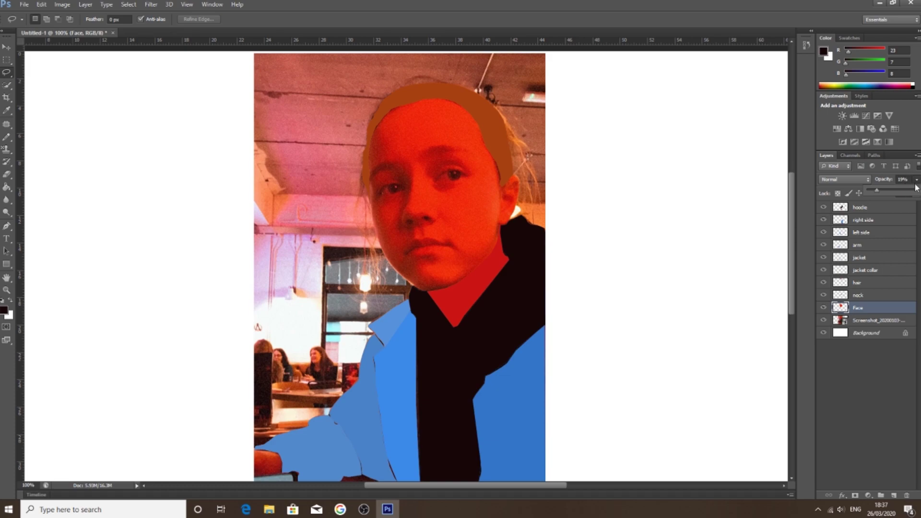
Step: Add a new layer above the hoodie layer and name it eyebrow
left_click(6, 290)
right_click(405, 272)
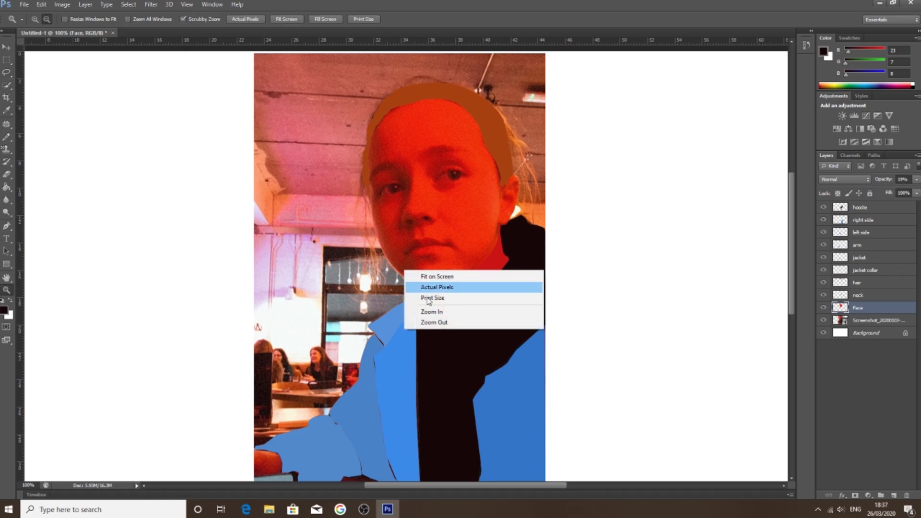
left_click(424, 312)
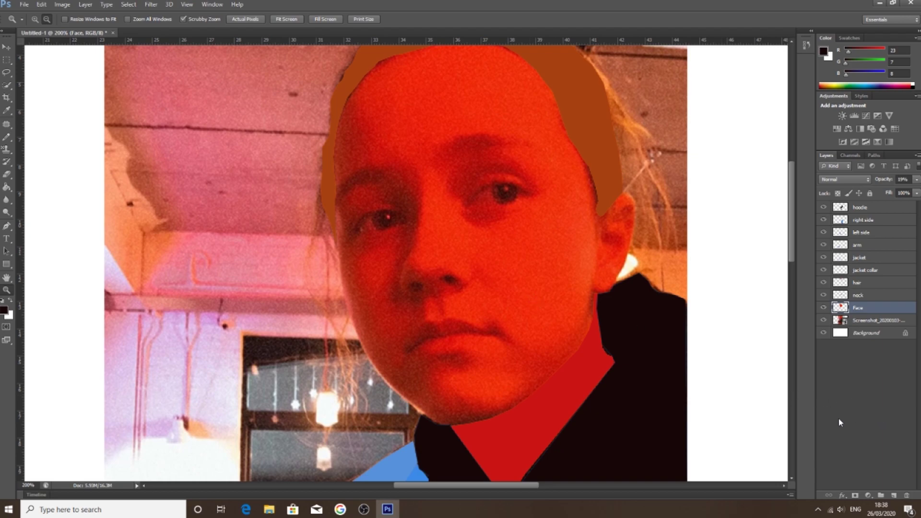
left_click(894, 496)
left_click_drag(886, 314, 884, 206)
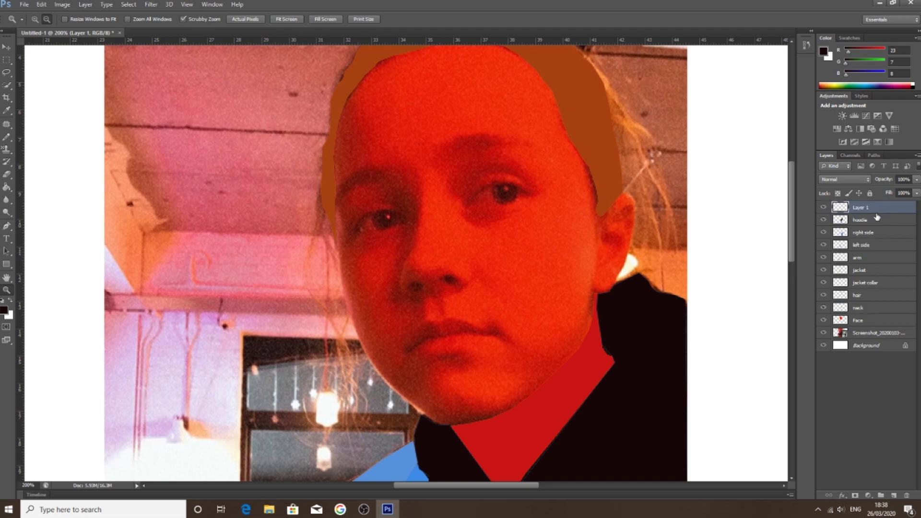
double_click(861, 207)
type("eyebrow")
key("Return")
Step: Select the eyebrow on the side of the face away from the visible ear with the Lasso tool
left_click(7, 72)
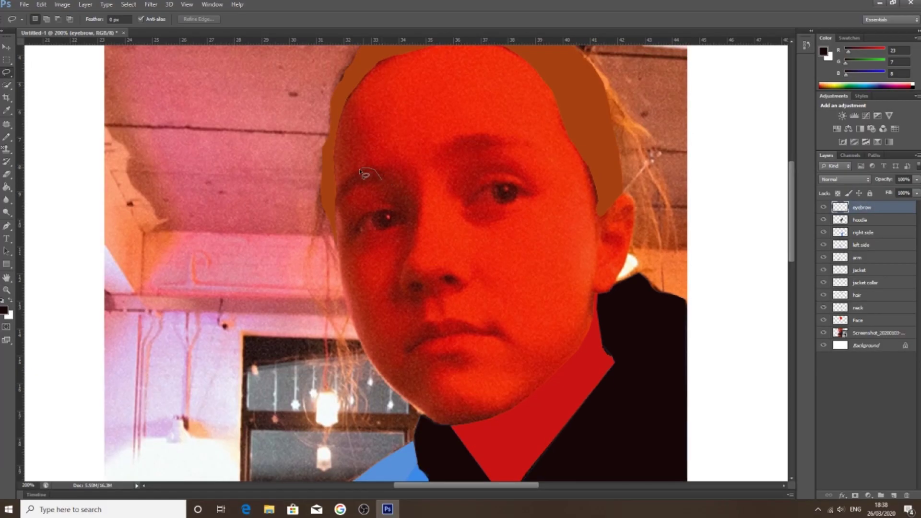
mouse_move(360, 171)
left_mouse_down()
mouse_move(337, 200)
mouse_move(342, 206)
mouse_move(356, 187)
left_mouse_up()
left_click(384, 185)
mouse_move(382, 183)
left_mouse_down()
mouse_move(381, 171)
mouse_move(384, 186)
left_mouse_up()
key("i")
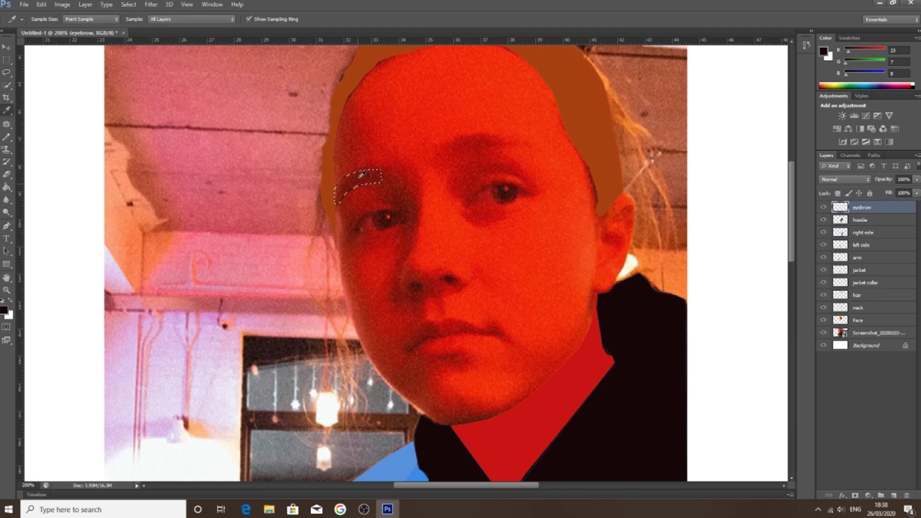
Step: Sample the hair's brown as the foreground colour, fill the eyebrow selection with it and deselect
left_click(364, 176)
left_click_drag(363, 176, 364, 177)
left_click(594, 120)
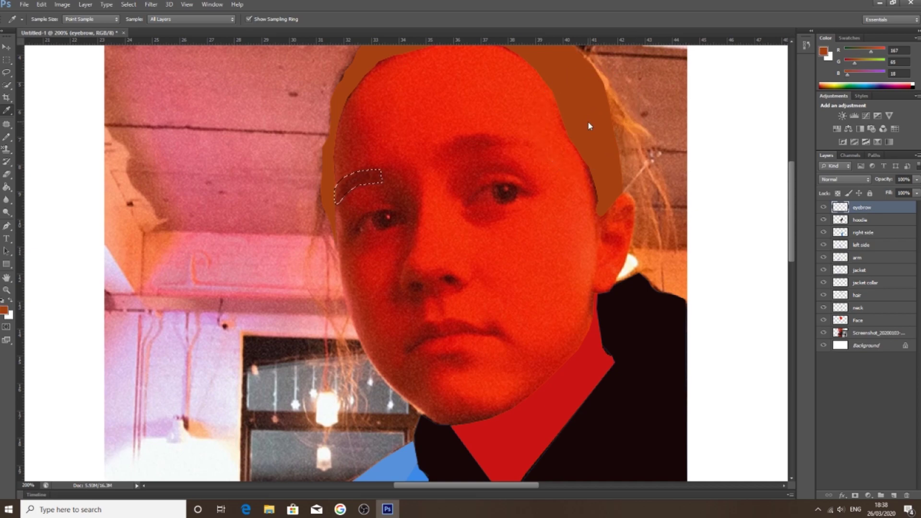
right_click(890, 208)
key("Escape")
key("alt+BackSpace")
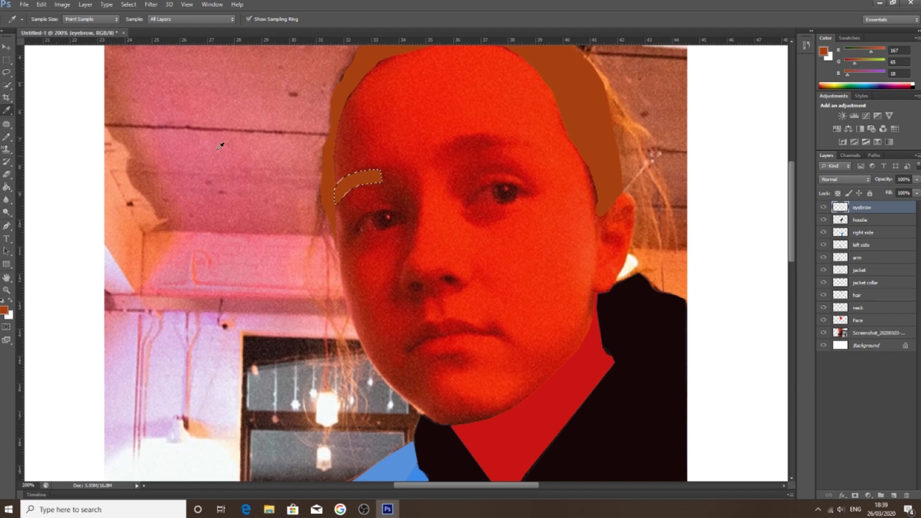
key("ctrl+d")
Step: Add another new layer above the first eyebrow layer and name it eyebrow
left_click(7, 72)
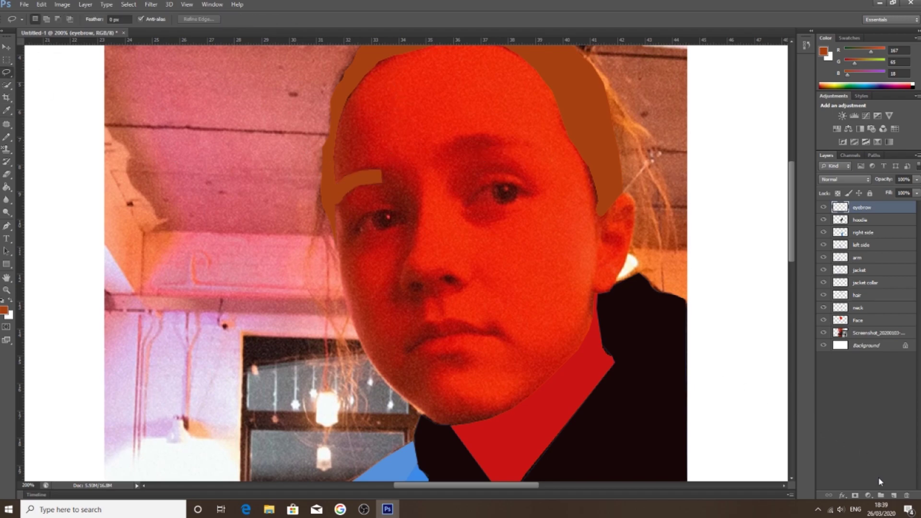
left_click(894, 496)
double_click(864, 208)
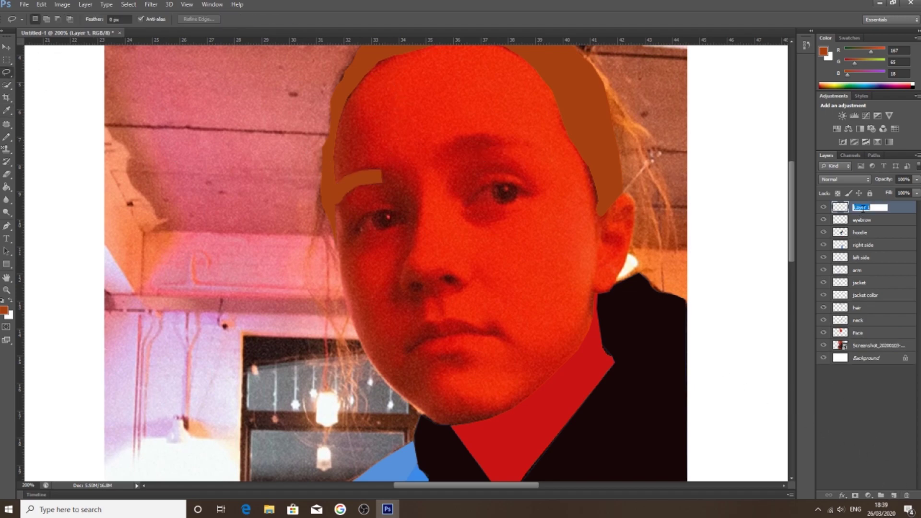
type("eyebrow")
key("Return")
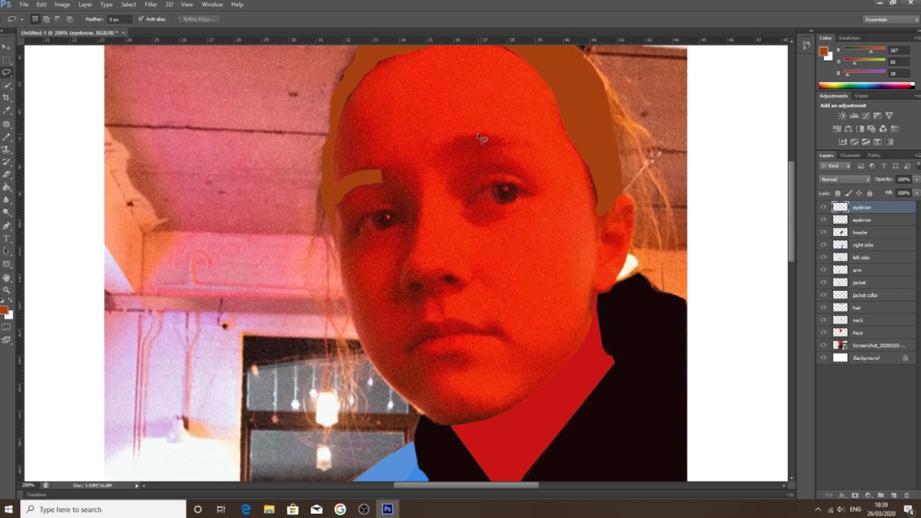
Step: Outline the other eyebrow, nearer the visible ear, with the Lasso tool, fill it with the same brown and deselect
left_click_drag(443, 161, 532, 145)
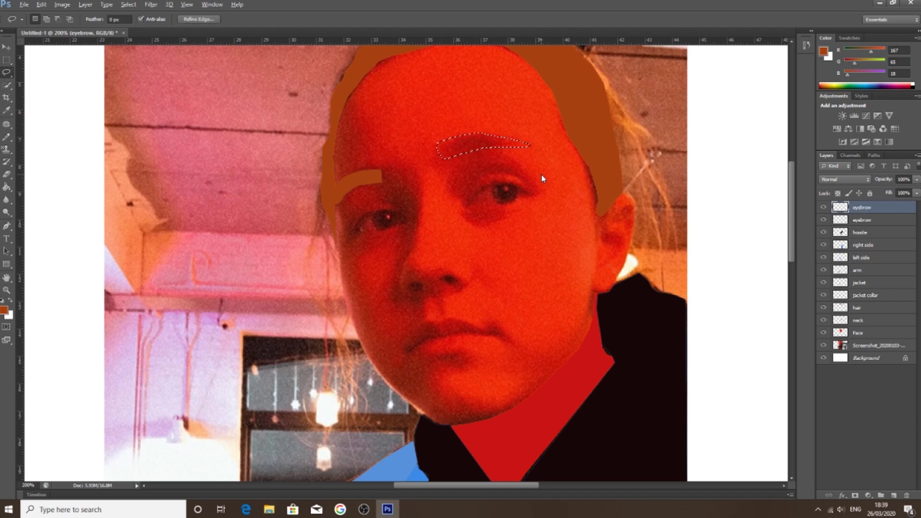
key("alt+BackSpace")
key("ctrl+d")
left_click(824, 345)
left_click(823, 345)
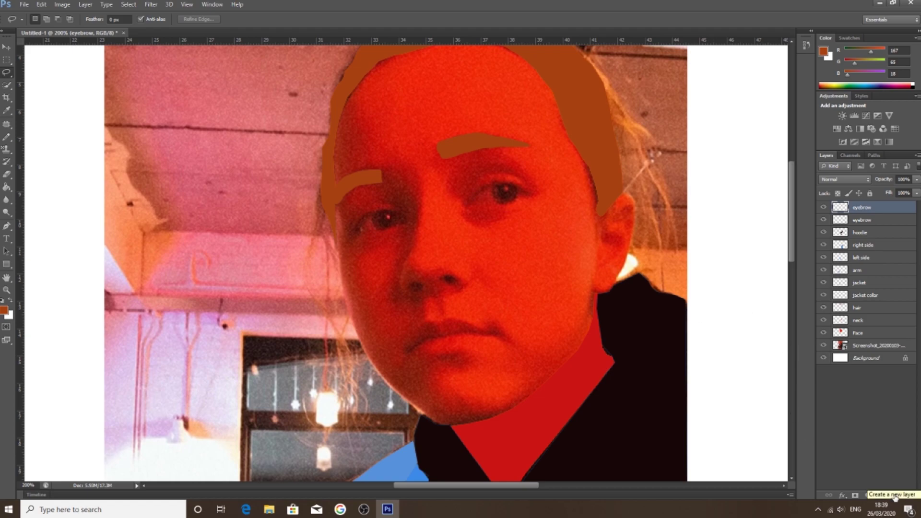
Step: Add a new layer above the eyebrow layers and name it top lip
left_click(895, 497)
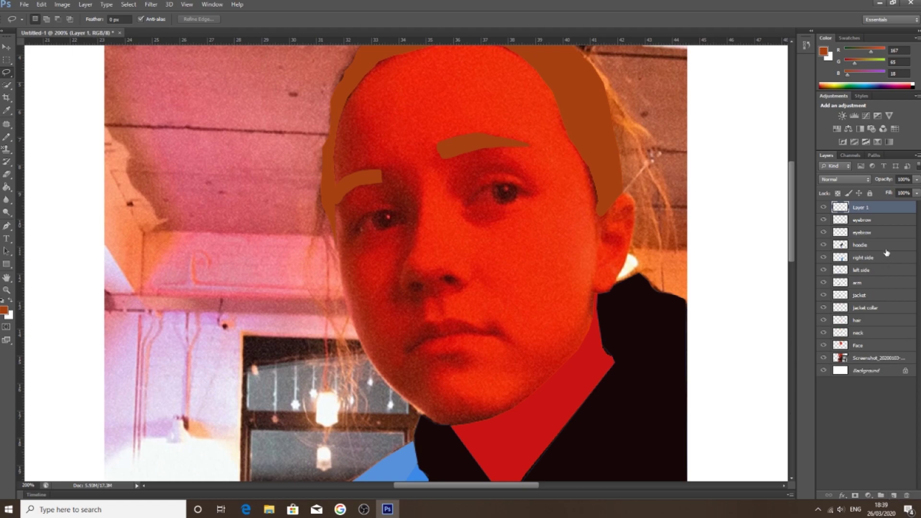
double_click(864, 208)
key("Return")
Step: Trace the upper lip as a closed outline with the Pen tool and turn the path into a selection
left_click(6, 226)
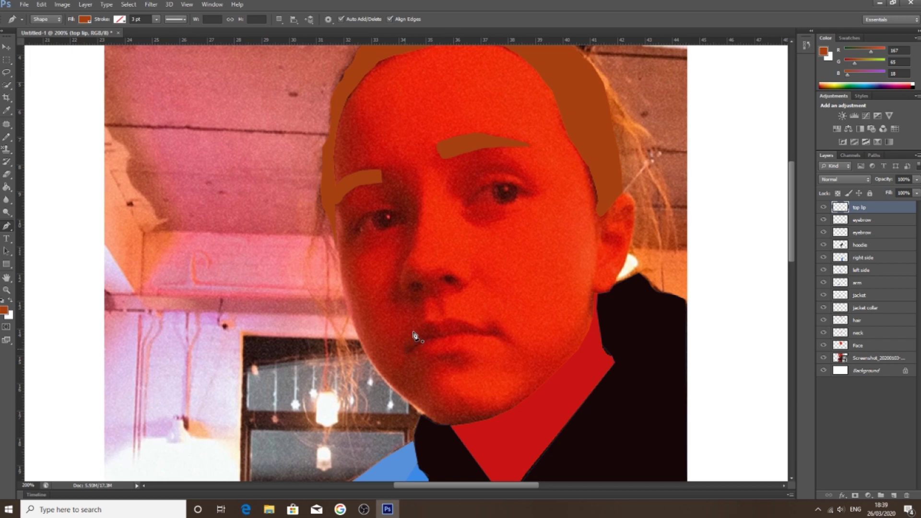
left_click(406, 349)
left_click_drag(413, 332, 435, 329)
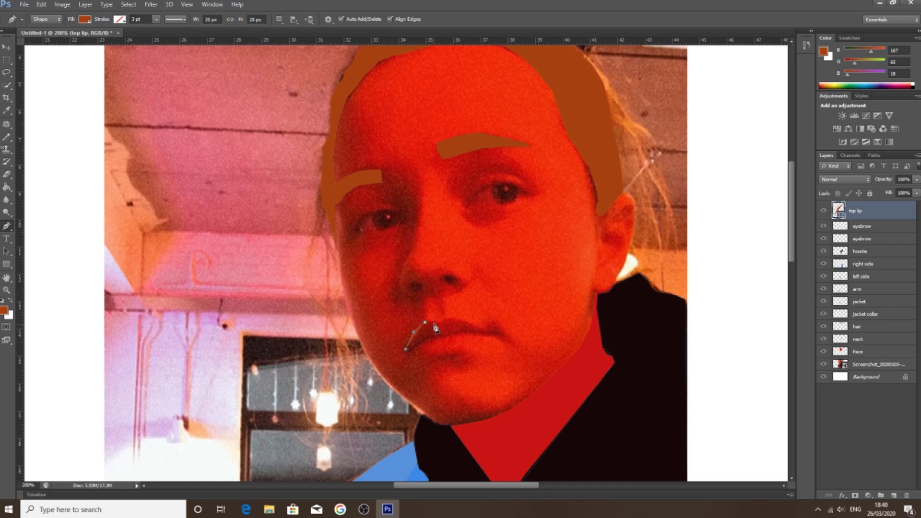
key("Escape")
left_click(434, 324)
left_click_drag(436, 329, 443, 331)
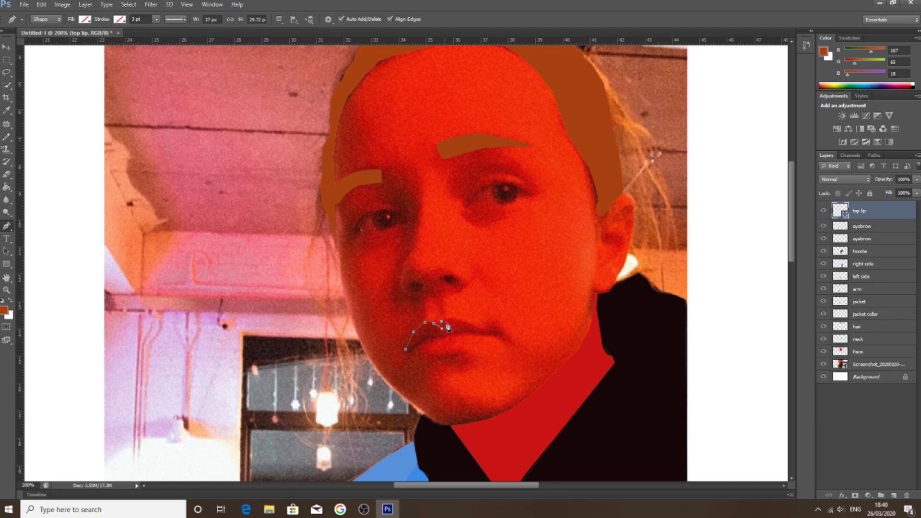
left_click_drag(457, 322, 460, 328)
left_click_drag(458, 323, 461, 325)
left_click(463, 325)
key("ctrl+Return")
Step: Sample a dark red (#b2100c) from the upper lip, rasterize the top lip layer, fill the selection with it and deselect
left_click(5, 310)
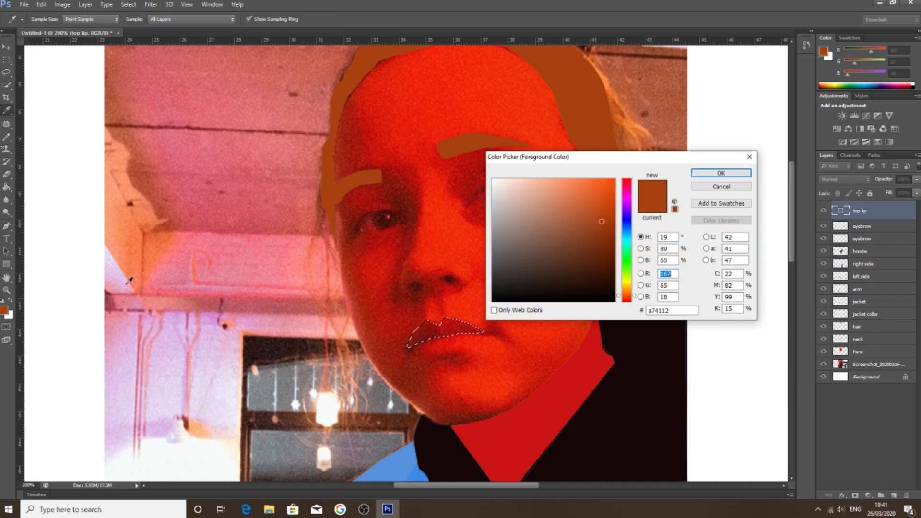
left_click_drag(632, 212, 634, 188)
left_click_drag(603, 213, 614, 180)
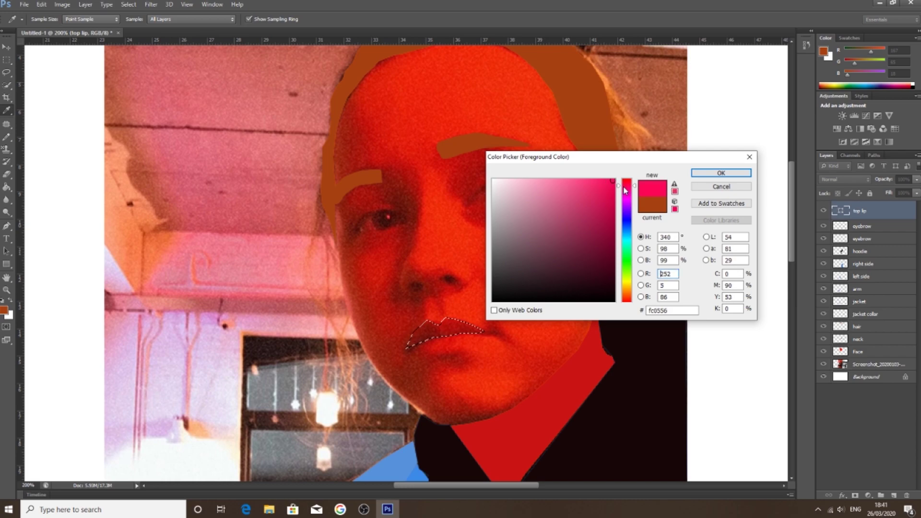
left_click(453, 324)
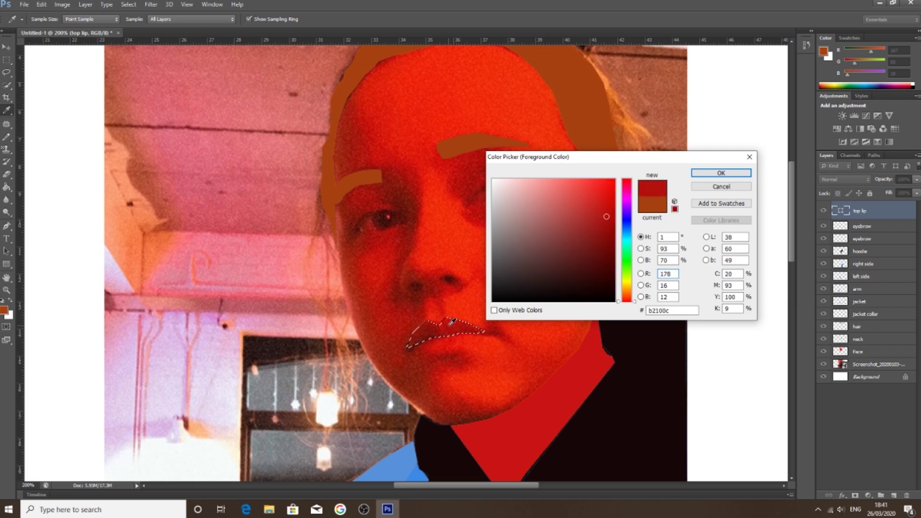
left_click(716, 174)
right_click(887, 210)
left_click(768, 203)
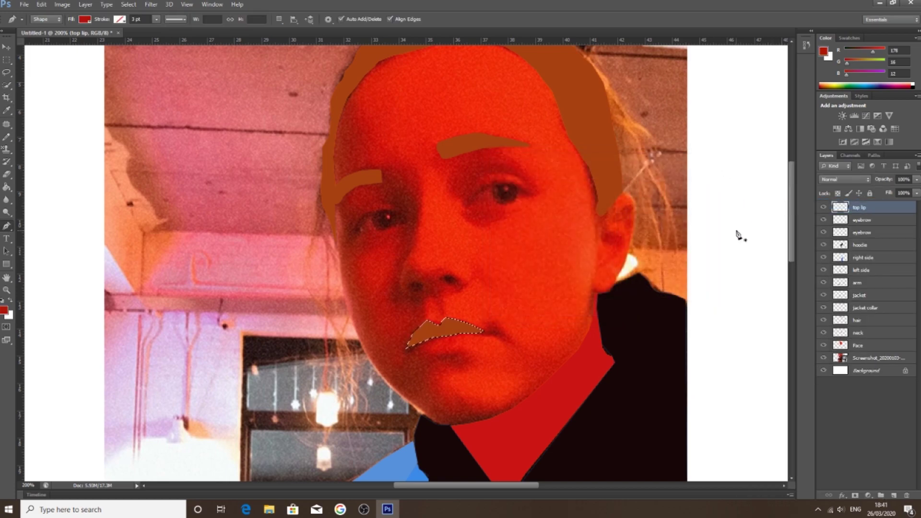
key("alt+BackSpace")
key("ctrl+d")
Step: Add a new layer above the top lip layer and name it bottom lip
left_click(6, 72)
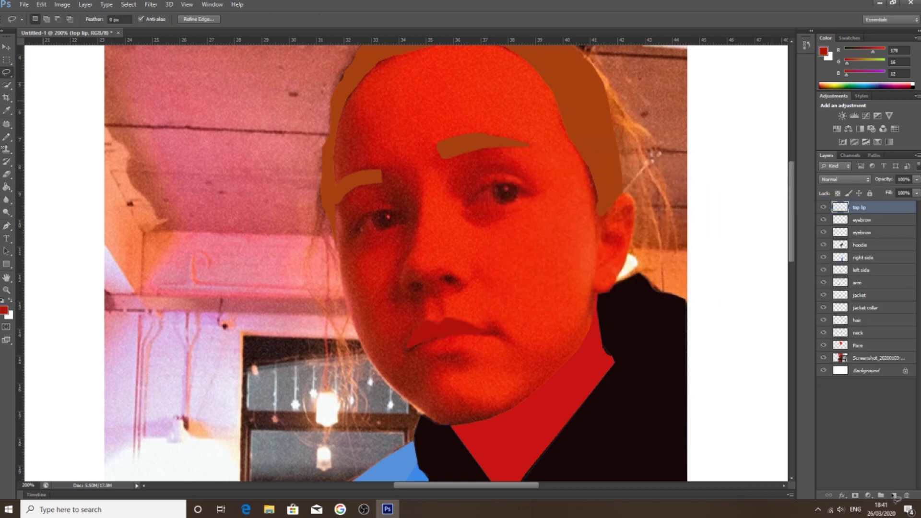
left_click(894, 496)
double_click(862, 208)
key("BackSpace")
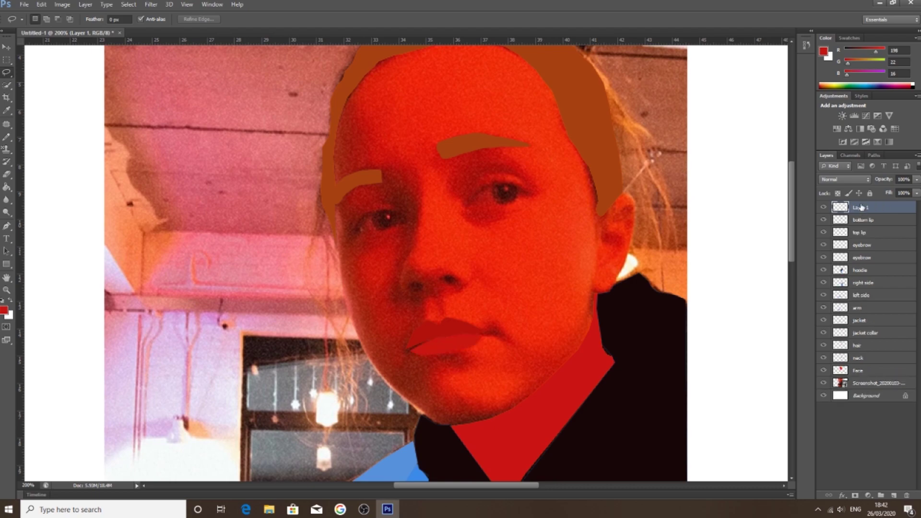
Step: Name the new empty layer above the bottom lip layer nose
double_click(862, 208)
type("nose")
key("Return")
Step: Trace the nose with the Pen tool from between the eyes down the bridge and around the tip's shadowed side
left_click(7, 226)
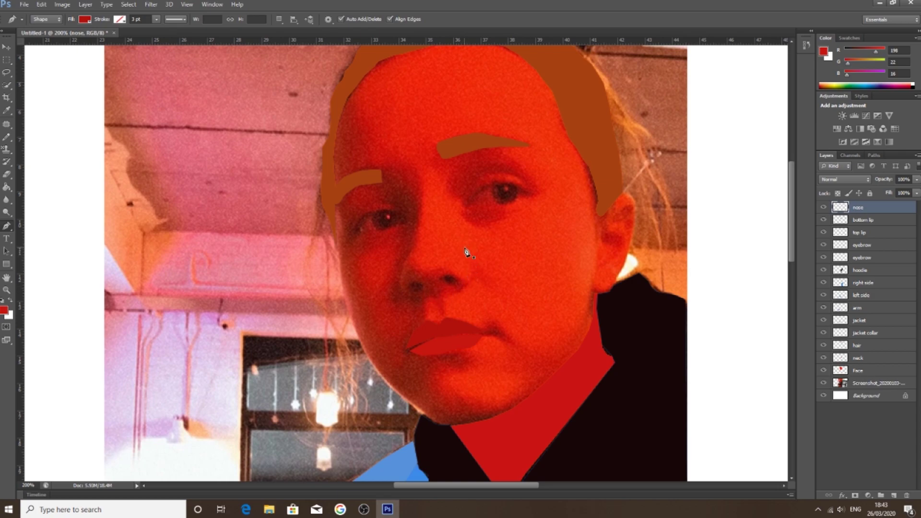
left_click(420, 188)
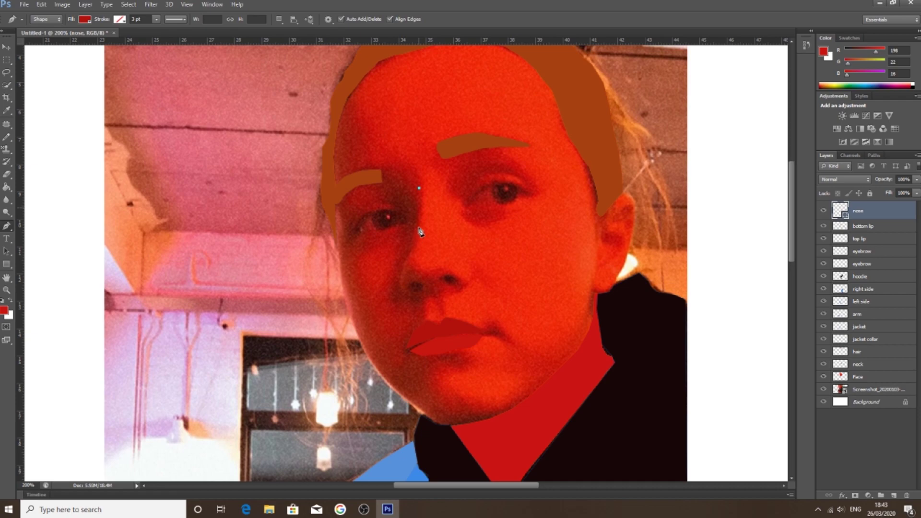
left_click(419, 208)
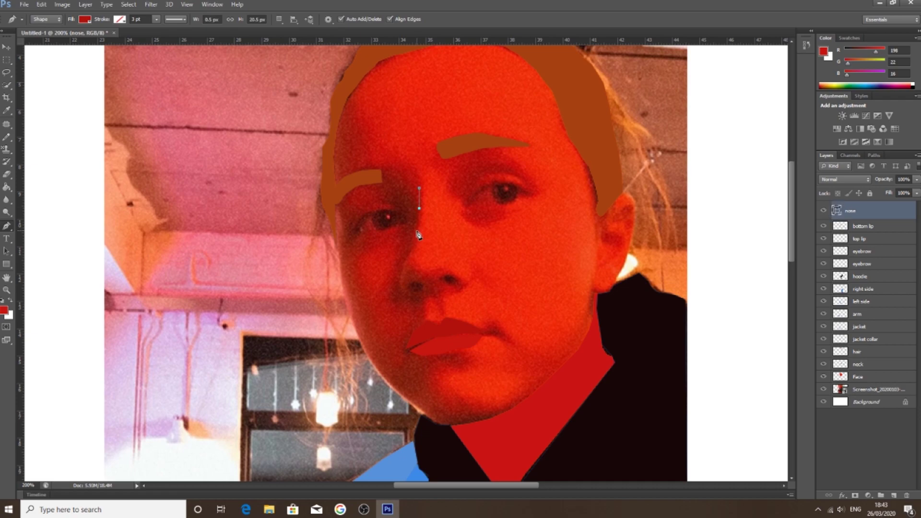
left_click(417, 231)
left_click(413, 247)
left_click(407, 258)
left_click(403, 268)
left_click_drag(406, 294, 418, 294)
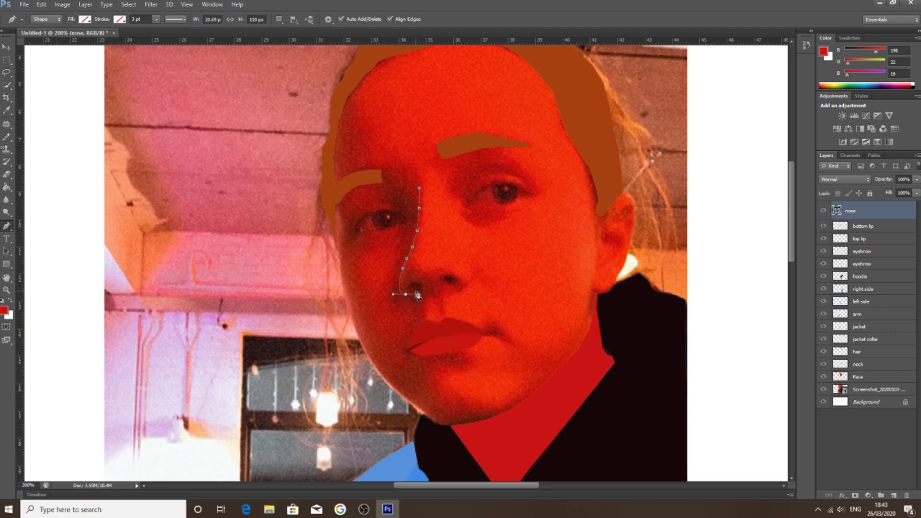
Step: Continue the nose path under the nostrils and up the far nostril, returning alongside it to form a thin outline
left_click(418, 293, "alt")
left_click_drag(434, 295, 440, 294)
left_click(435, 289)
left_click(463, 290)
left_click_drag(474, 278, 474, 258)
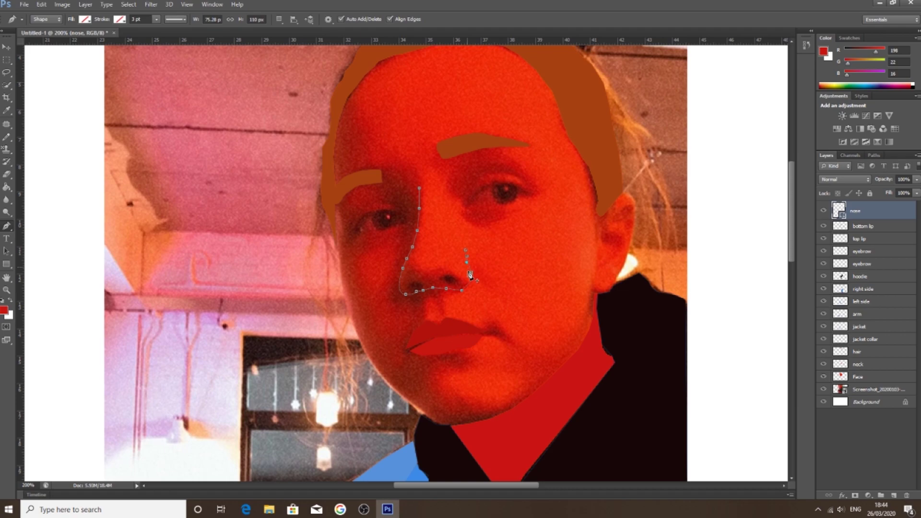
left_click_drag(470, 275, 471, 277)
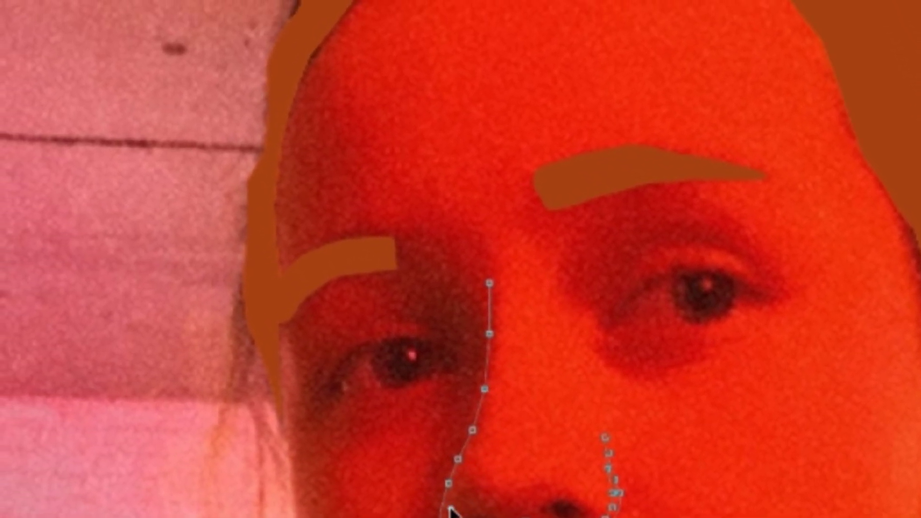
left_click(481, 438)
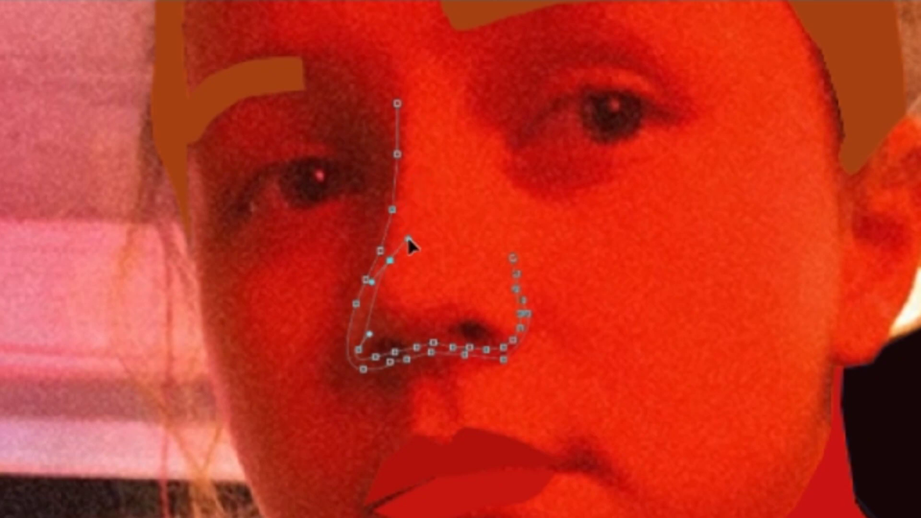
left_click(360, 326)
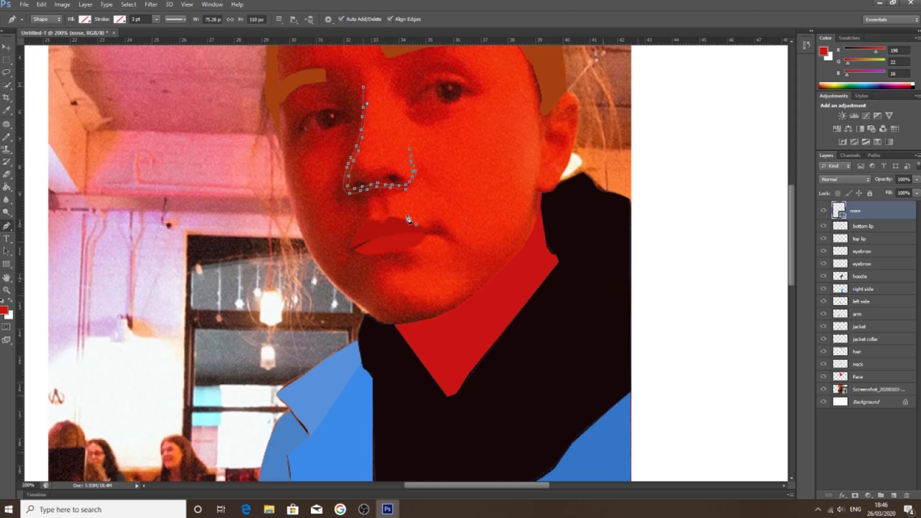
Step: Turn the finished nose path into a selection
left_click(407, 220, "ctrl")
right_click(376, 196)
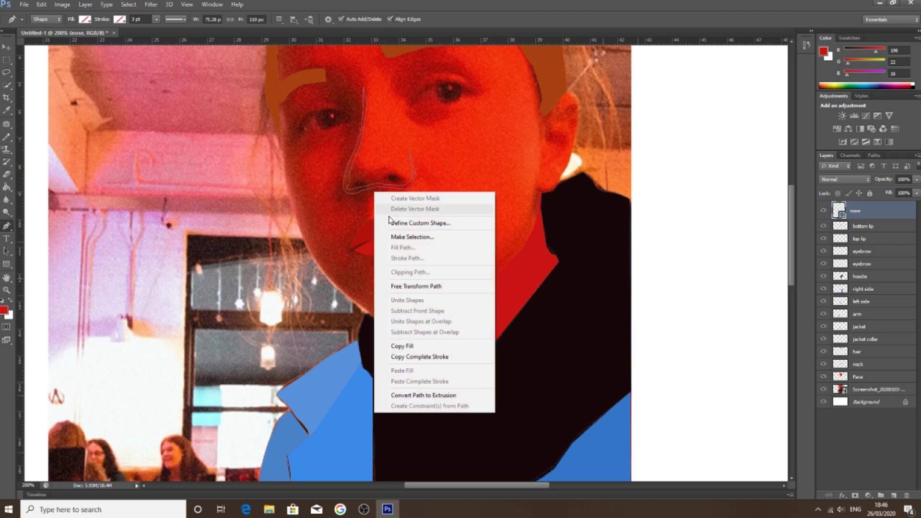
left_click(415, 238)
left_click(517, 151)
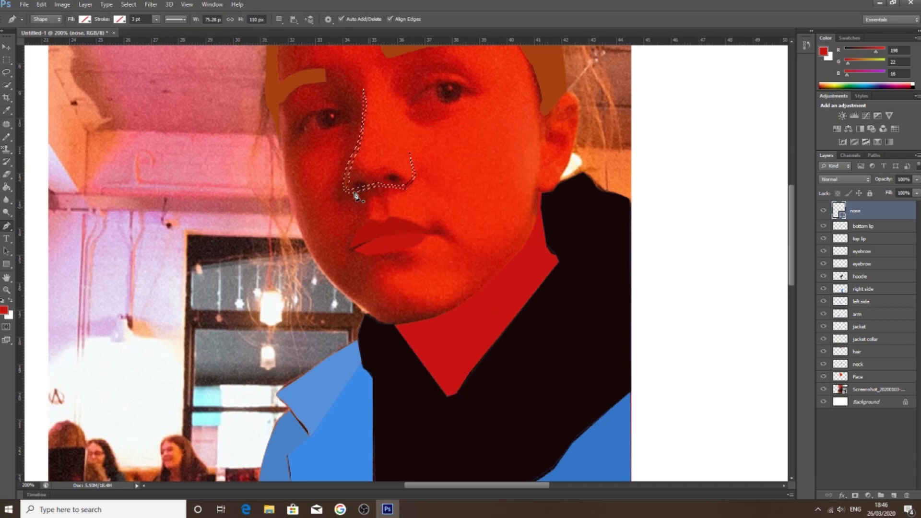
Step: Set the foreground colour to black, rasterize the nose layer and fill the nose selection using the Paint Bucket
left_click(4, 189)
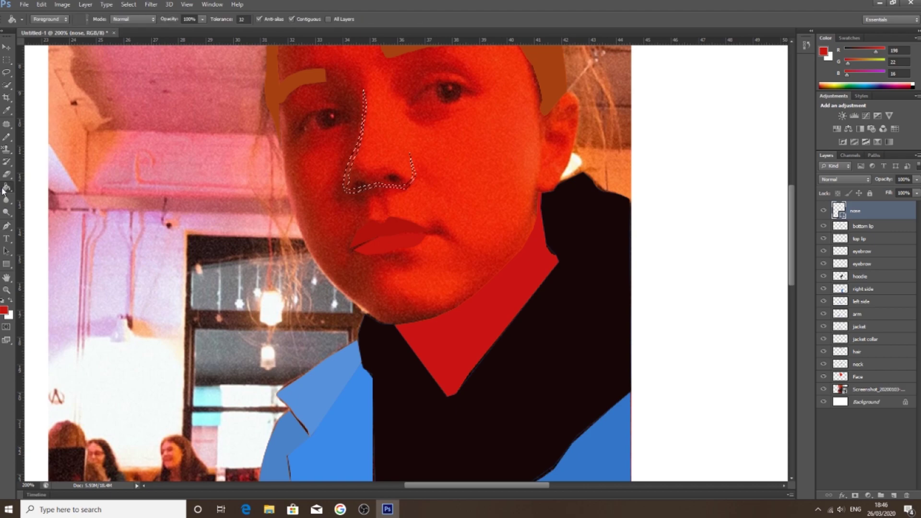
left_click(4, 310)
left_click(493, 300)
left_click(720, 173)
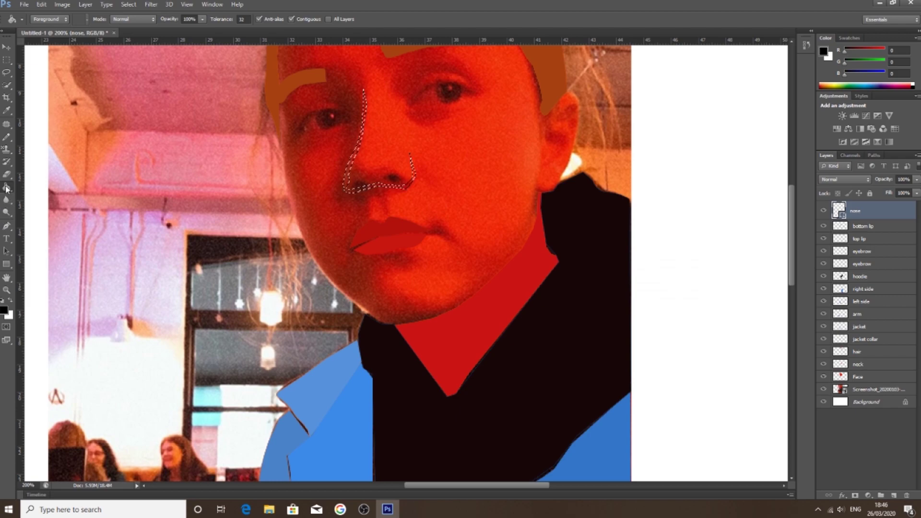
right_click(897, 214)
left_click(855, 211)
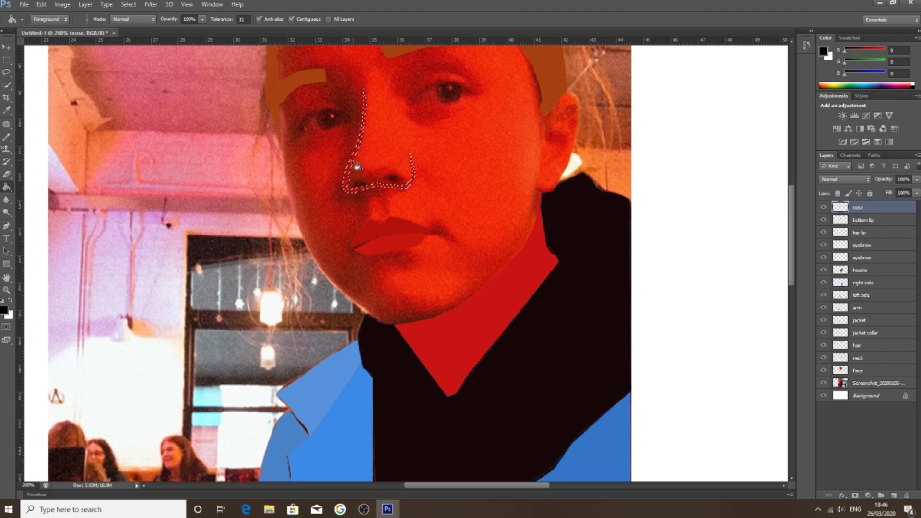
left_click(5, 311)
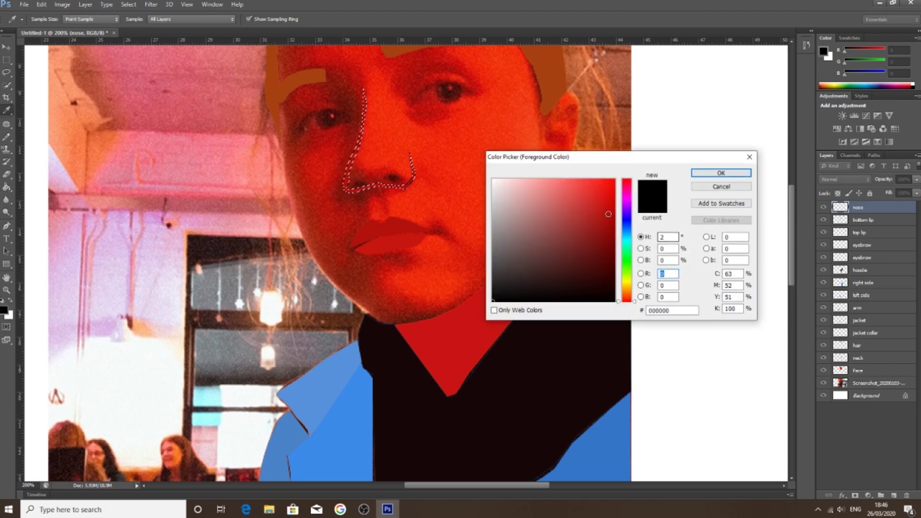
key("Return")
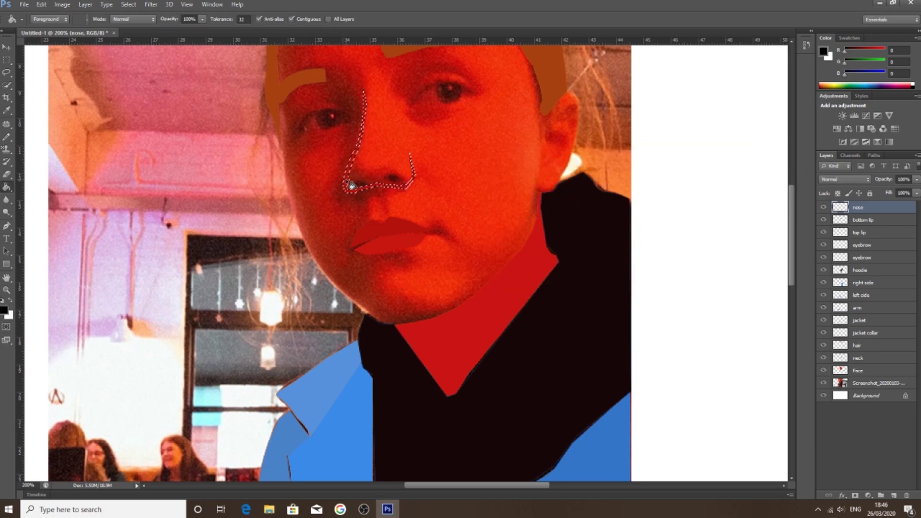
Step: Deselect the nose line and hide the original photo layer to check the flat illustration
left_click(7, 73)
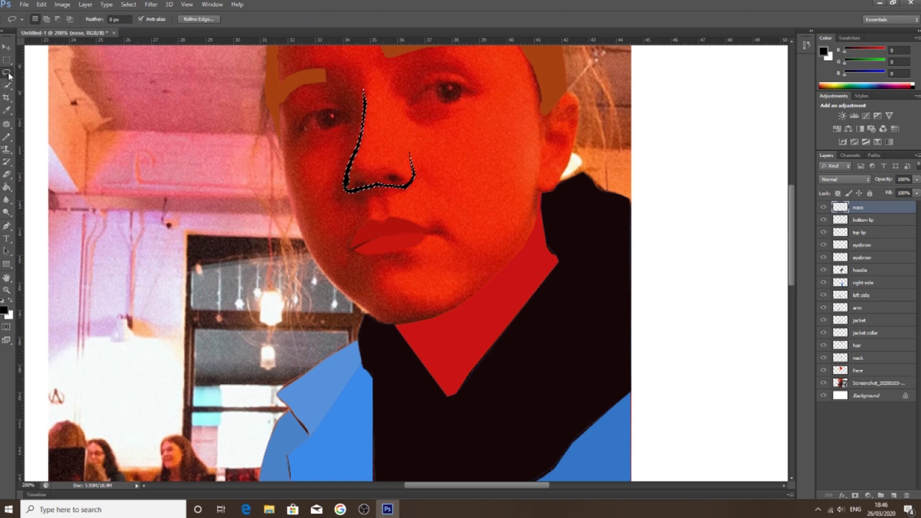
scroll(432, 192, "up", 2)
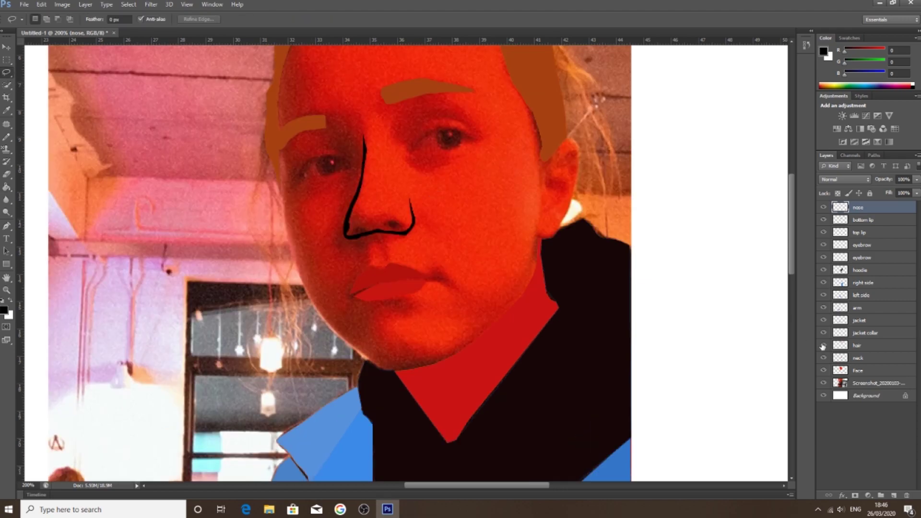
left_click(824, 383)
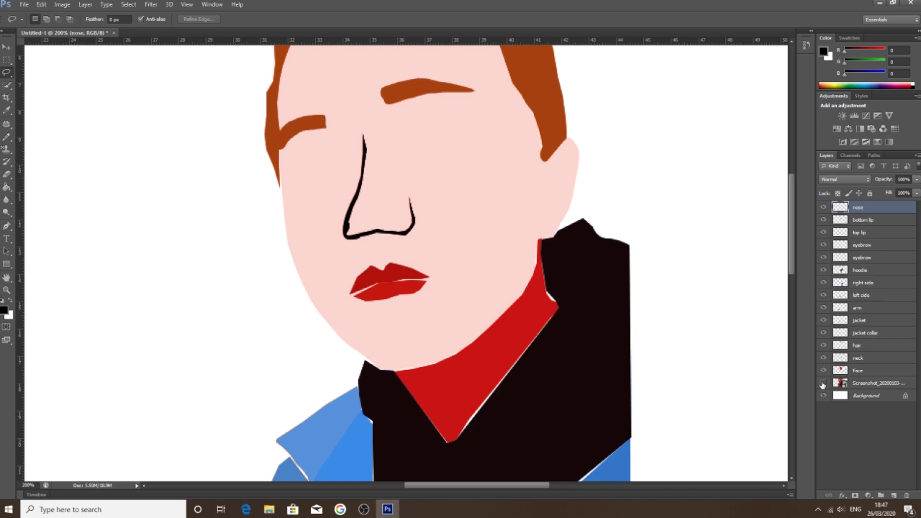
Step: Lower the nose layer's opacity to 33% and check the line with the original photo hidden
scroll(571, 297, "up", 1)
left_click(823, 383)
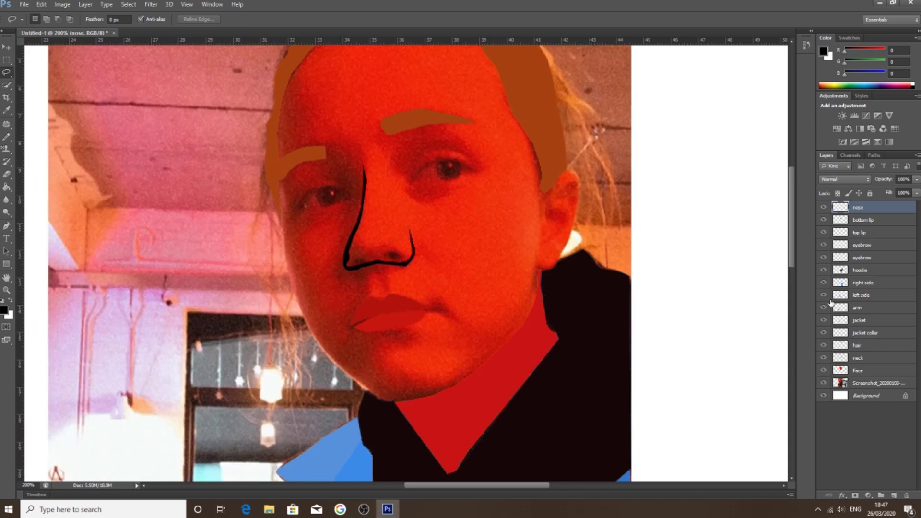
left_click(917, 181)
left_click_drag(905, 194, 899, 195)
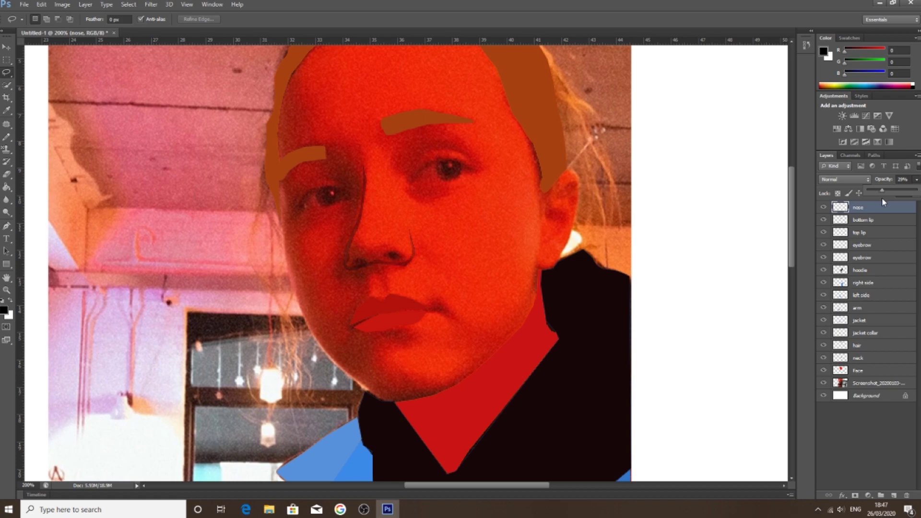
left_click(824, 384)
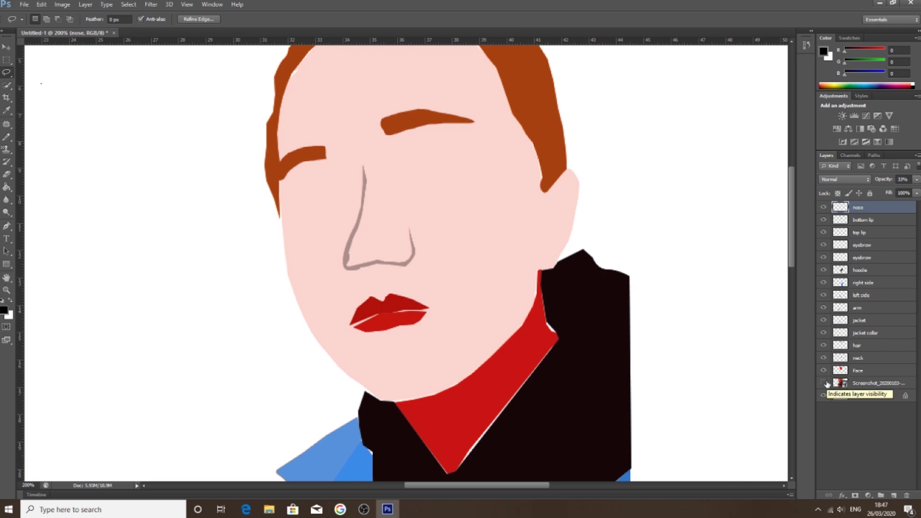
Step: Show the original photo again and add a new layer named eye above the nose layer
left_click(824, 384)
key("ctrl+shift+alt+n")
double_click(862, 206)
type("eye")
key("Return")
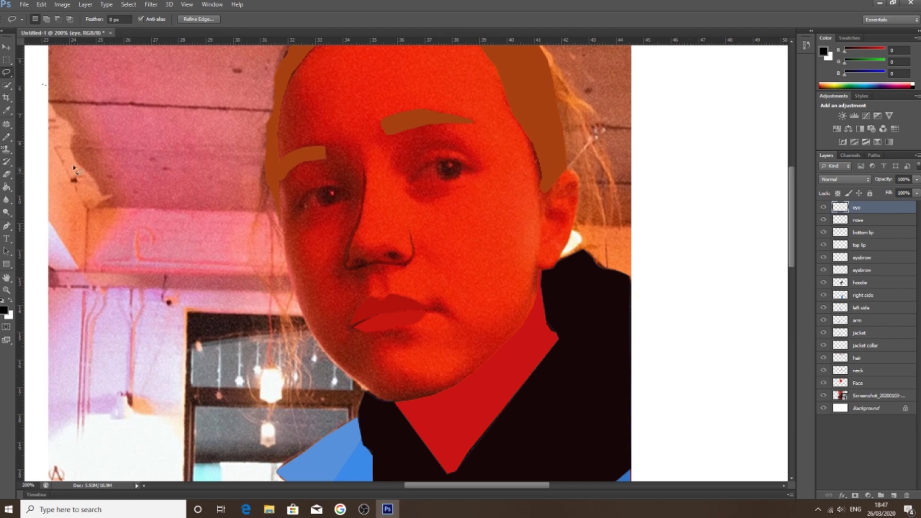
Step: Trace a closed outline around the eye nearer the ear with the Pen tool, setting the shape's fill to none
left_click(7, 225)
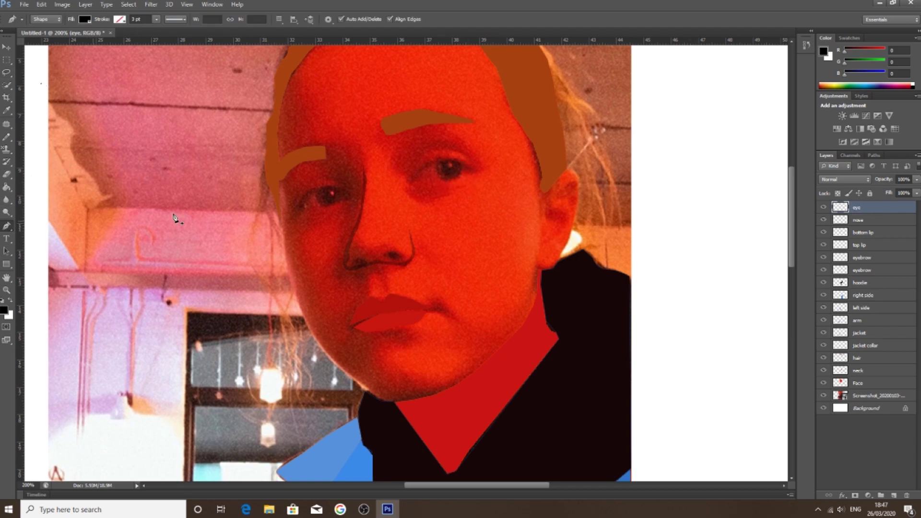
left_click(416, 179)
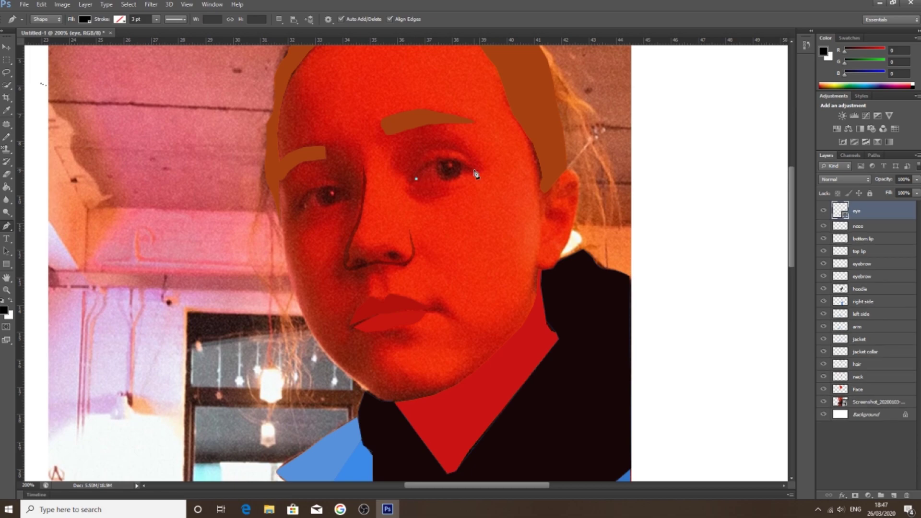
left_click_drag(474, 171, 516, 196)
left_click(85, 19)
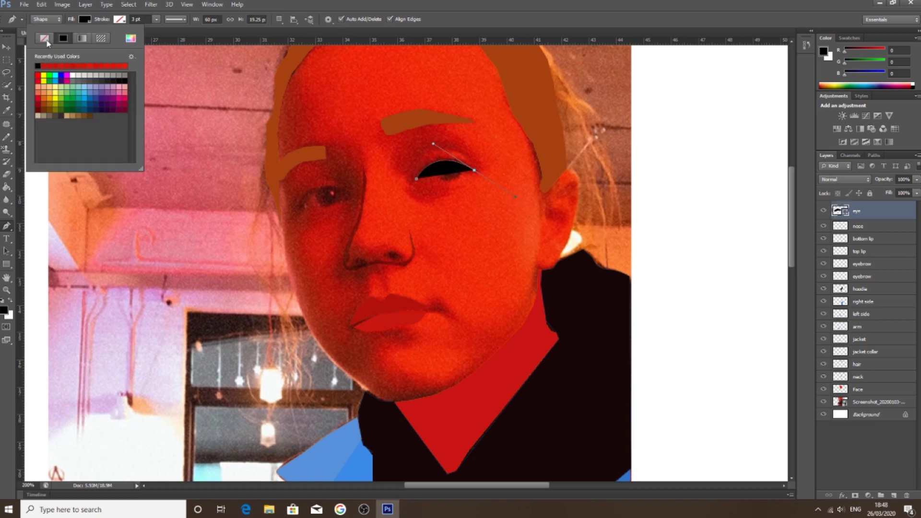
left_click(44, 38)
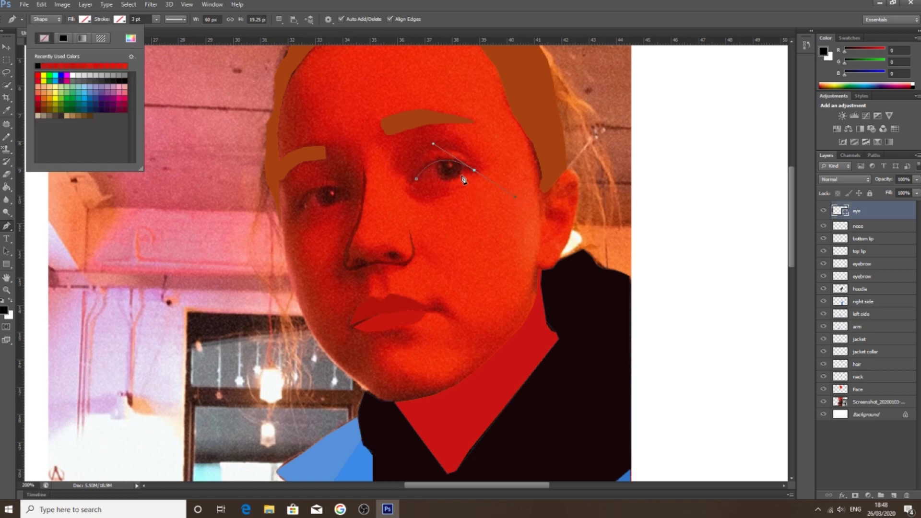
left_click(417, 184)
left_click(417, 180)
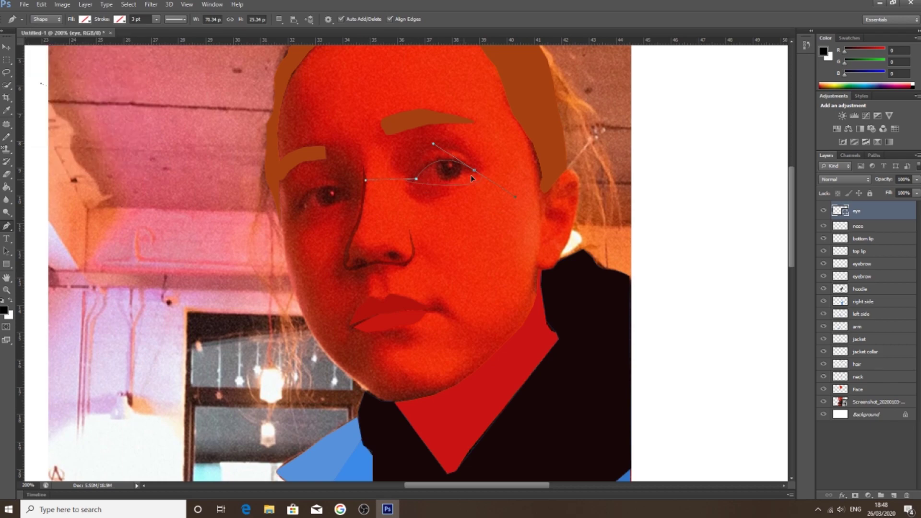
Step: Redraw the outline of the same eye more tightly and turn it into a selection
right_click(514, 196)
key("Escape")
left_click_drag(500, 190, 526, 199)
right_click(515, 197)
left_click(533, 204)
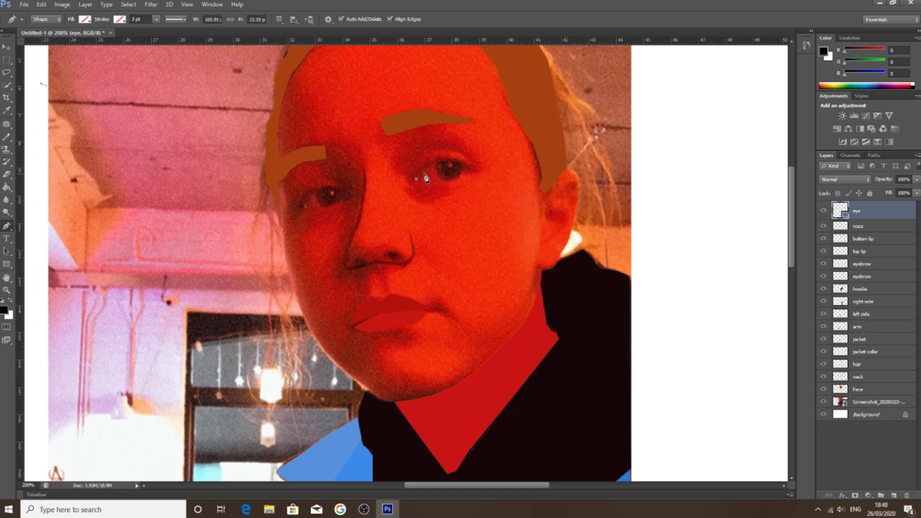
left_click(457, 177)
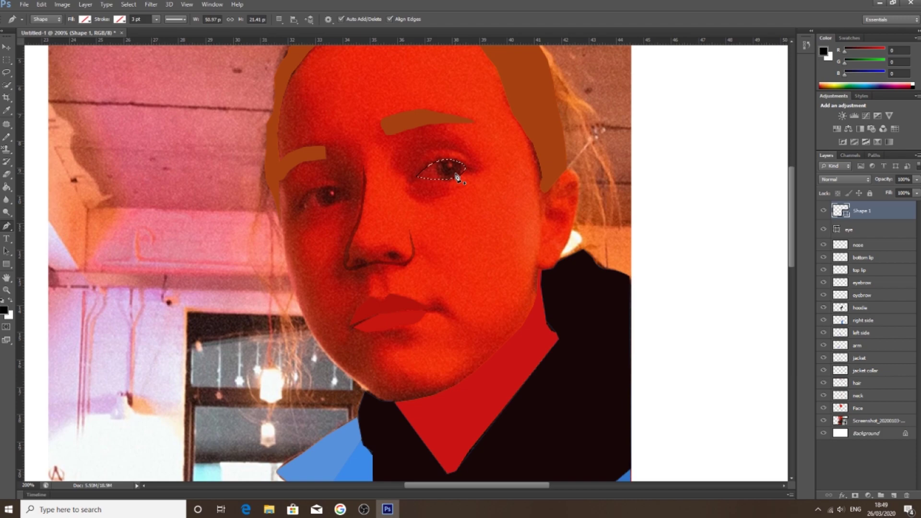
Step: Set the foreground colour to white, rasterize the eye and Shape 1 layers, fill the eye selection with white and deselect
left_click(4, 311)
left_click(493, 179)
left_click(721, 173)
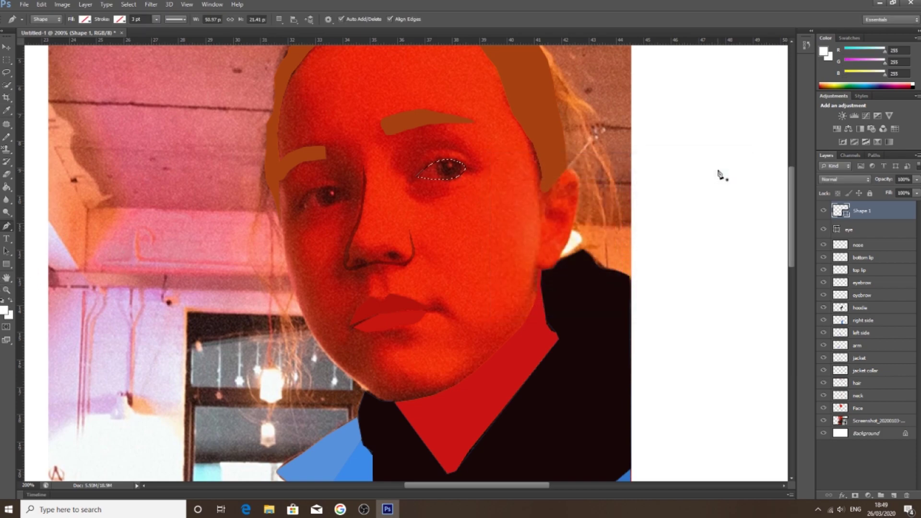
right_click(897, 228)
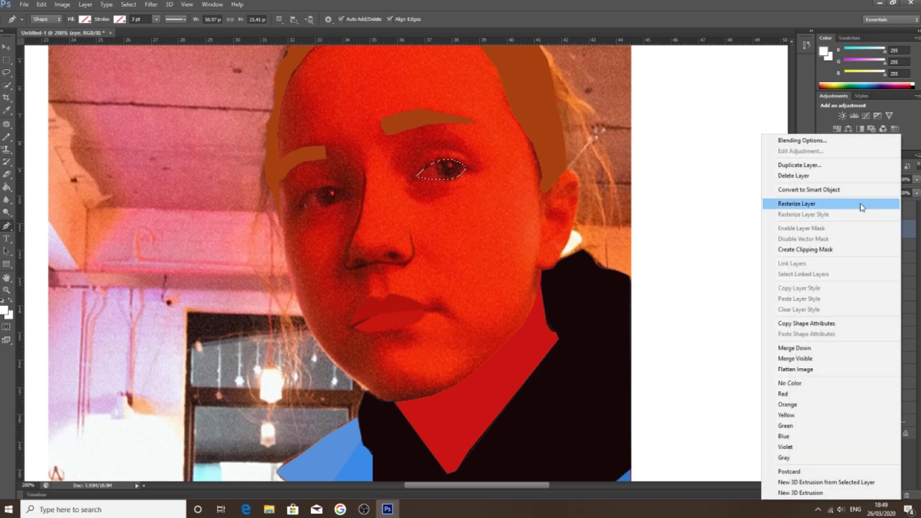
left_click(845, 204)
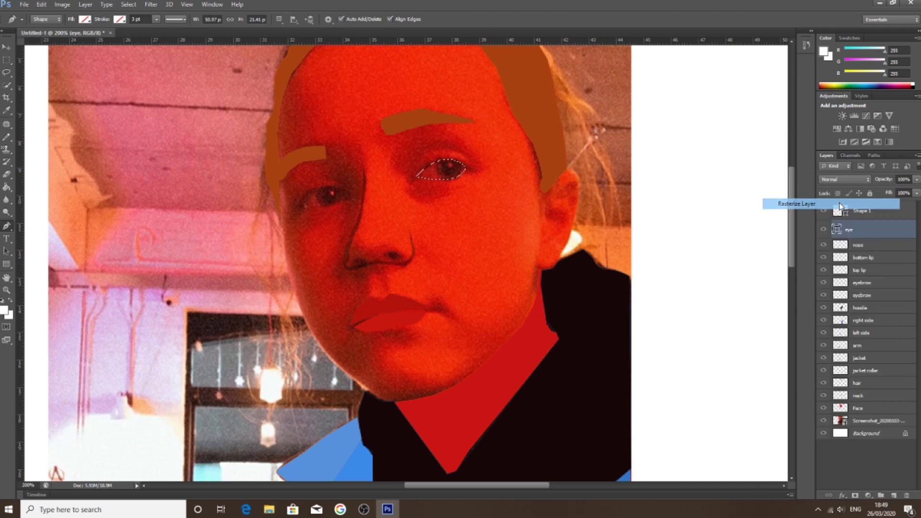
right_click(884, 212)
left_click(778, 204)
key("l")
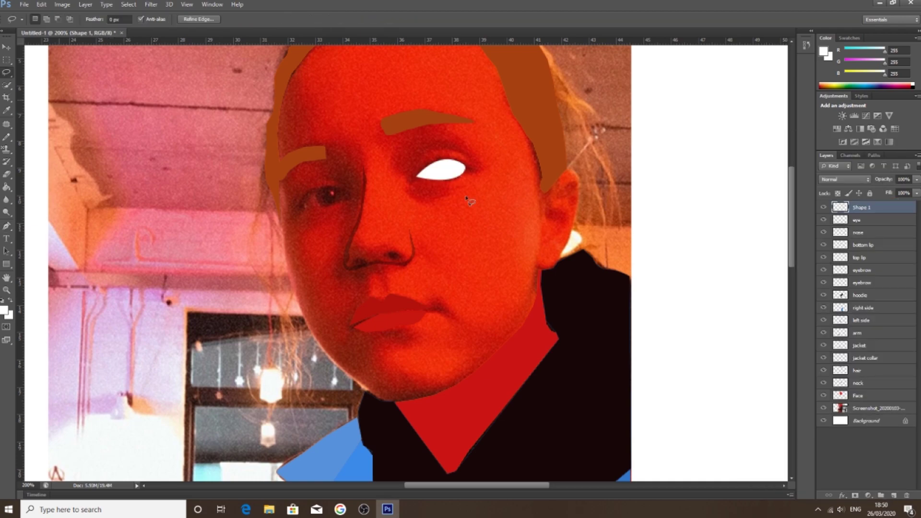
left_click(427, 185)
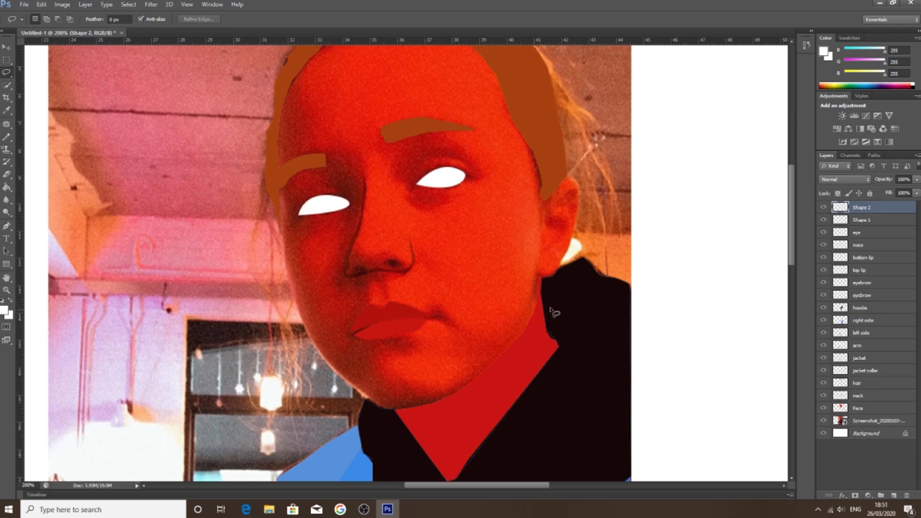
Step: Raise the Face layer's opacity to 100%
left_click(7, 290)
left_click(247, 298, "alt")
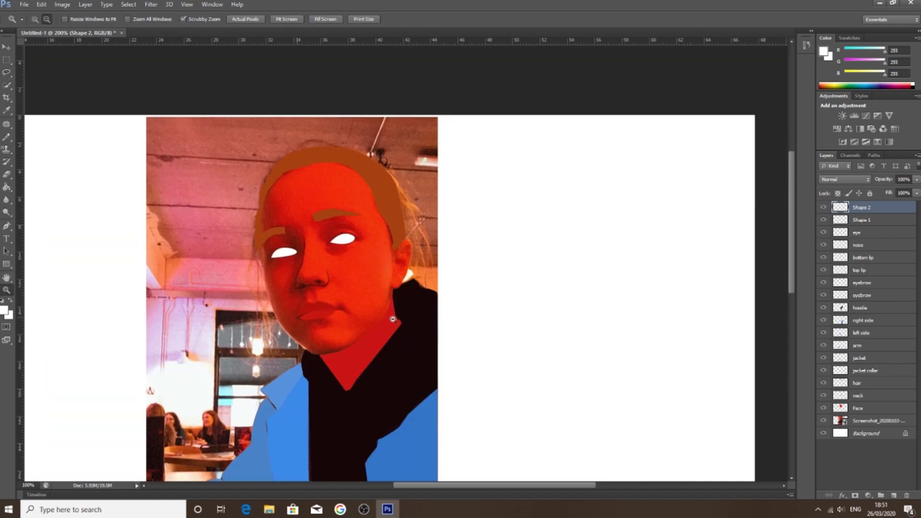
left_click(385, 334, "alt")
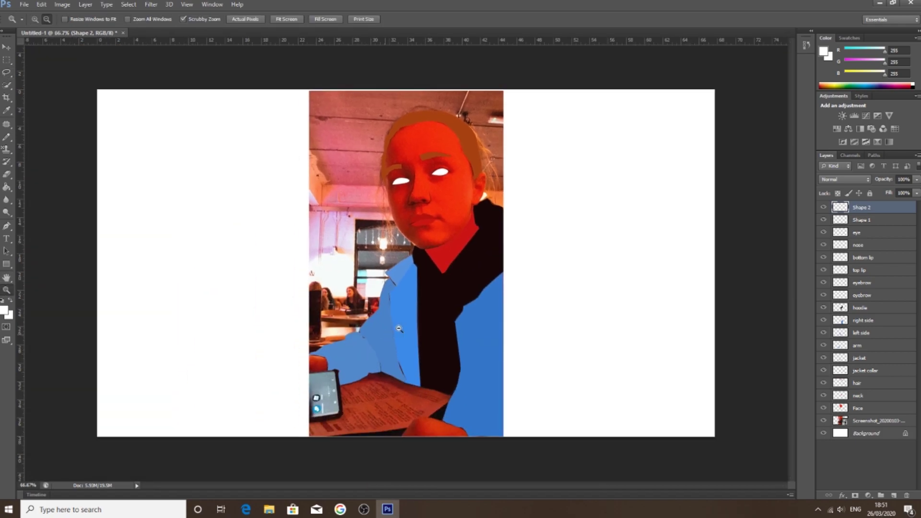
left_click(878, 409)
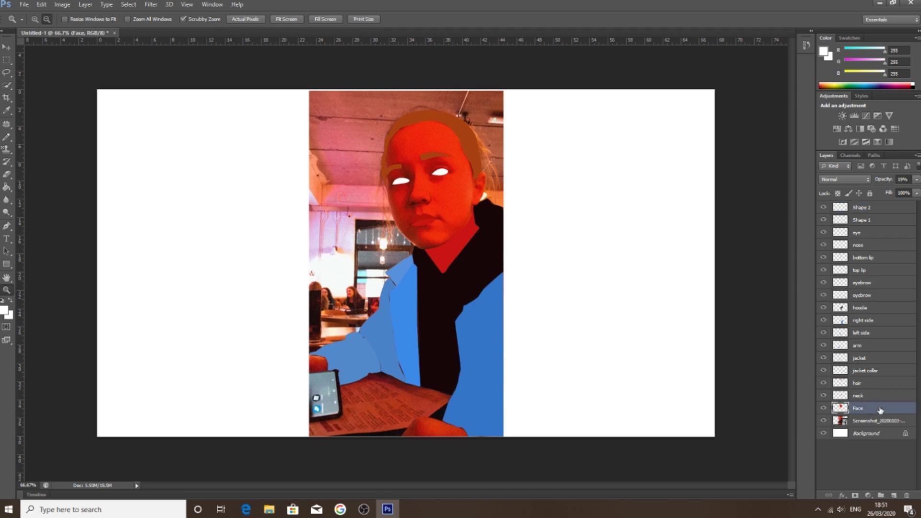
left_click(917, 180)
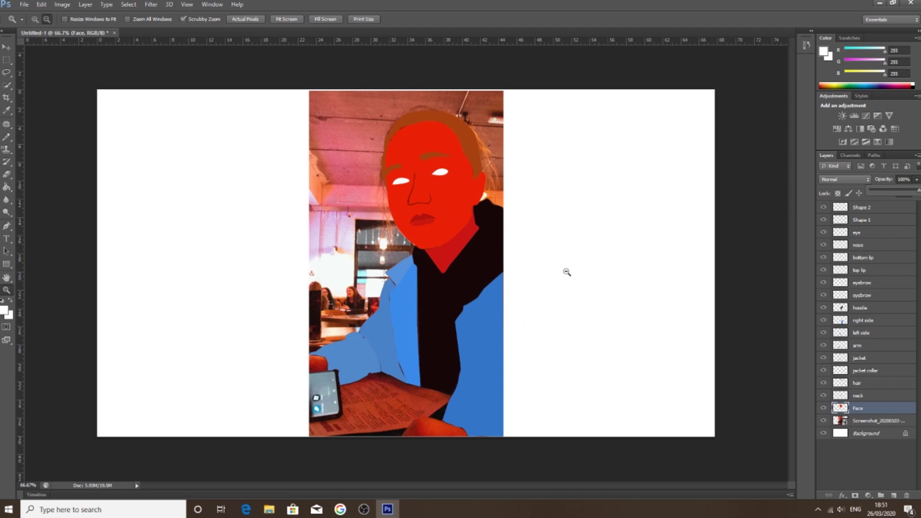
Step: Add a new layer above Shape 2 and name it background
left_click(878, 208)
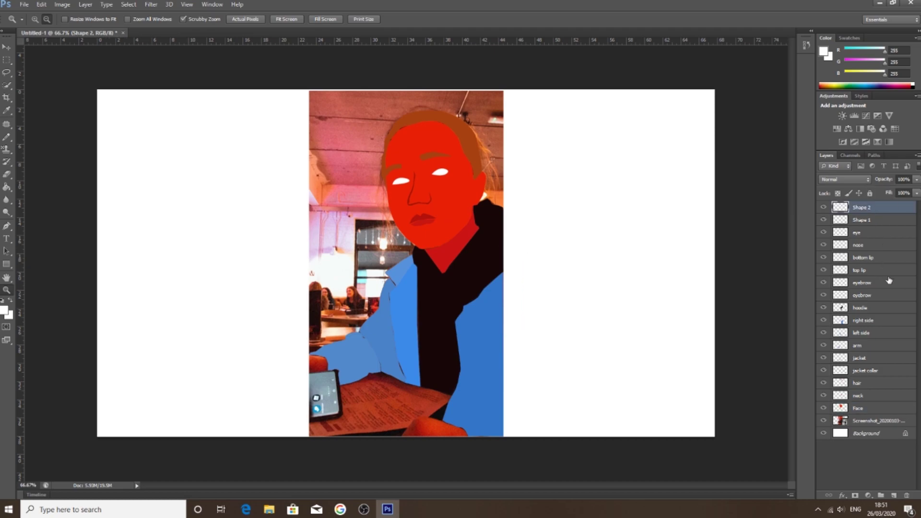
left_click(894, 496)
double_click(855, 210)
key("BackSpace")
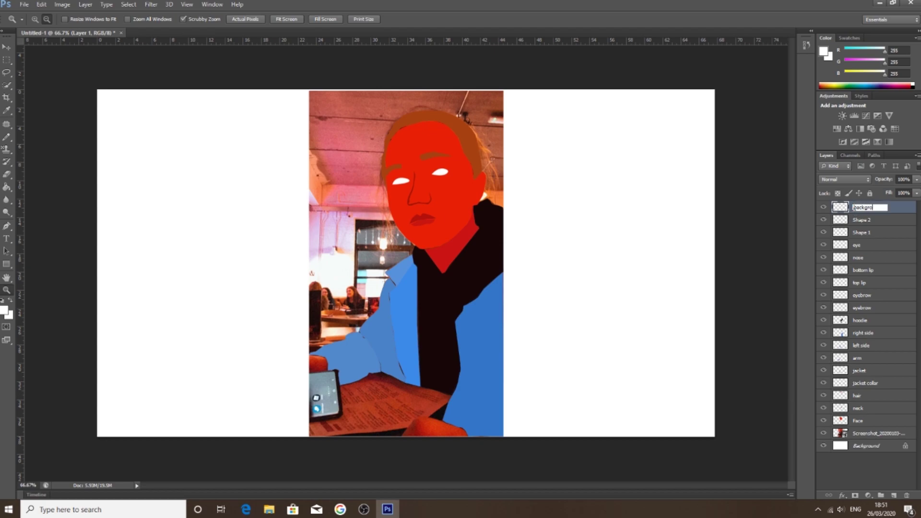
key("Return")
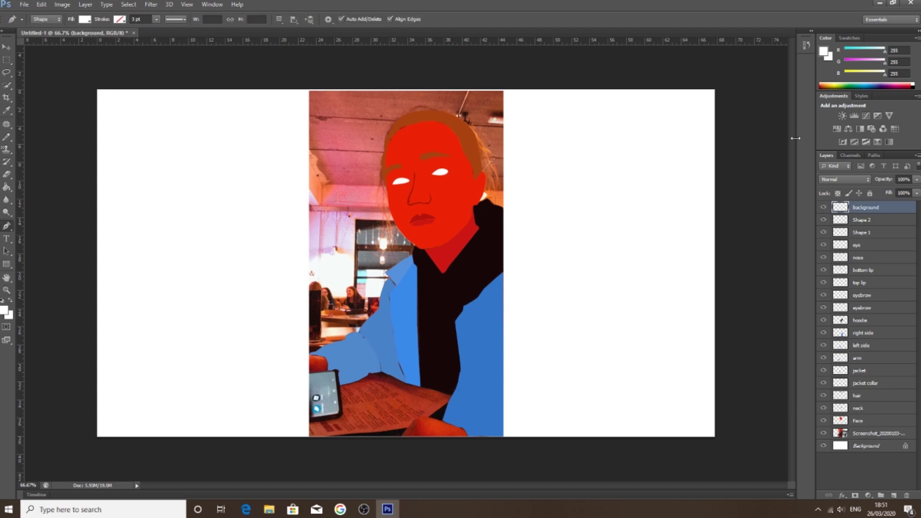
Step: Try to fill the new background layer with bright green using the Paint Bucket, and undo the fill
left_click(8, 188)
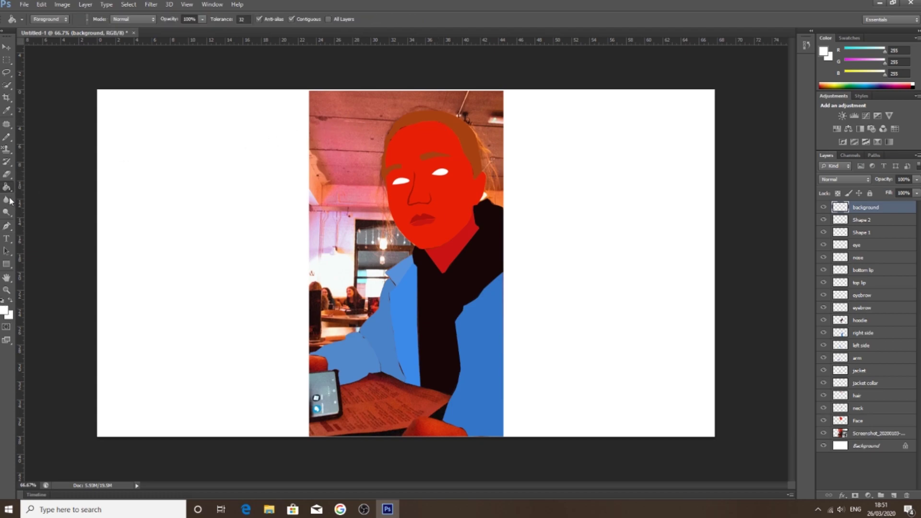
left_click(5, 312)
left_click_drag(592, 233, 604, 213)
left_click(633, 238)
left_click_drag(635, 240, 640, 257)
left_click(701, 173)
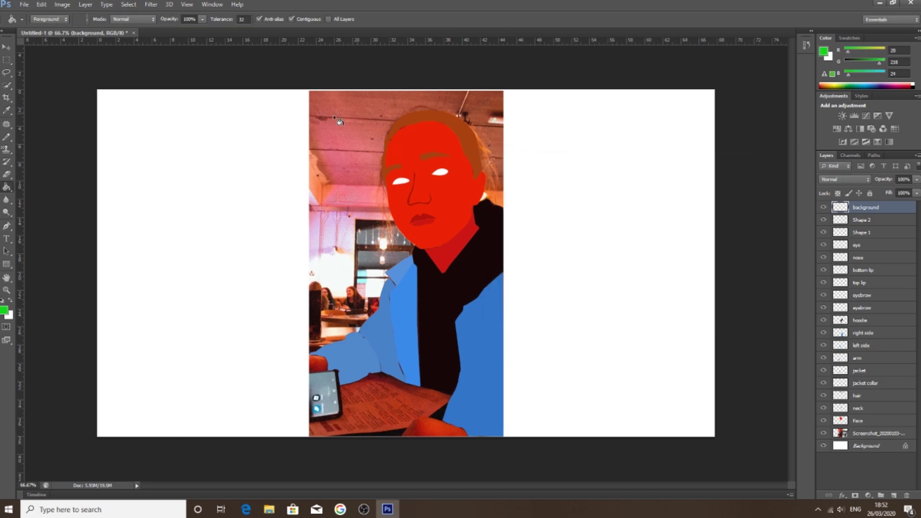
left_click(331, 118)
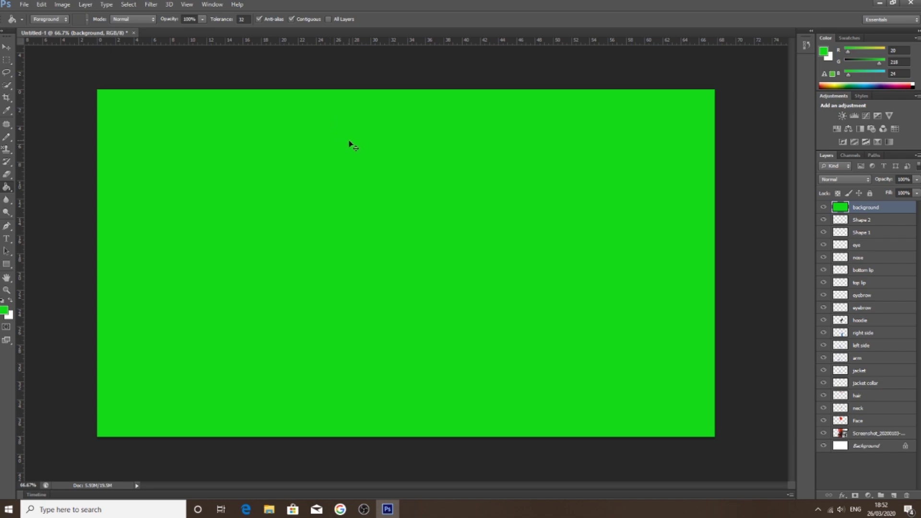
key("ctrl+z")
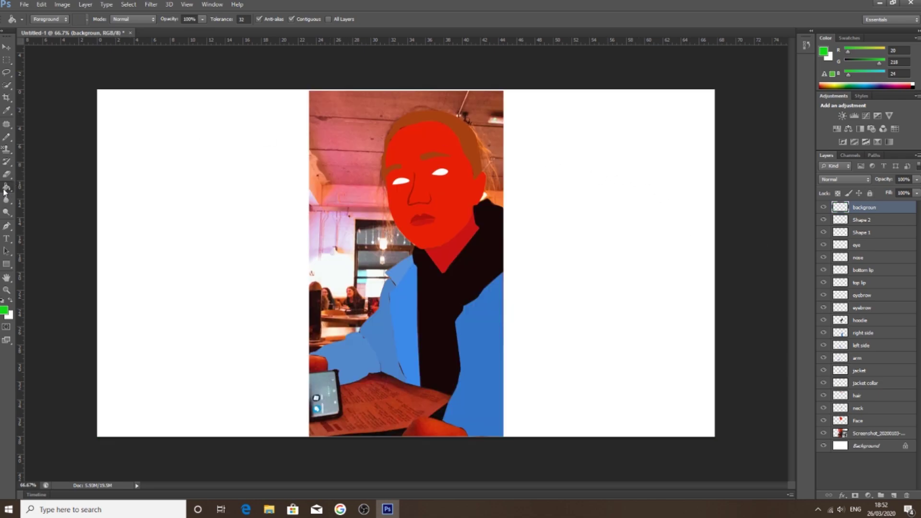
Step: Set the foreground colour to a slightly softer green, RGB 51, 217, 55
left_click(5, 311)
mouse_move(605, 197)
left_mouse_down()
mouse_move(579, 210)
mouse_move(586, 197)
left_mouse_up()
key("Return")
Step: Move the new background layer directly above the photo layer and hide the original white Background layer
left_click_drag(896, 208, 911, 426)
left_click(824, 446)
Step: Select the photo's full rectangular area, fill it with the green on the new background layer, and deselect
key("m")
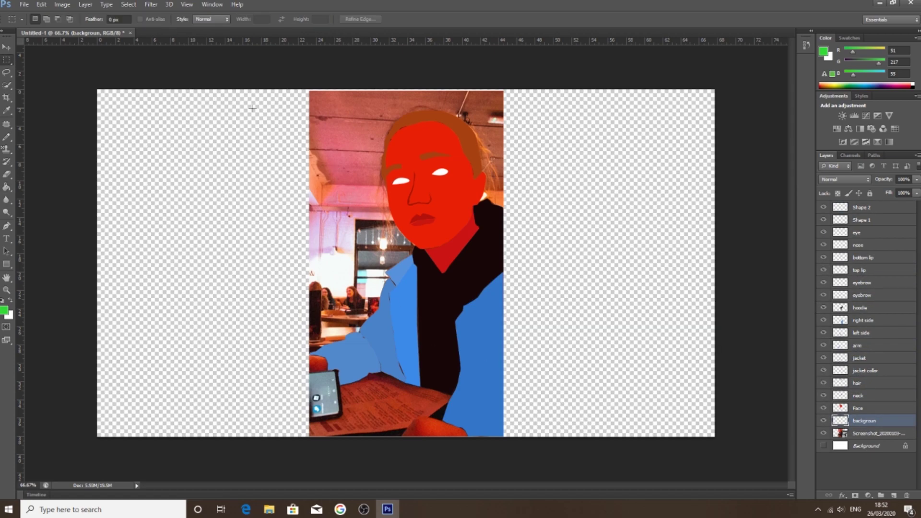
mouse_move(309, 90)
left_mouse_down()
mouse_move(484, 333)
mouse_move(503, 438)
left_mouse_up()
left_click(7, 187)
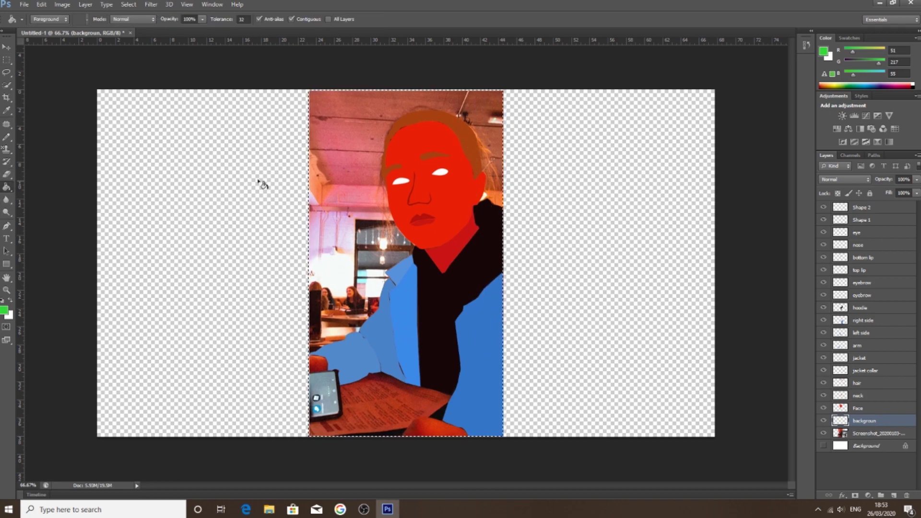
left_click(355, 158)
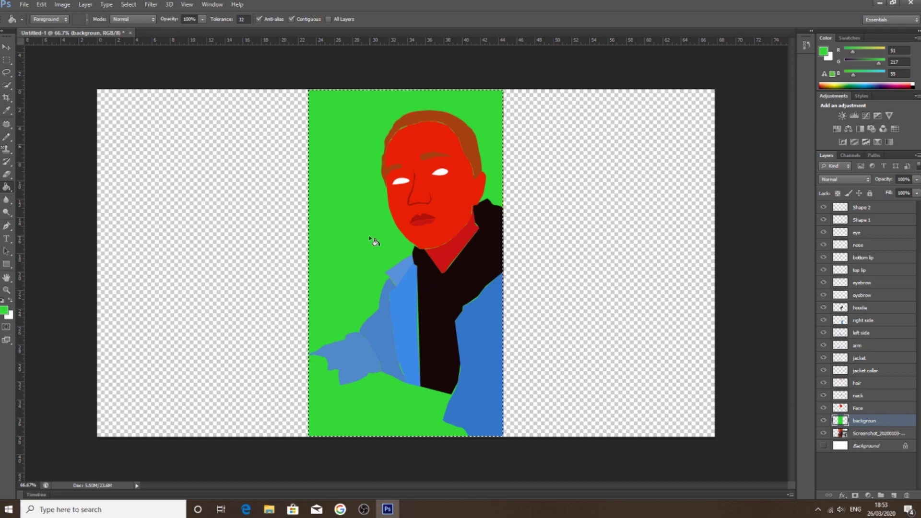
key("ctrl+z")
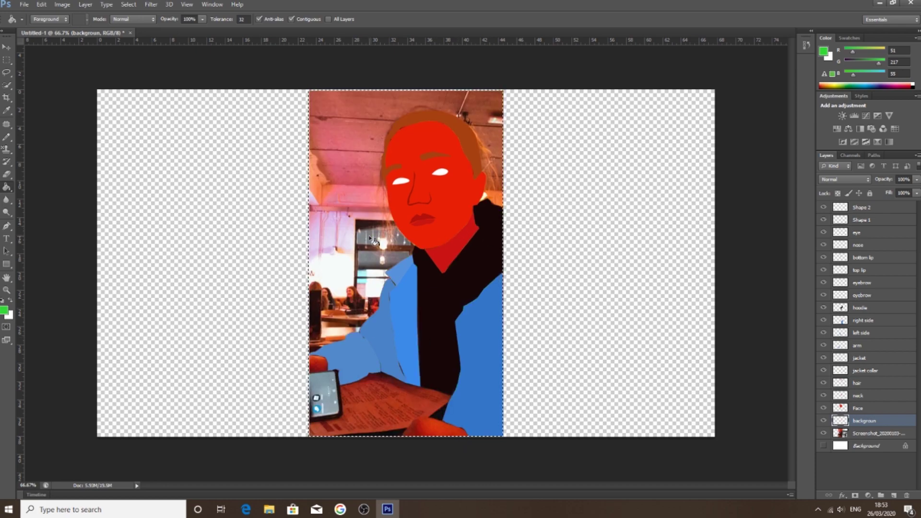
left_click(376, 241)
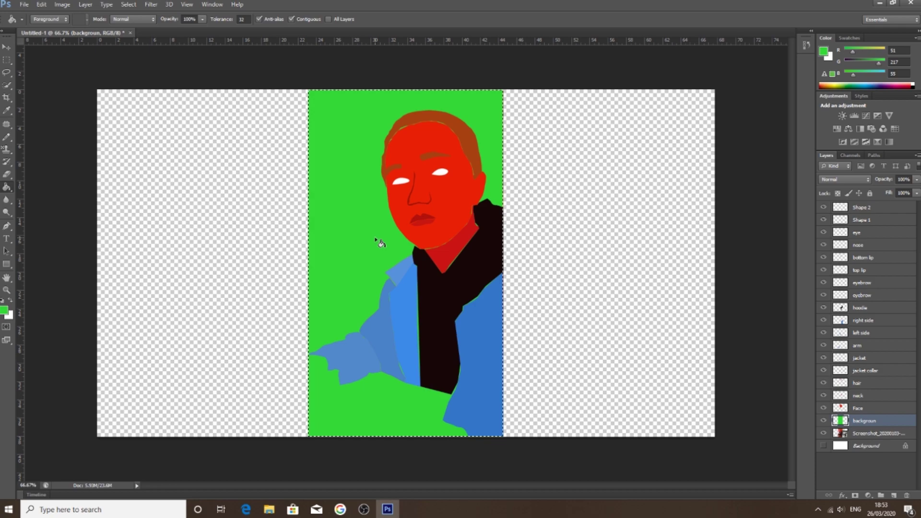
key("l")
key("ctrl+d")
left_click(439, 255)
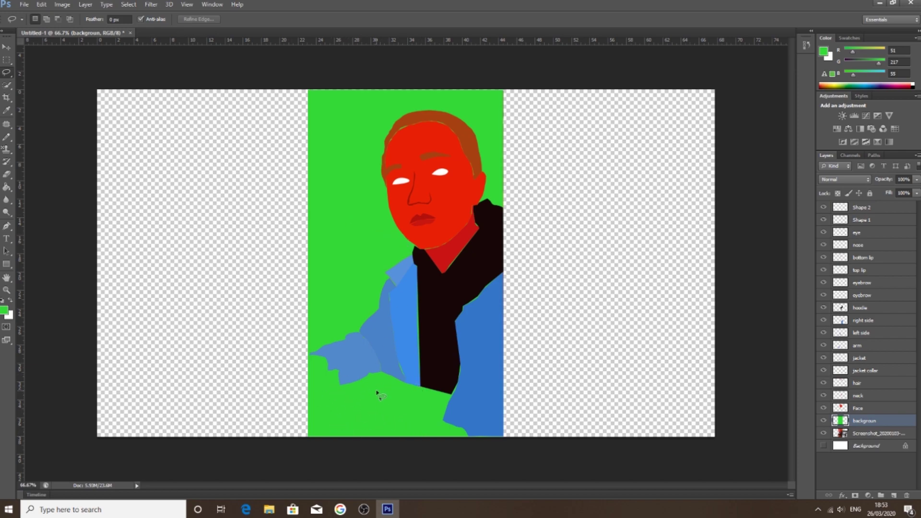
Step: Make the topmost Shape 2 layer active and sample the hair's brown, RGB 167, 65, 18, as the foreground colour
left_click(859, 207)
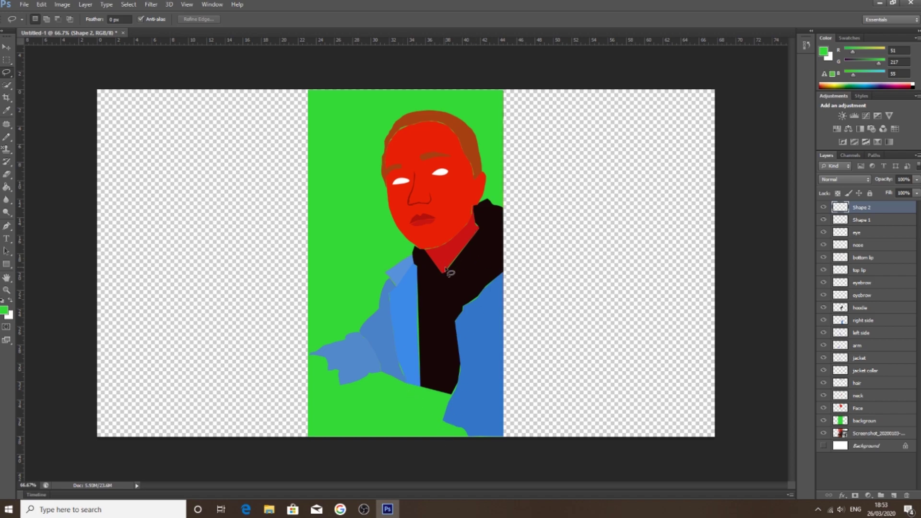
key("z")
right_click(345, 250)
left_click(382, 295)
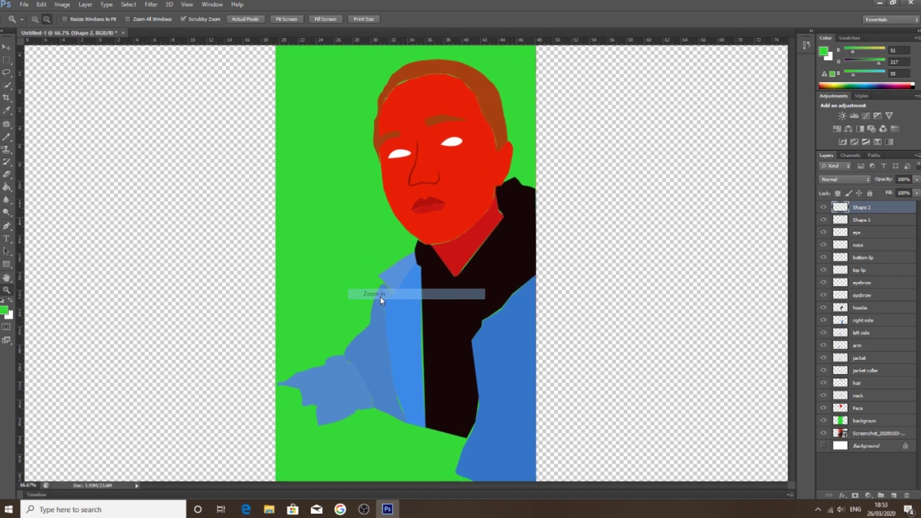
right_click(396, 287)
left_click(411, 325)
right_click(421, 323)
left_click(451, 363)
right_click(434, 360)
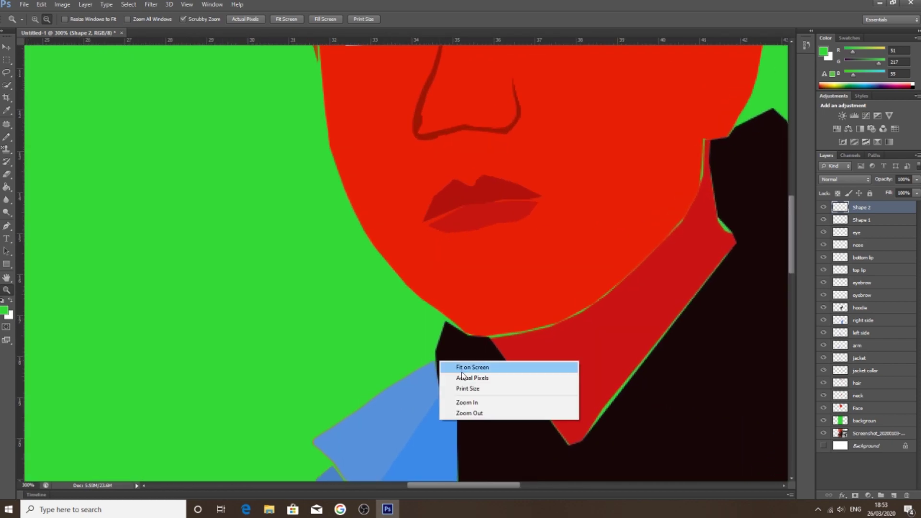
left_click(475, 403)
right_click(469, 396)
left_click(492, 435)
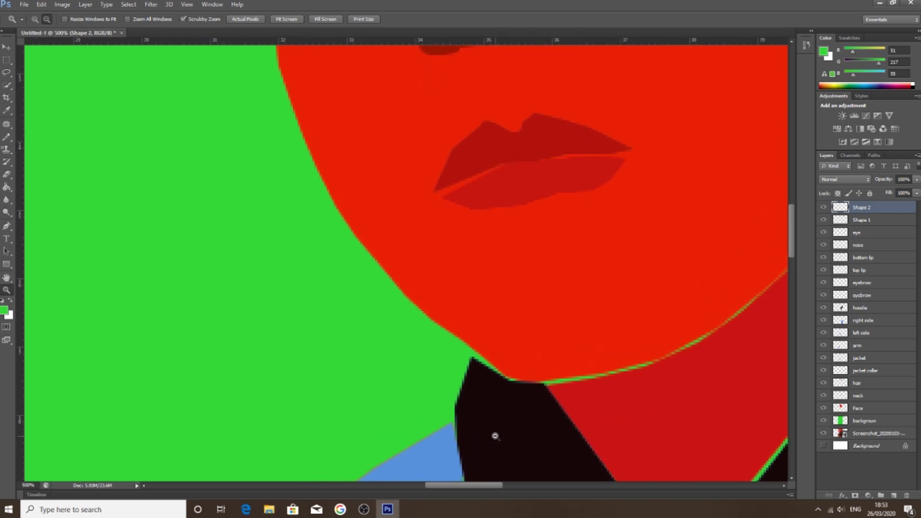
right_click(475, 421)
left_click(485, 453)
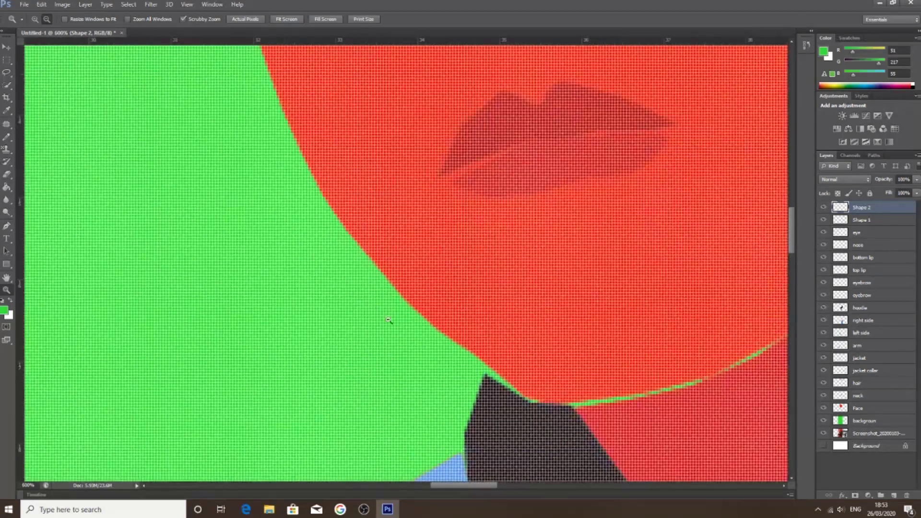
scroll(469, 302, "up", 10)
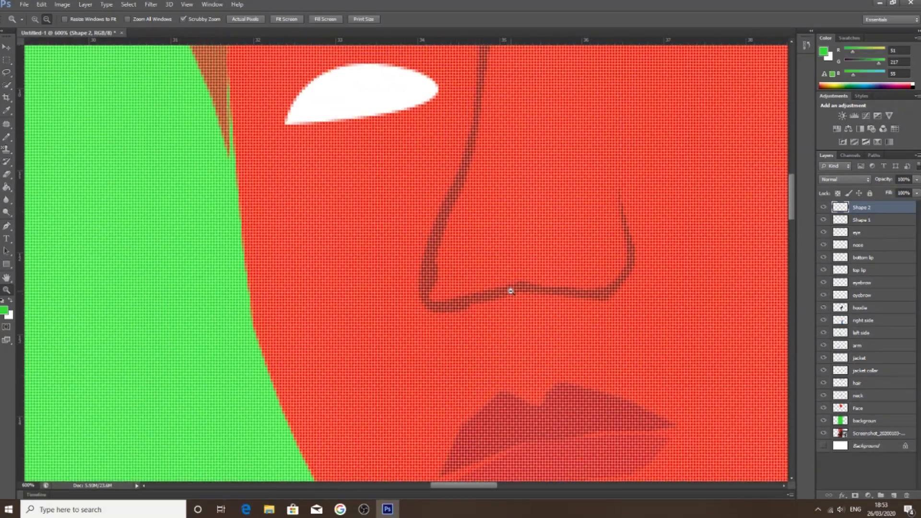
scroll(513, 302, "up", 12)
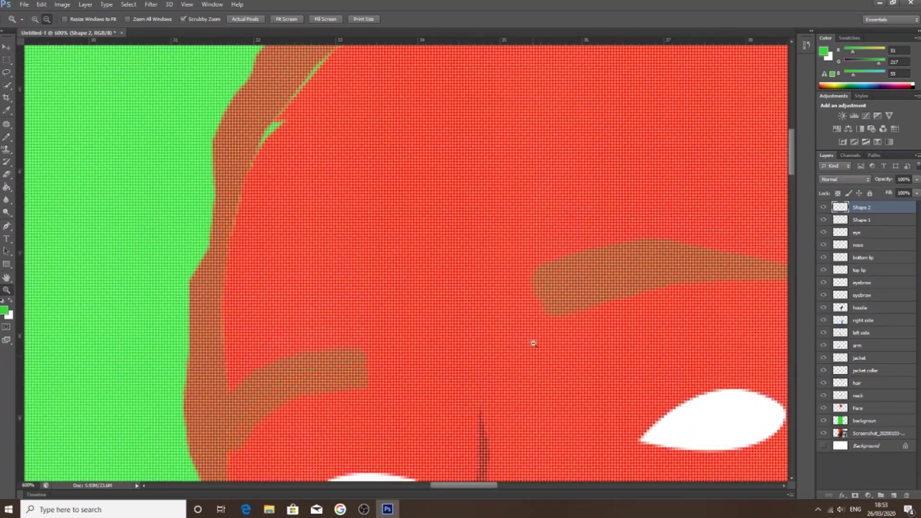
scroll(546, 347, "up", 5)
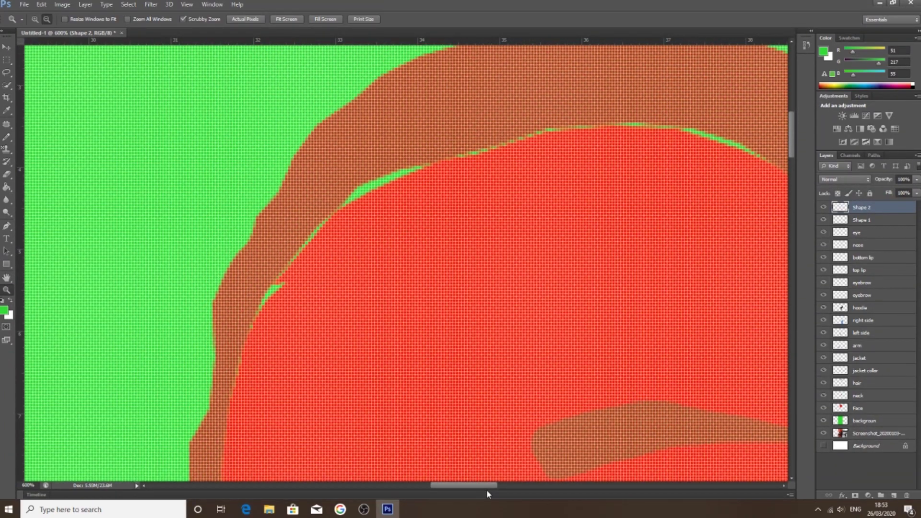
scroll(487, 494, "right", 3)
left_click(7, 110)
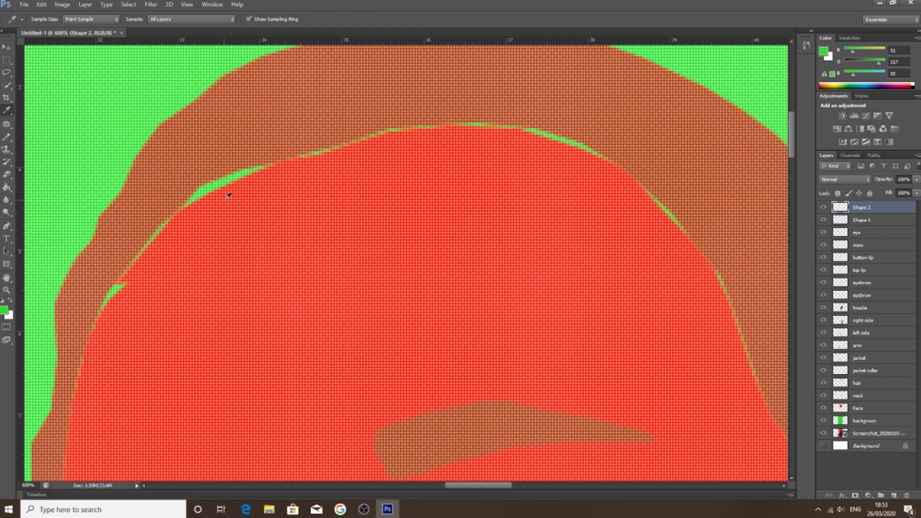
left_click(218, 161)
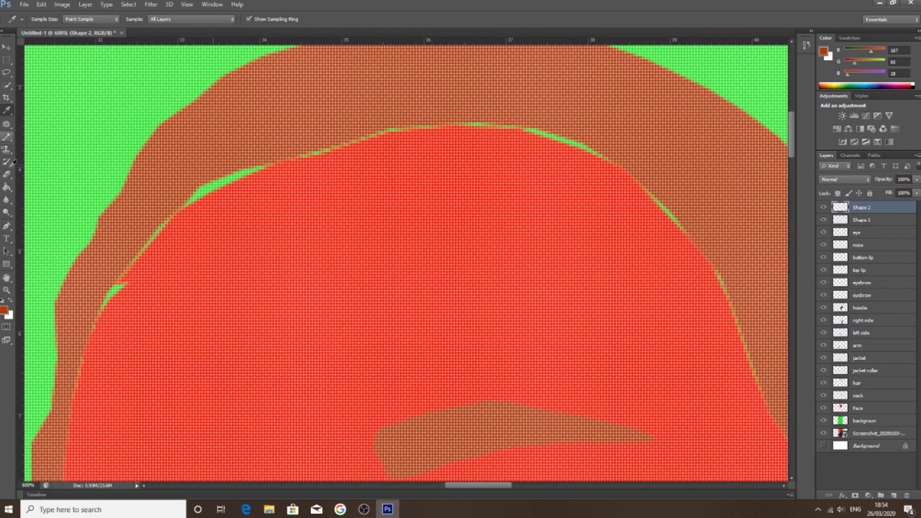
Step: Paint over the green gaps along the hairline between the hair and forehead with the Pencil in the sampled brown
left_click(8, 139)
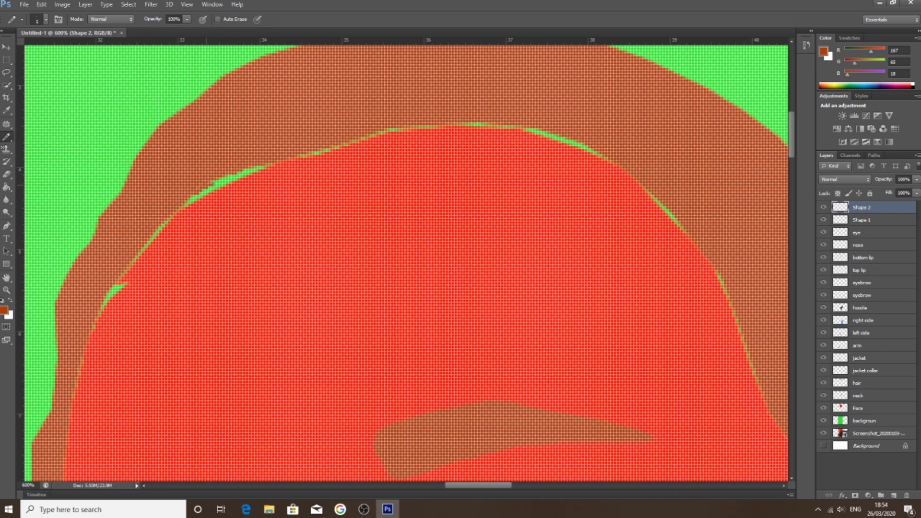
mouse_move(229, 176)
left_mouse_down()
mouse_move(263, 168)
mouse_move(184, 204)
mouse_move(210, 187)
mouse_move(190, 205)
left_mouse_up()
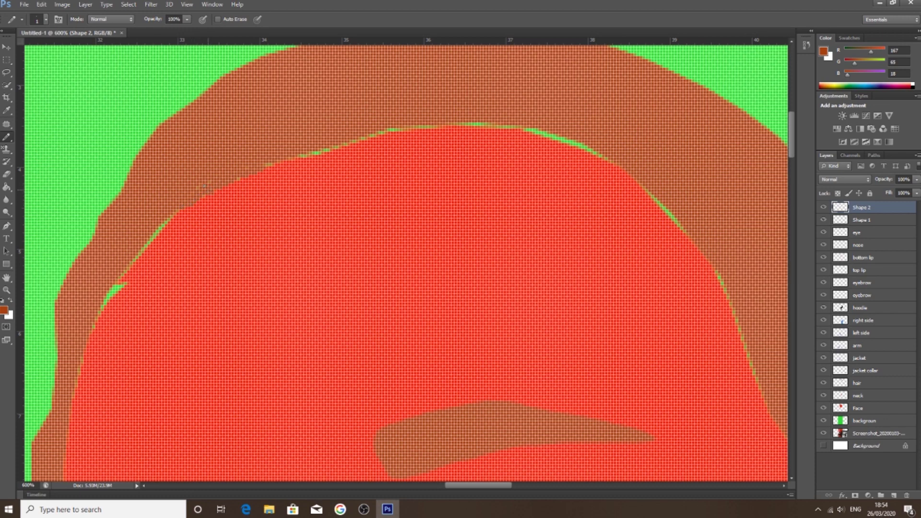
left_click_drag(305, 152, 316, 151)
left_click_drag(298, 157, 329, 149)
mouse_move(461, 124)
left_mouse_down()
mouse_move(595, 152)
mouse_move(507, 127)
left_mouse_up()
left_click_drag(662, 206, 686, 234)
left_click_drag(715, 270, 760, 384)
left_click_drag(172, 216, 98, 313)
Step: Sample the adjoining skin colours and paint over the green gaps along the jawline and the edge between neck and hoodie
left_click(721, 171)
key("i")
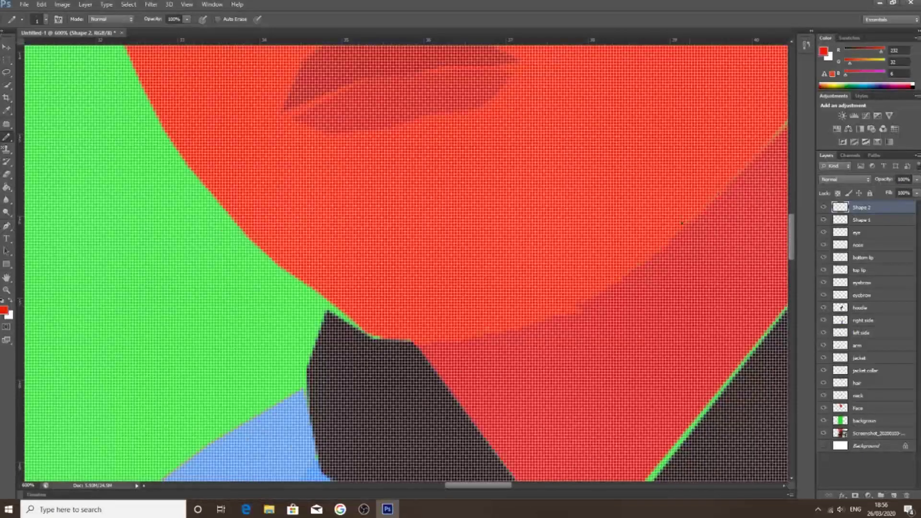
scroll(549, 186, "right", 5)
left_click(550, 186)
key("b")
left_click_drag(624, 101, 654, 135)
left_click_drag(644, 183, 494, 365)
scroll(495, 365, "down", 5)
left_click_drag(436, 319, 331, 439)
Step: Cover the remaining green gaps along the hoodie's edges using its near-black, RGB 23, 7, 8, and review the illustration at 100%
scroll(423, 307, "up", 10)
left_click(623, 139, "alt")
scroll(623, 140, "down", 5)
left_click(576, 384, "alt")
scroll(441, 287, "down", 3)
key("z")
key("ctrl+1")
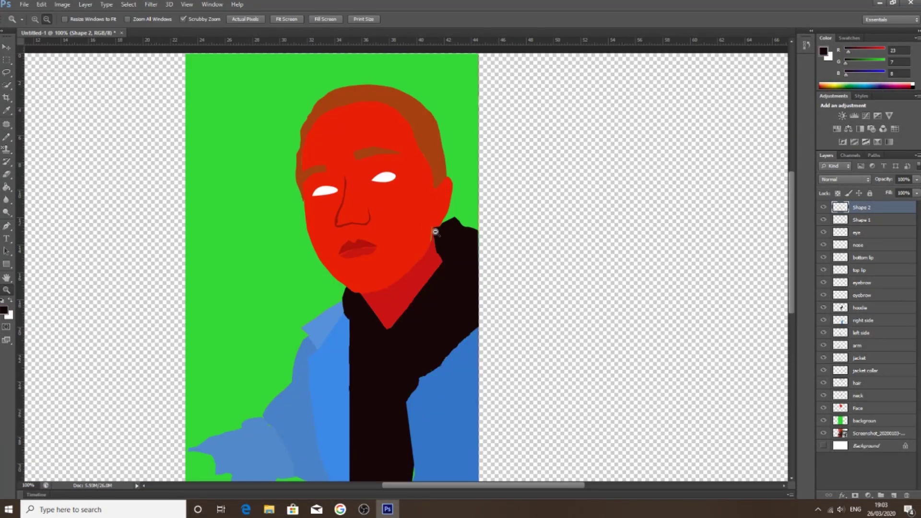
scroll(463, 255, "down", 2)
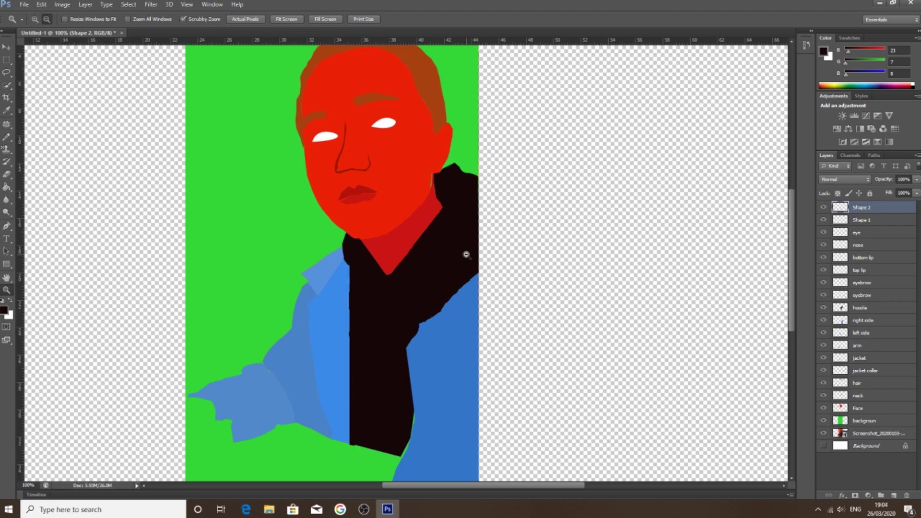
scroll(465, 250, "up", 3)
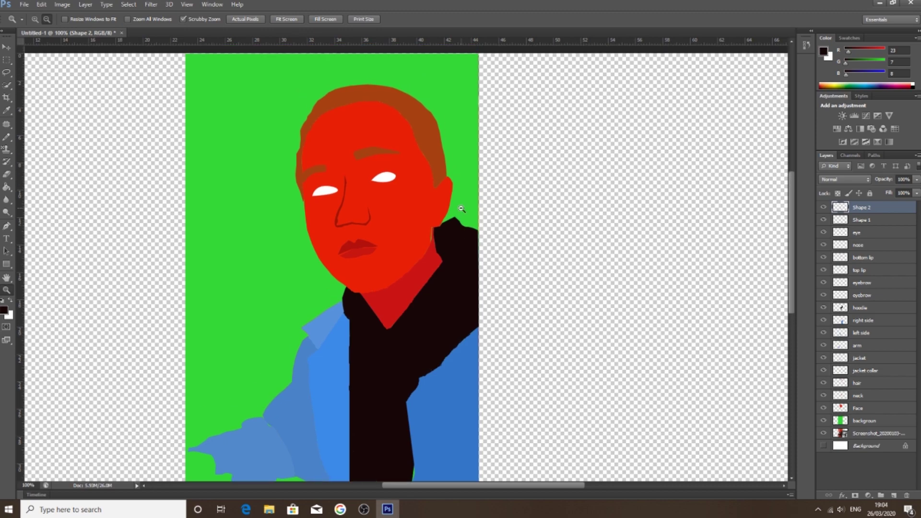